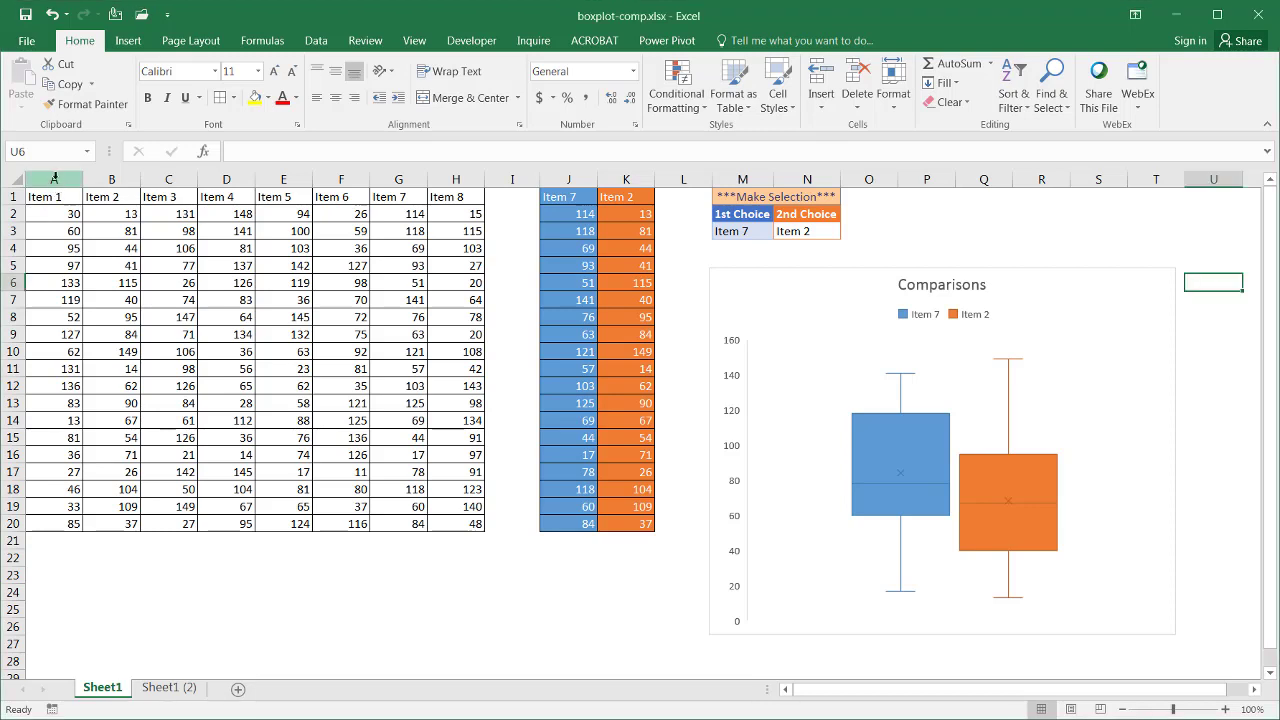
Compare Item 1 with Item 8 in the finished box plot by setting them as the 1st and 2nd Choice on Sheet1
left_click_drag(55, 181, 440, 177)
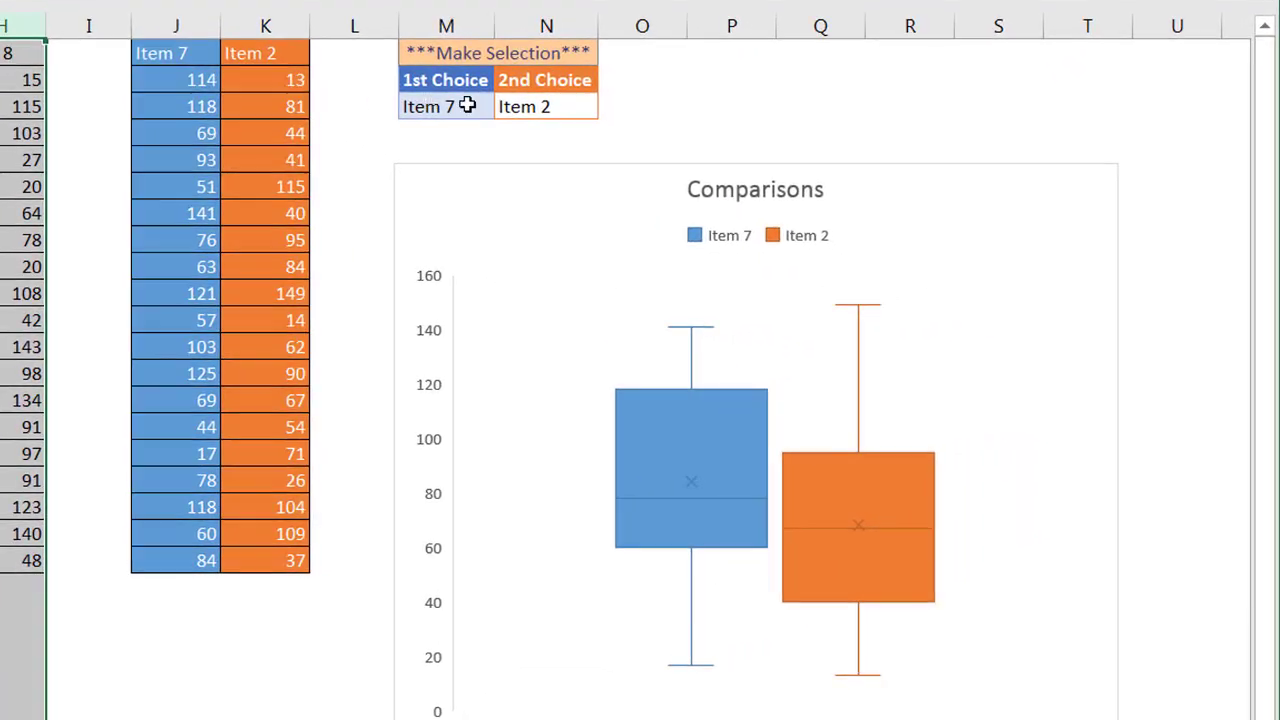
left_click(467, 106)
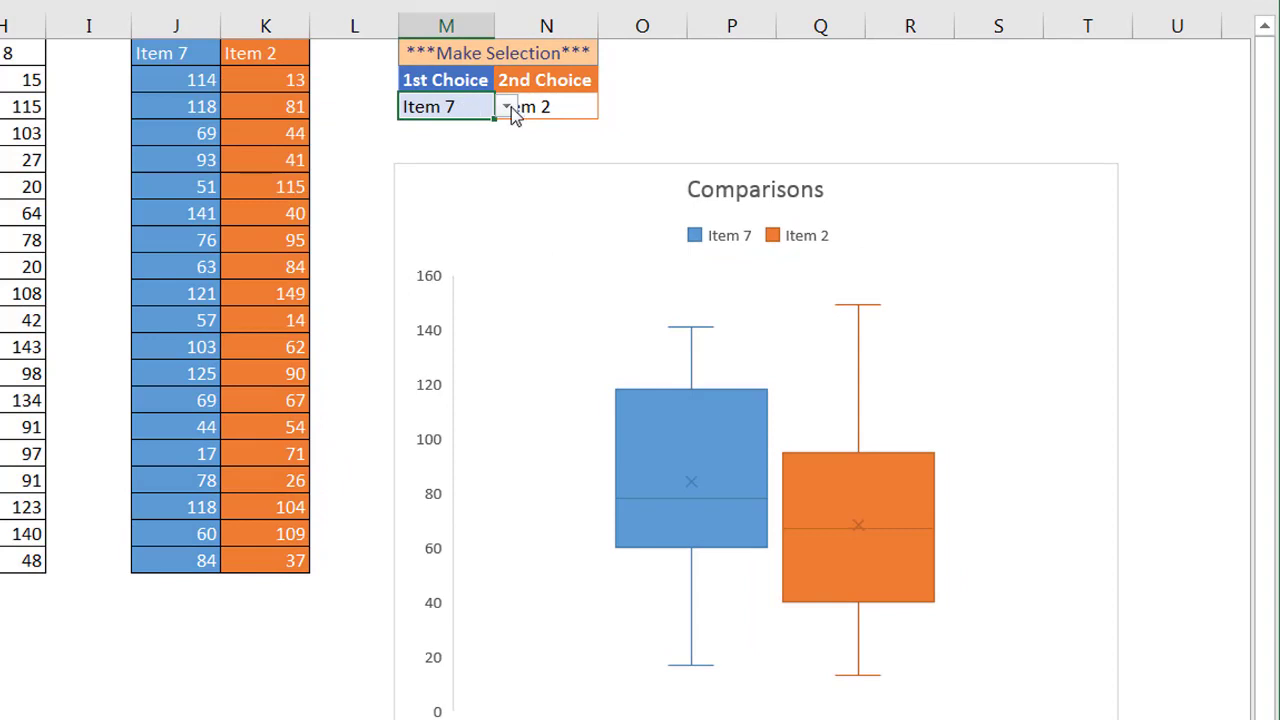
left_click(508, 107)
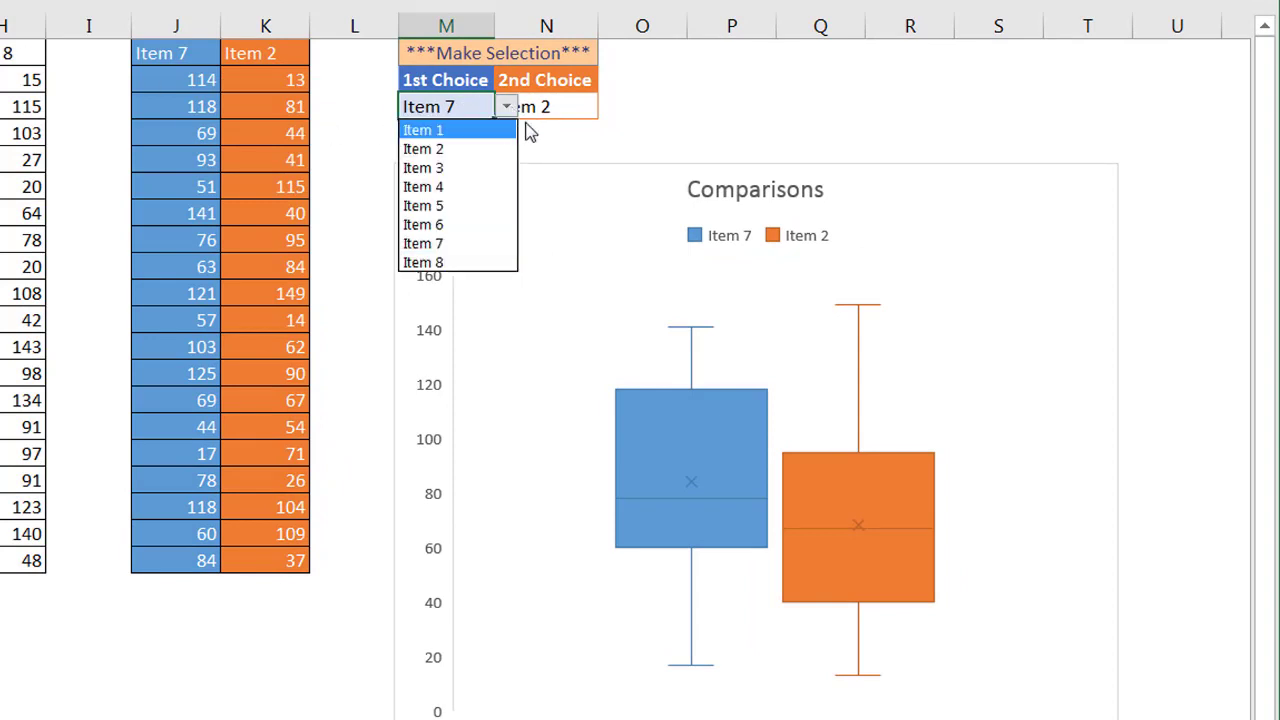
left_click(485, 131)
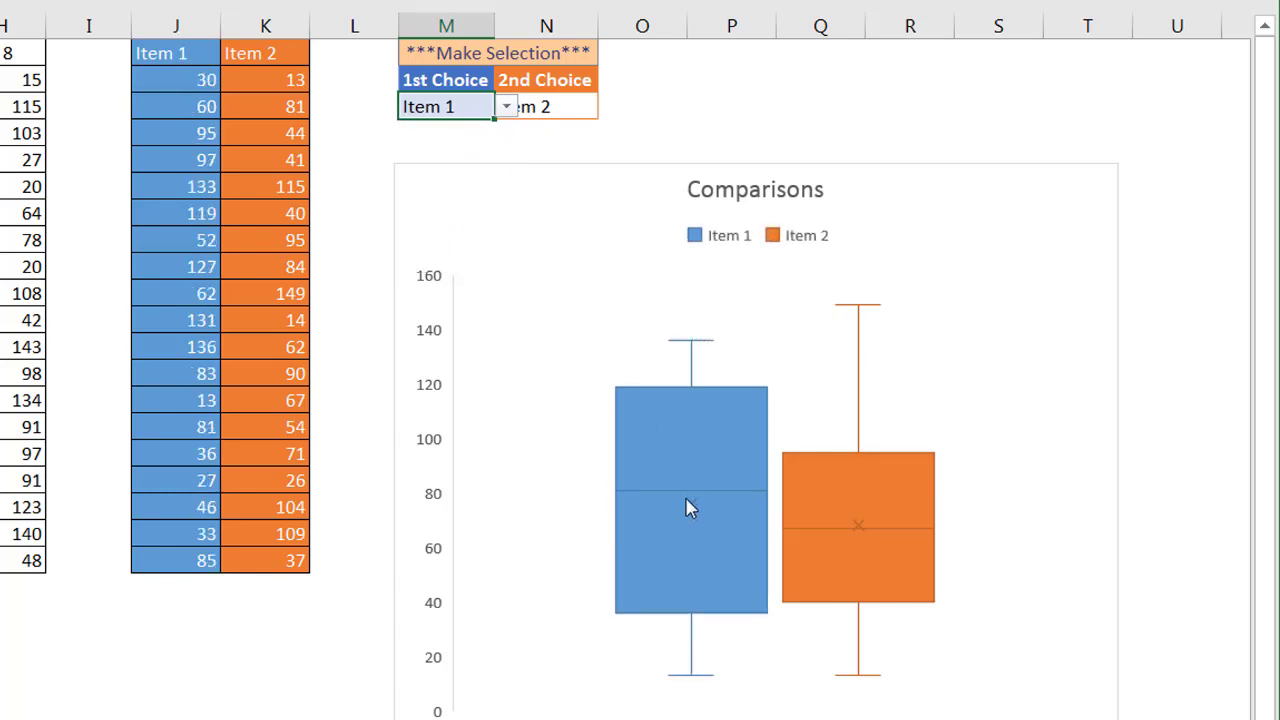
key("Right")
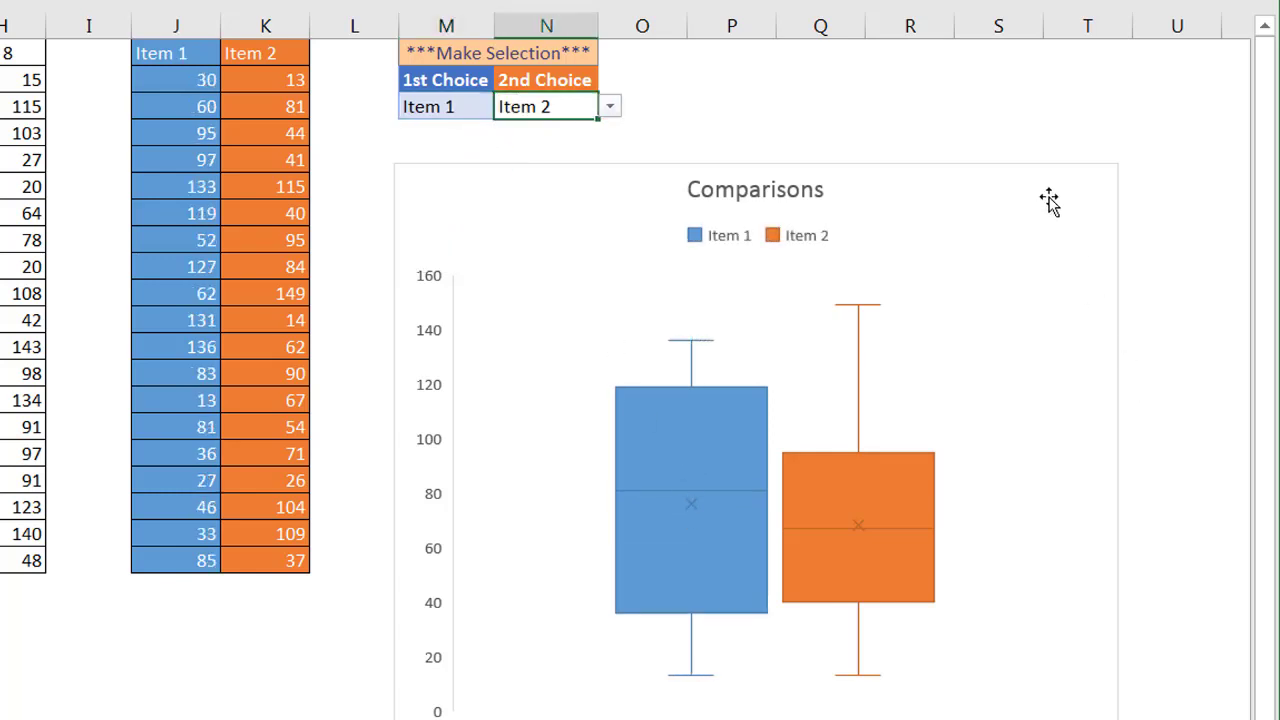
left_click(609, 108)
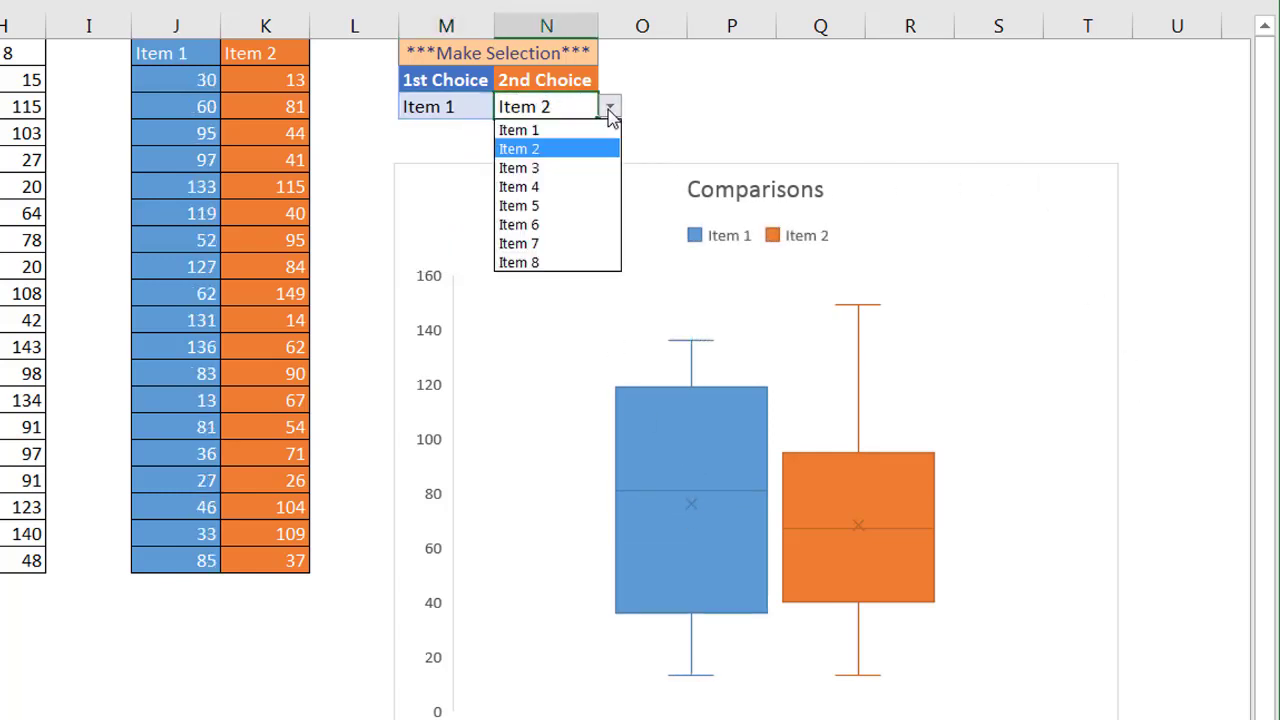
left_click(530, 261)
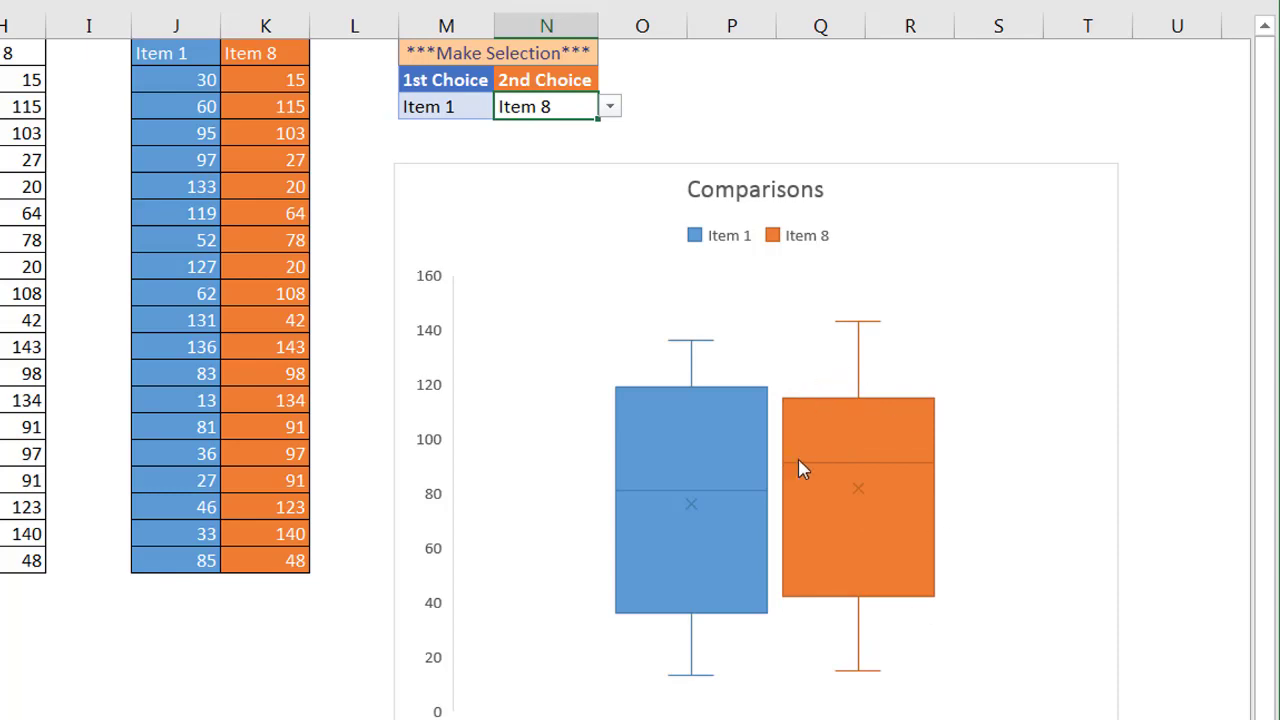
mouse_move(820, 468)
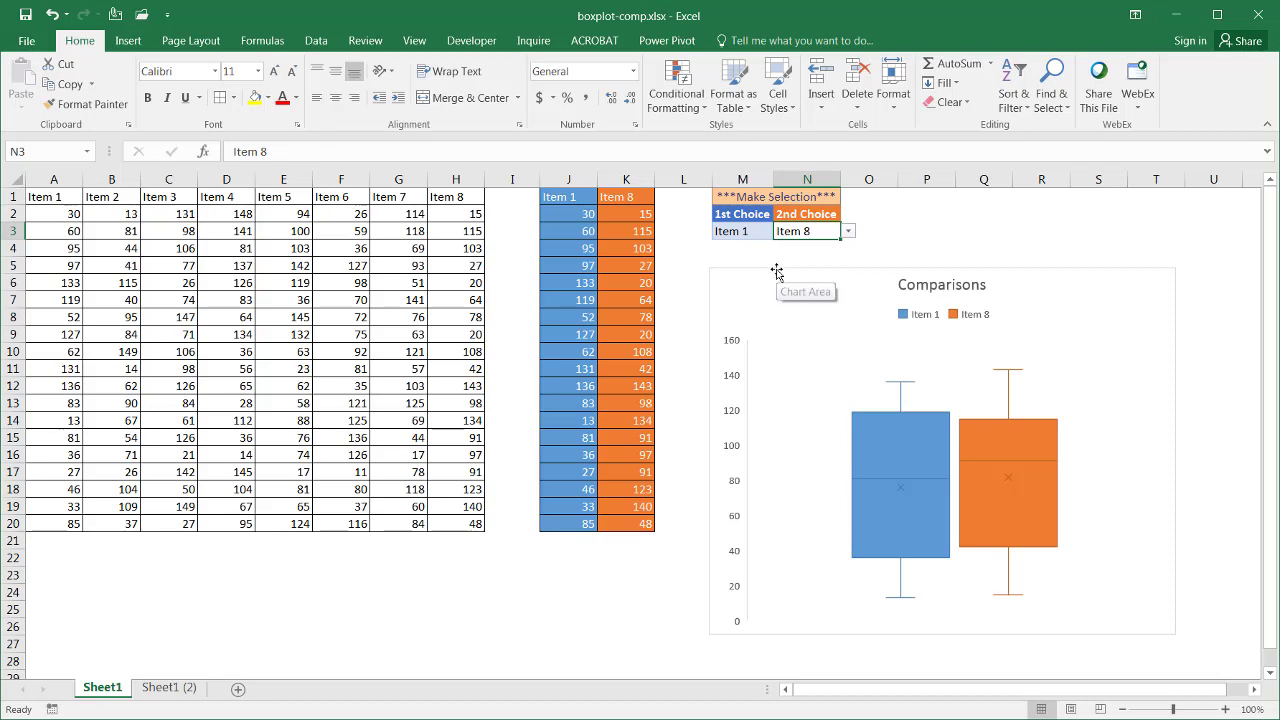
On Sheet1 (2), enter the heading "Make Selection" in M1, with "1st Choice" in M2 and "2nd Choice" in N2
key("ctrl+Page_Down")
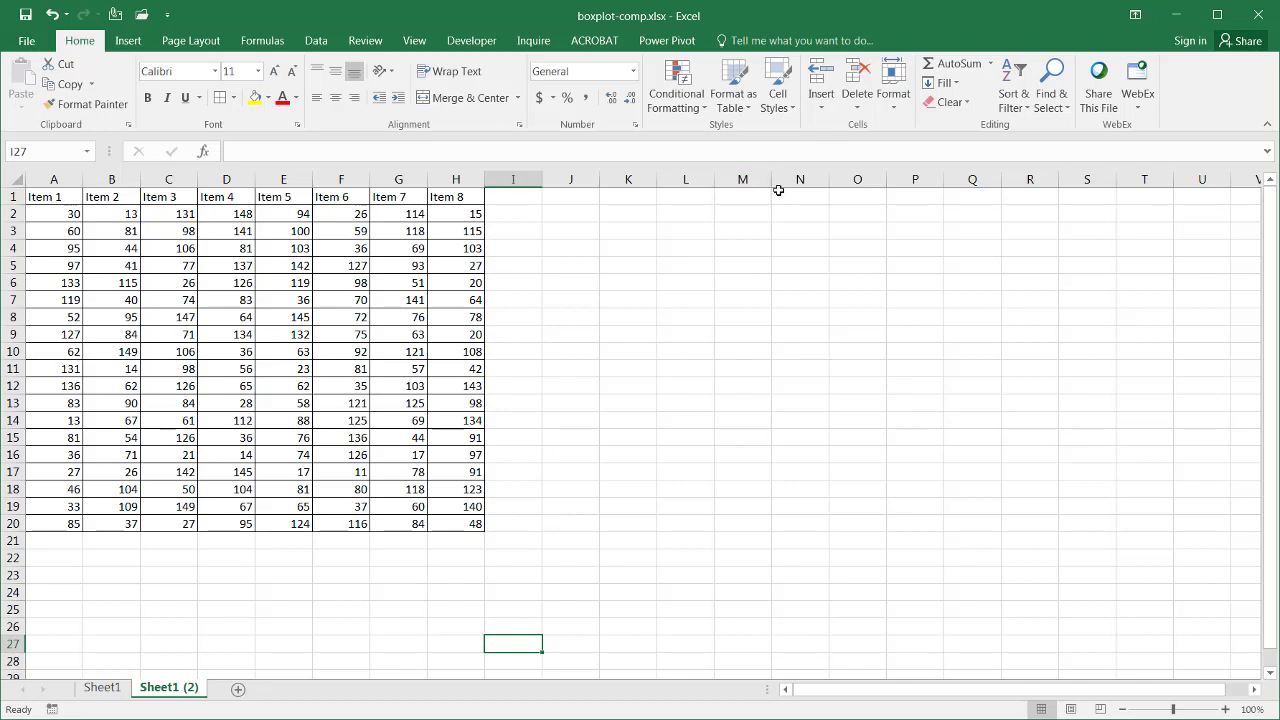
left_click(723, 195)
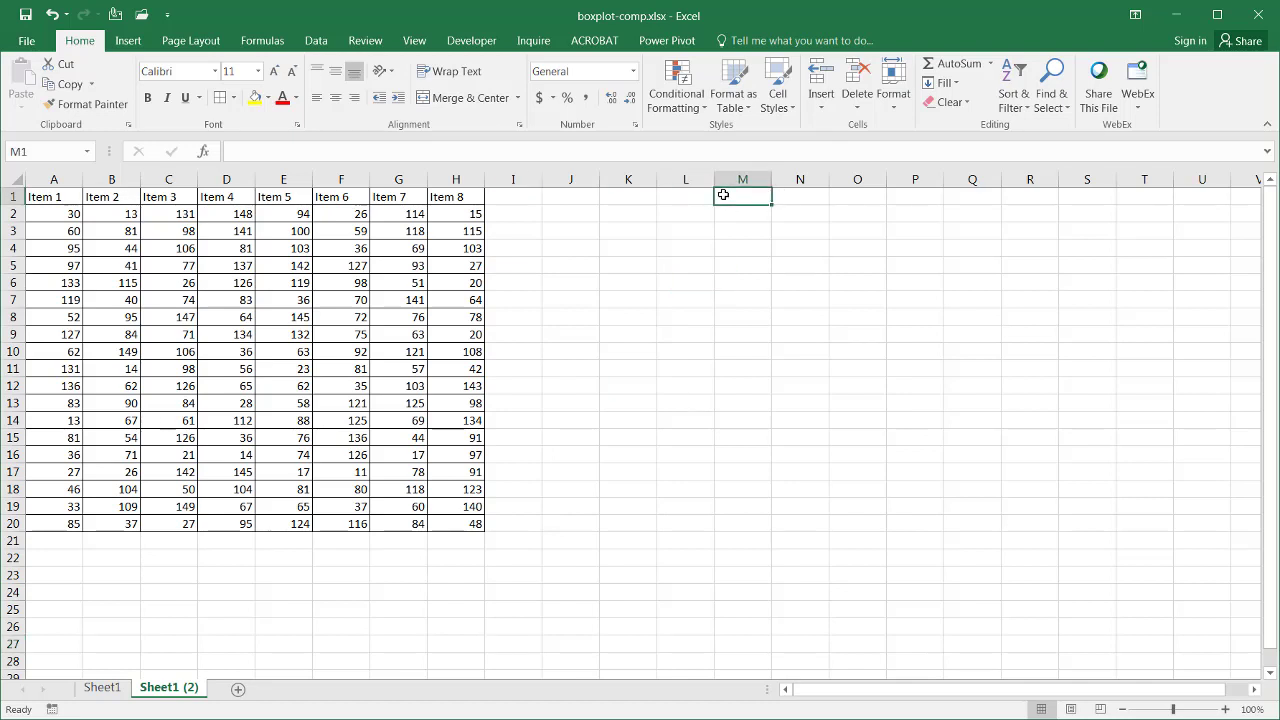
type("Make ")
type("Selection")
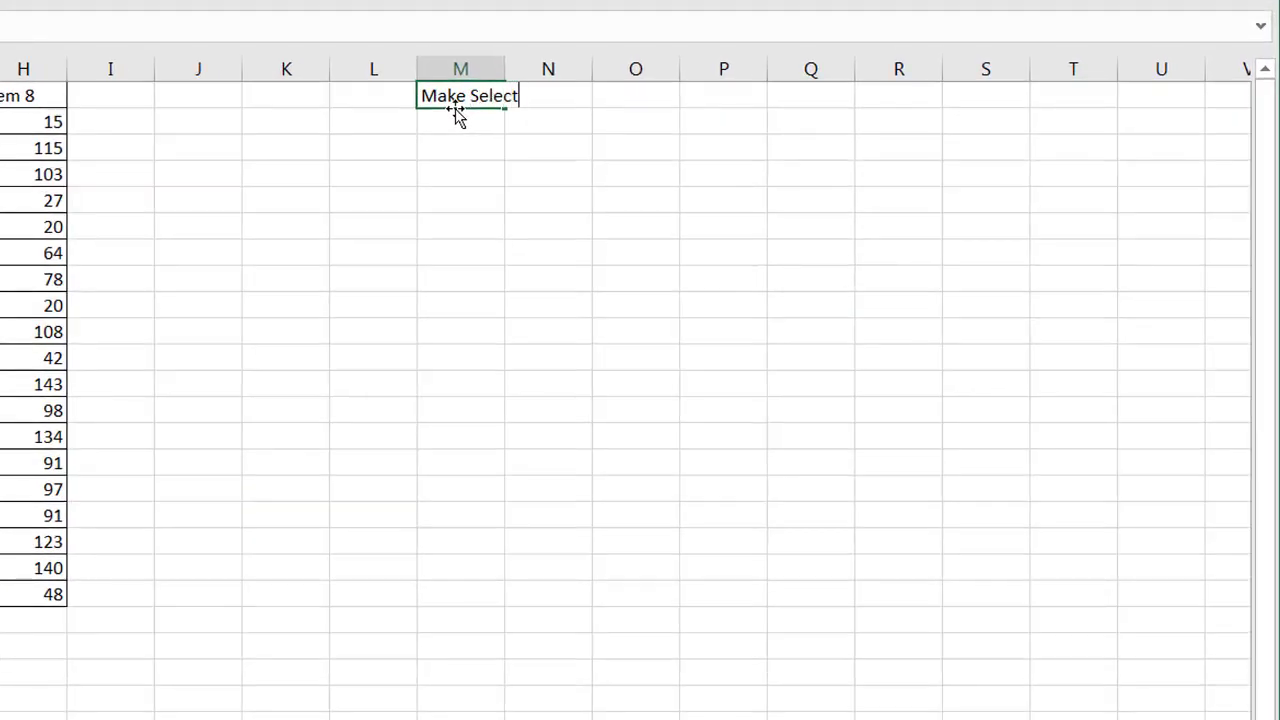
key("Return")
type("1st Choice")
key("Tab")
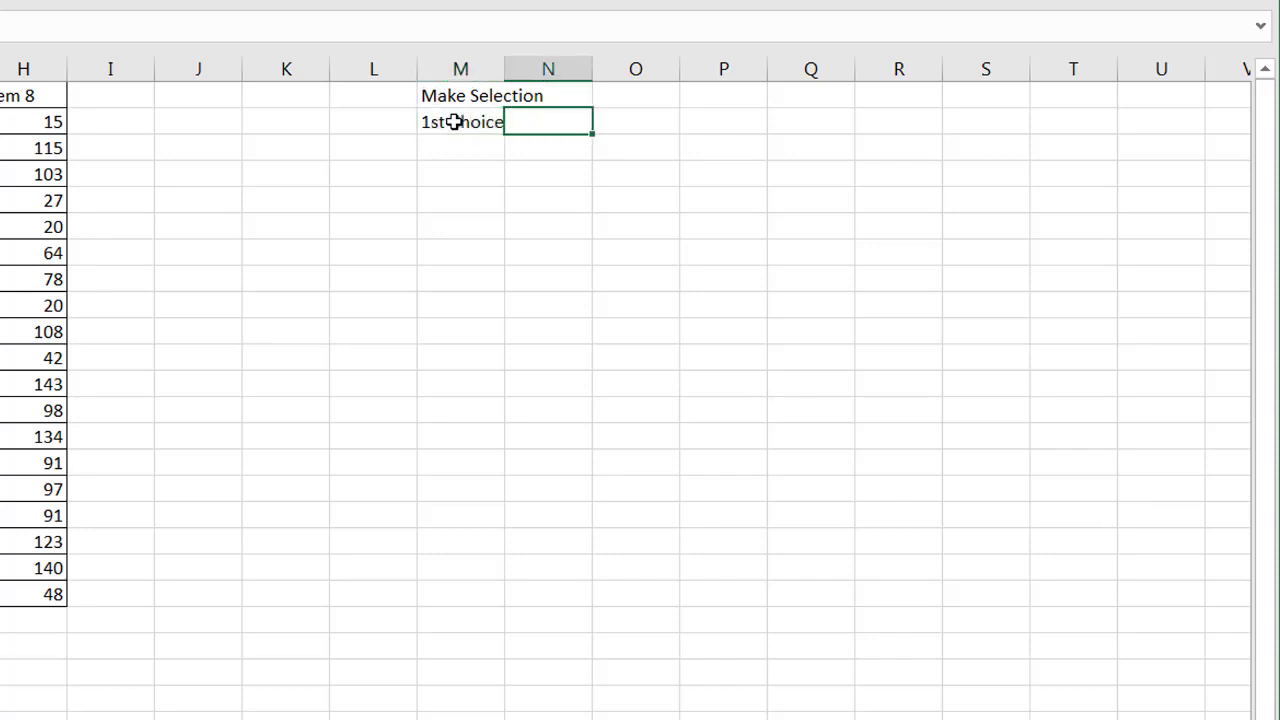
type("2nd Choice")
key("Return")
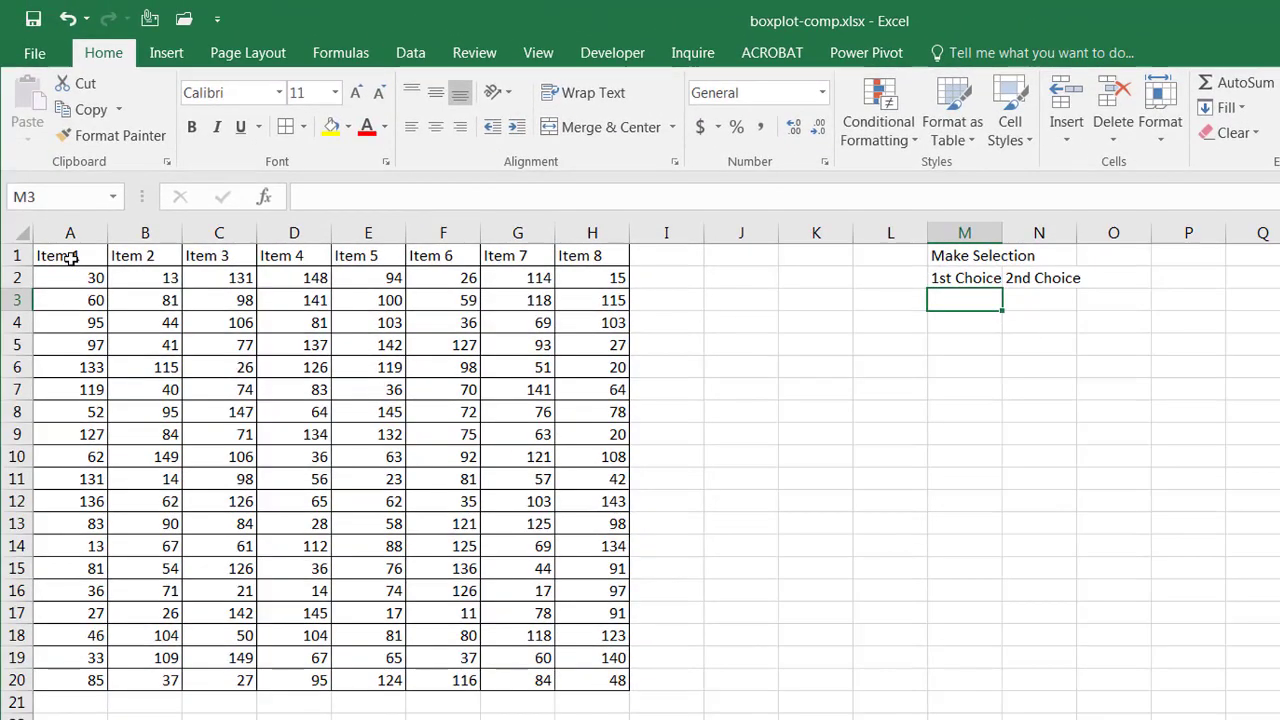
Add a list data validation to M3 using the item headers $A$1:$H$1 as source, and check its dropdown
left_click_drag(64, 255, 591, 254)
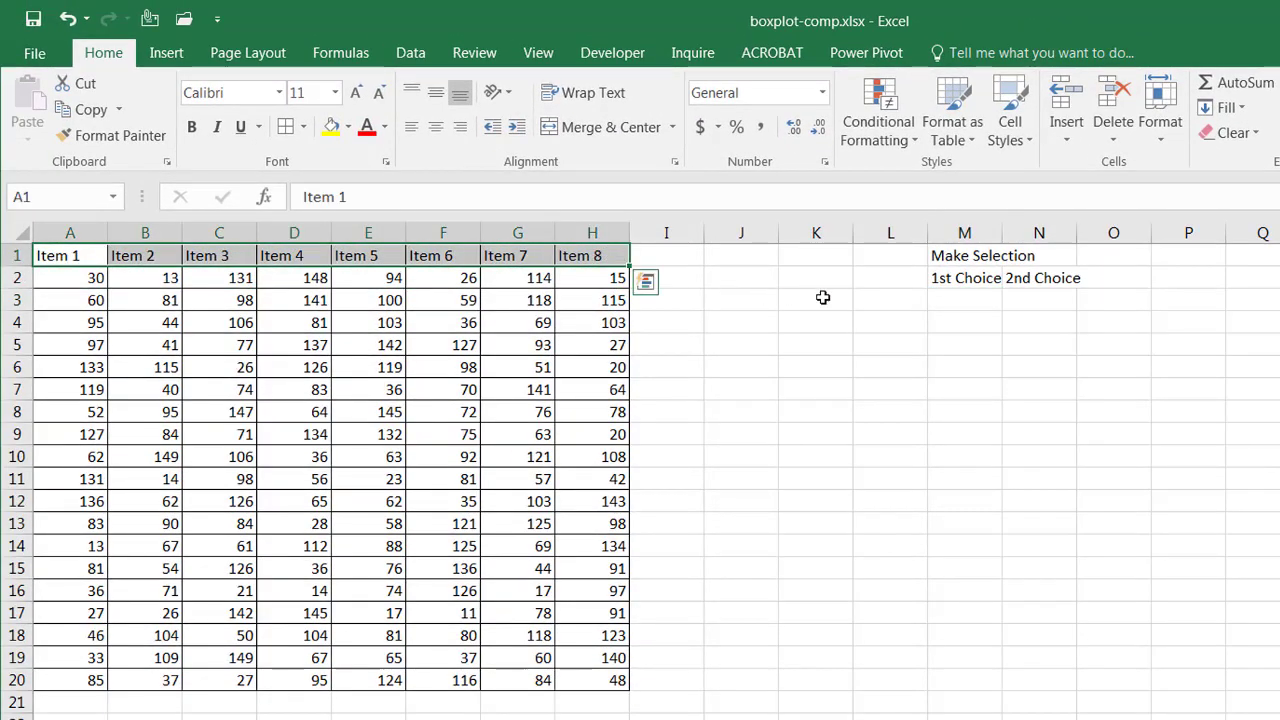
left_click(973, 299)
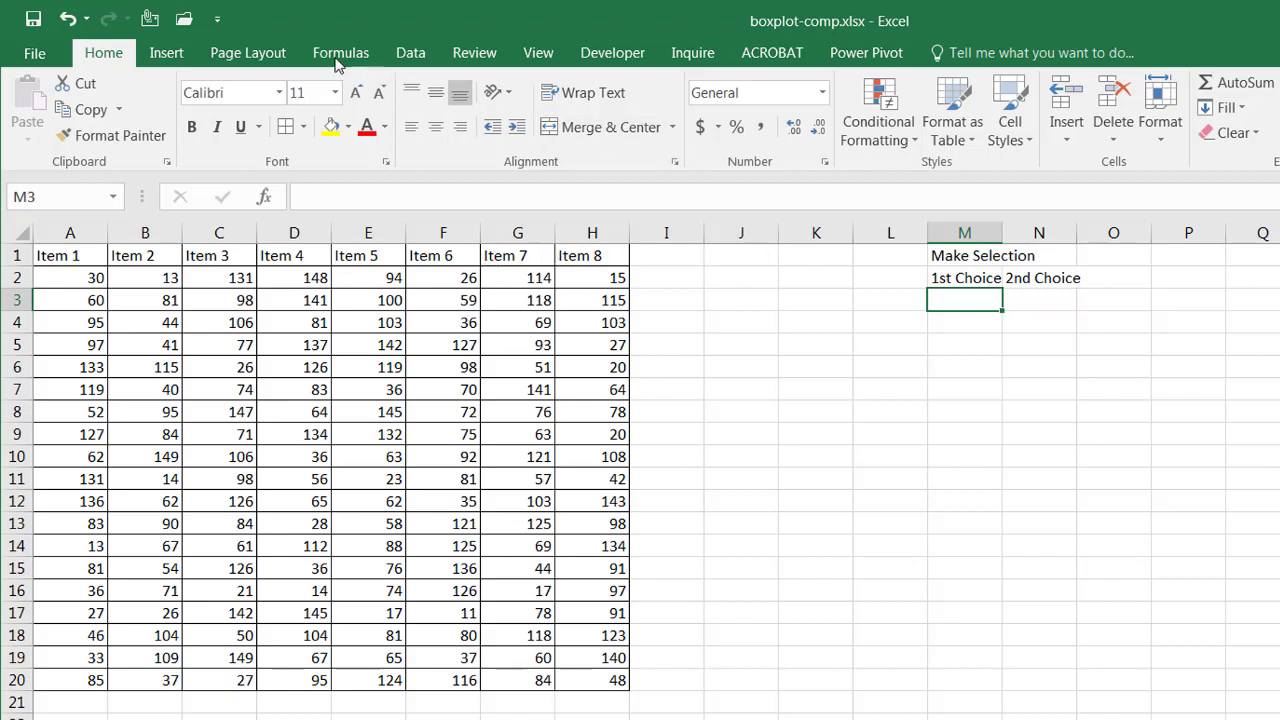
left_click(408, 58)
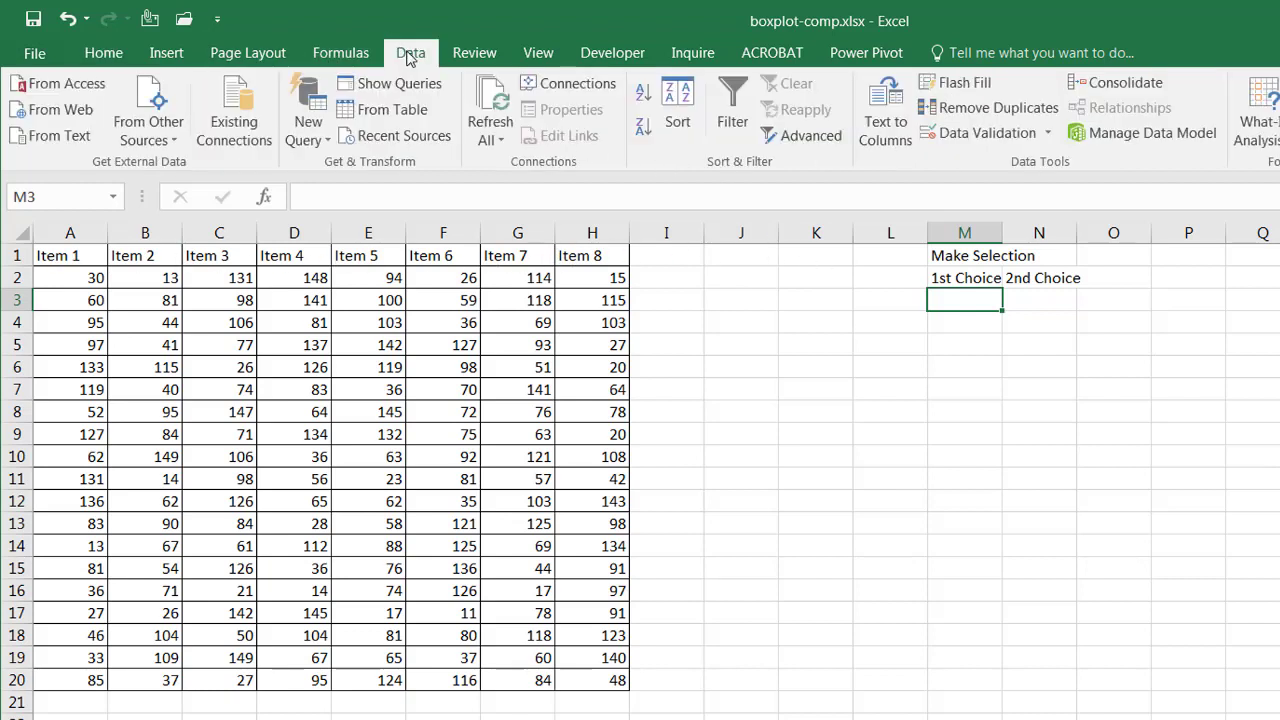
left_click(985, 133)
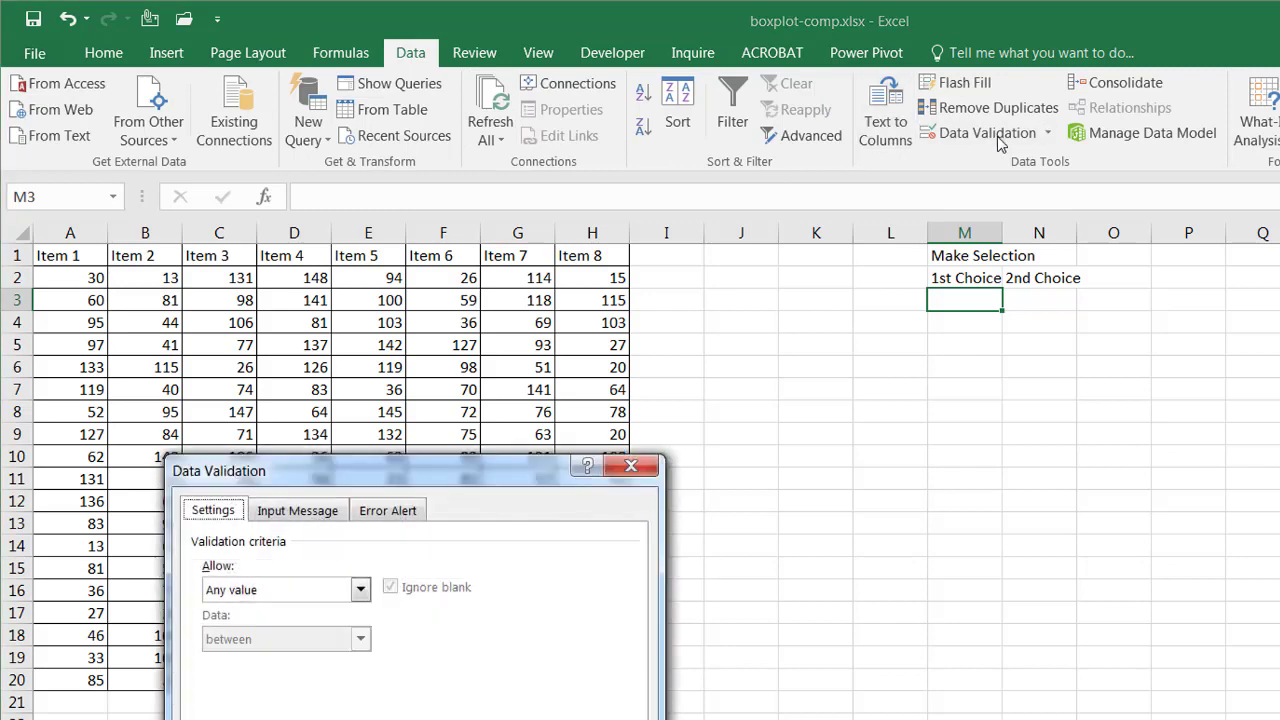
left_click(360, 589)
left_click(318, 654)
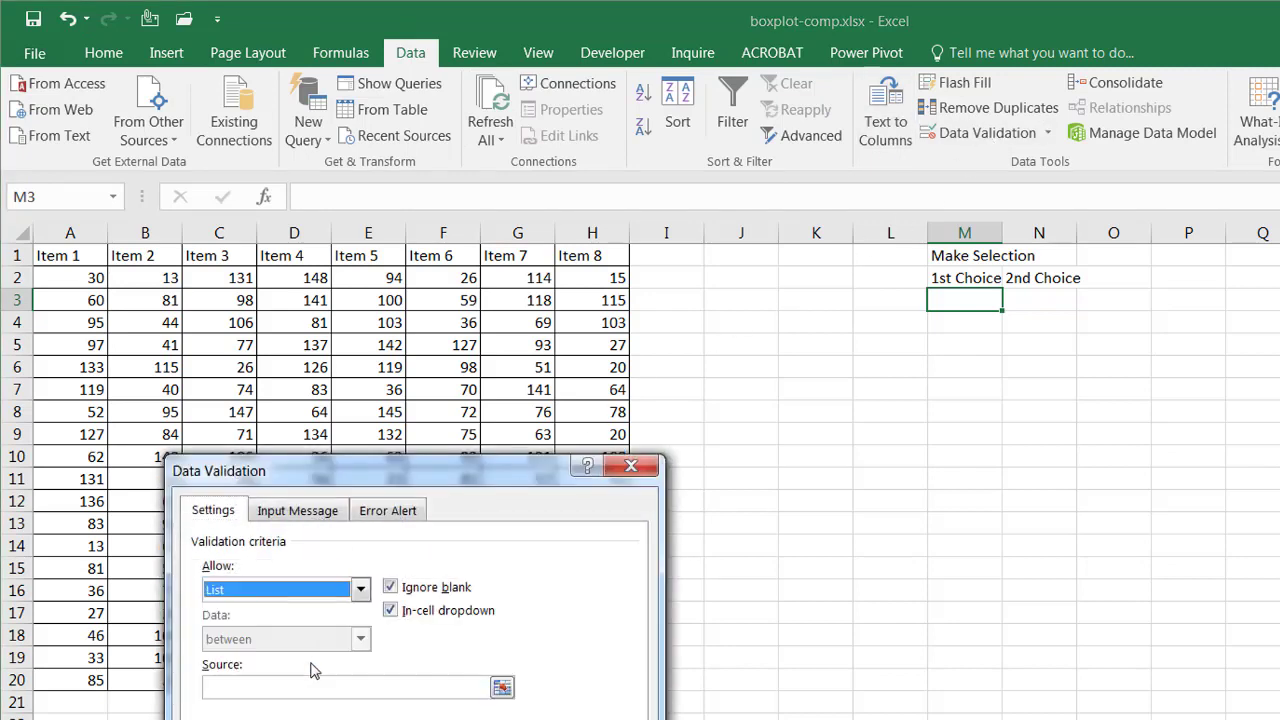
left_click(303, 686)
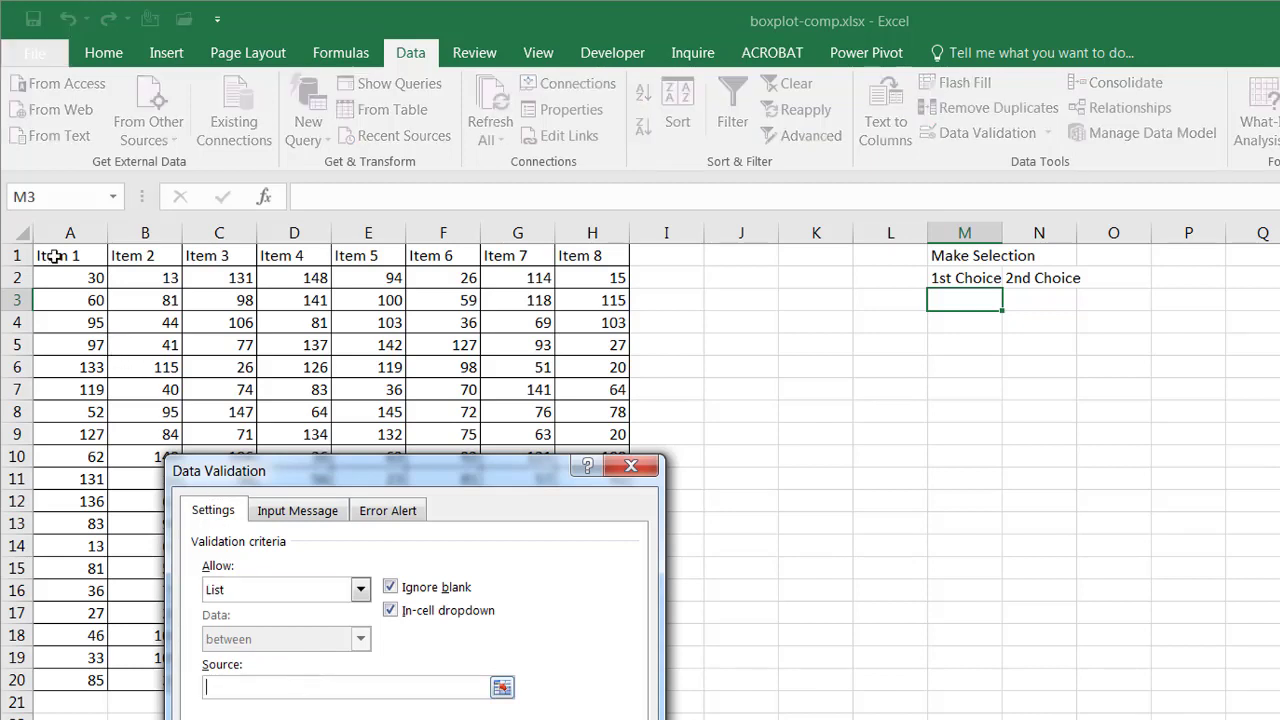
left_click_drag(50, 256, 575, 248)
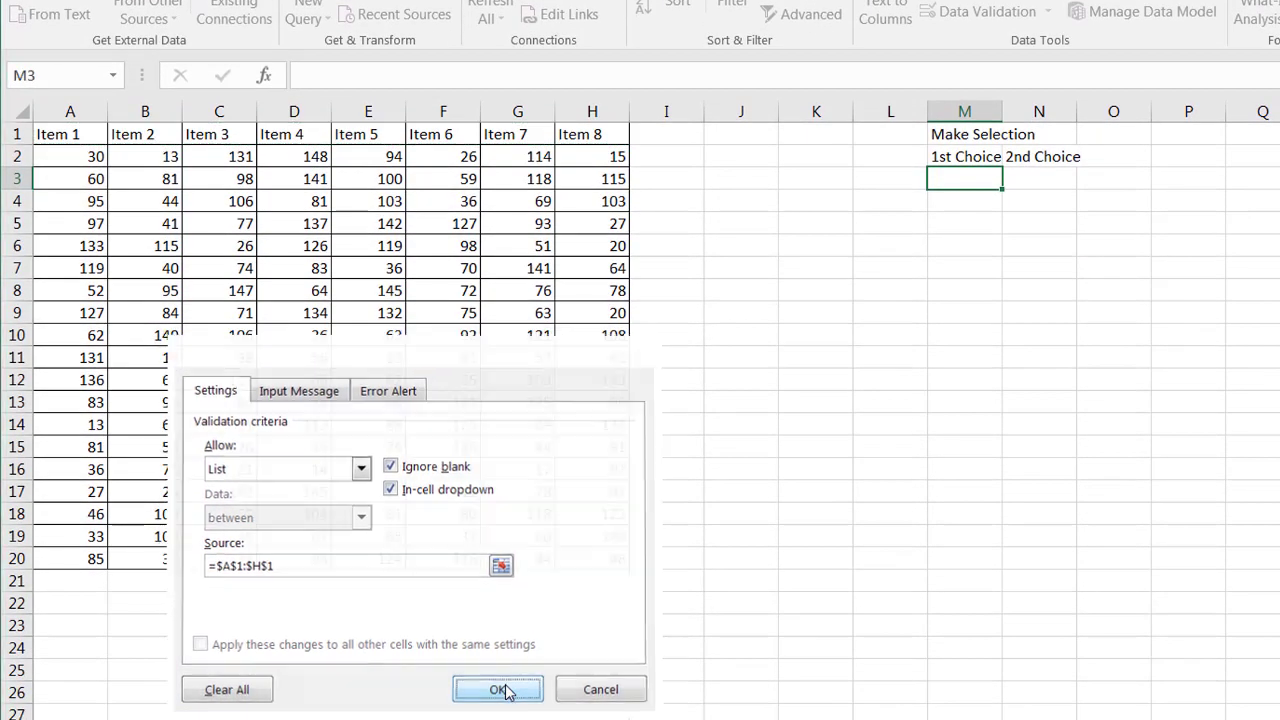
left_click(500, 689)
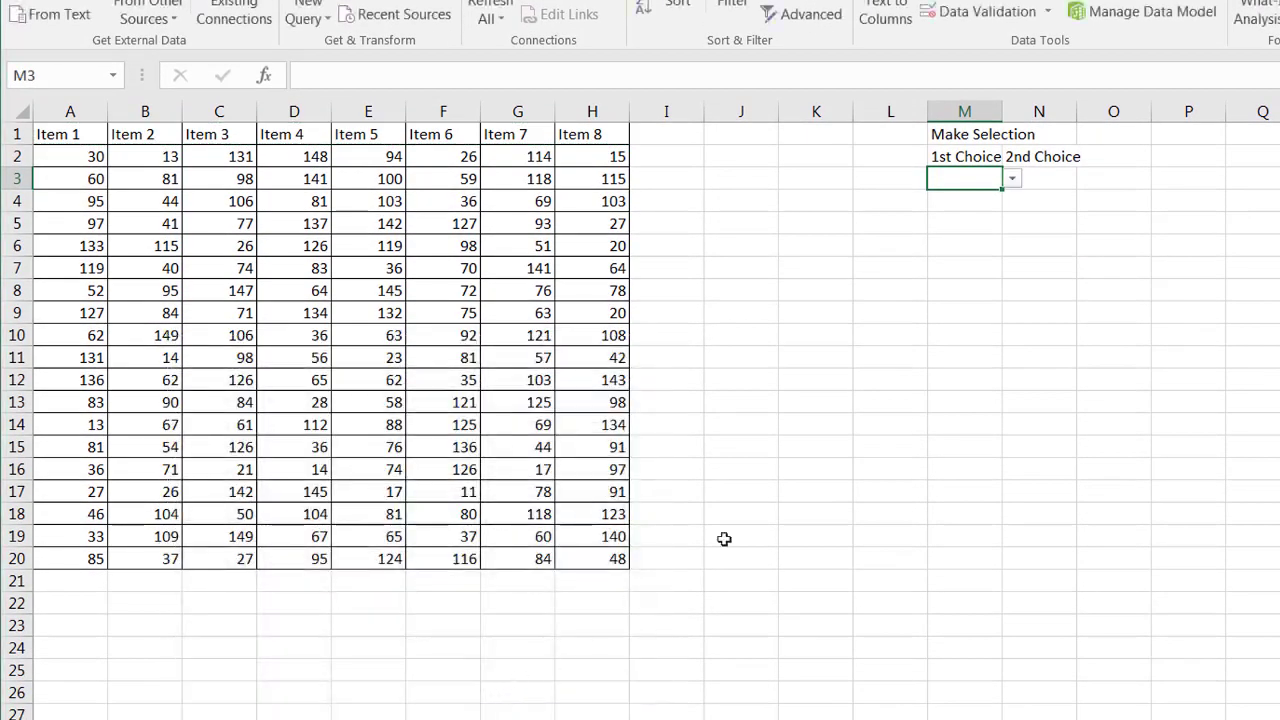
left_click(1012, 182)
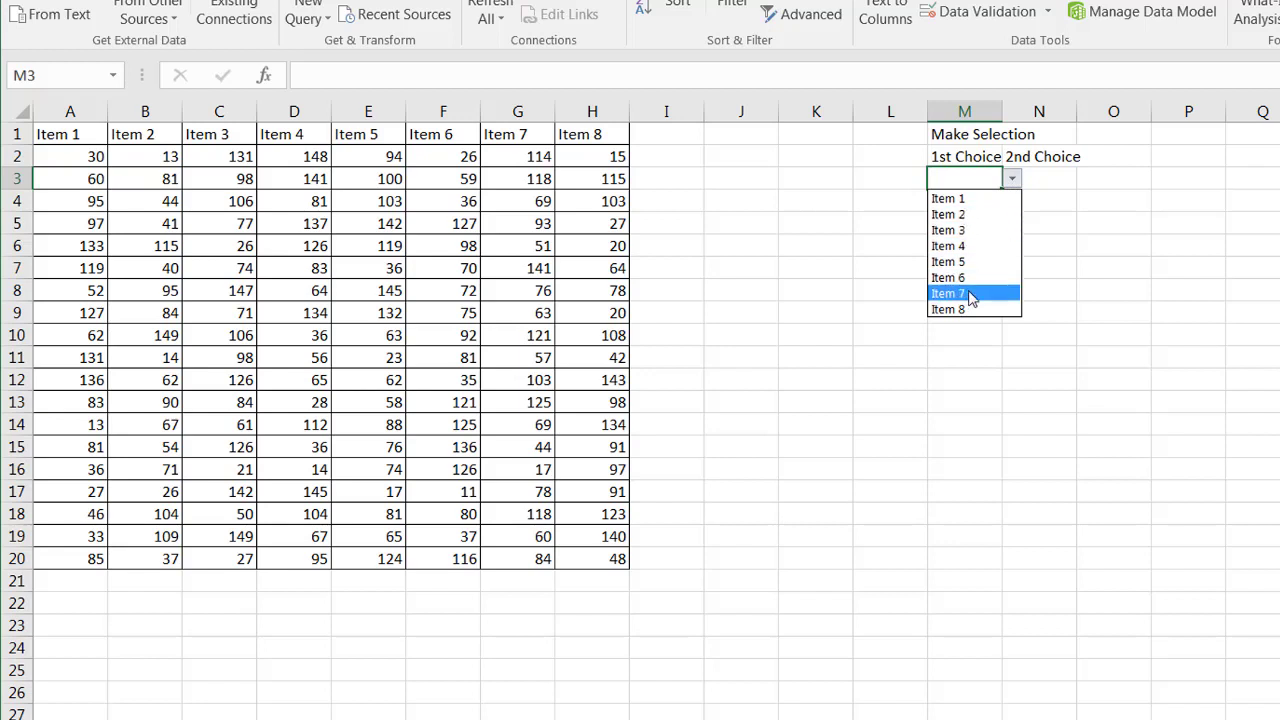
left_click(1063, 334)
Copy the dropdown cell M3 to N3 under 2nd Choice and check that its list works
left_click(1055, 178)
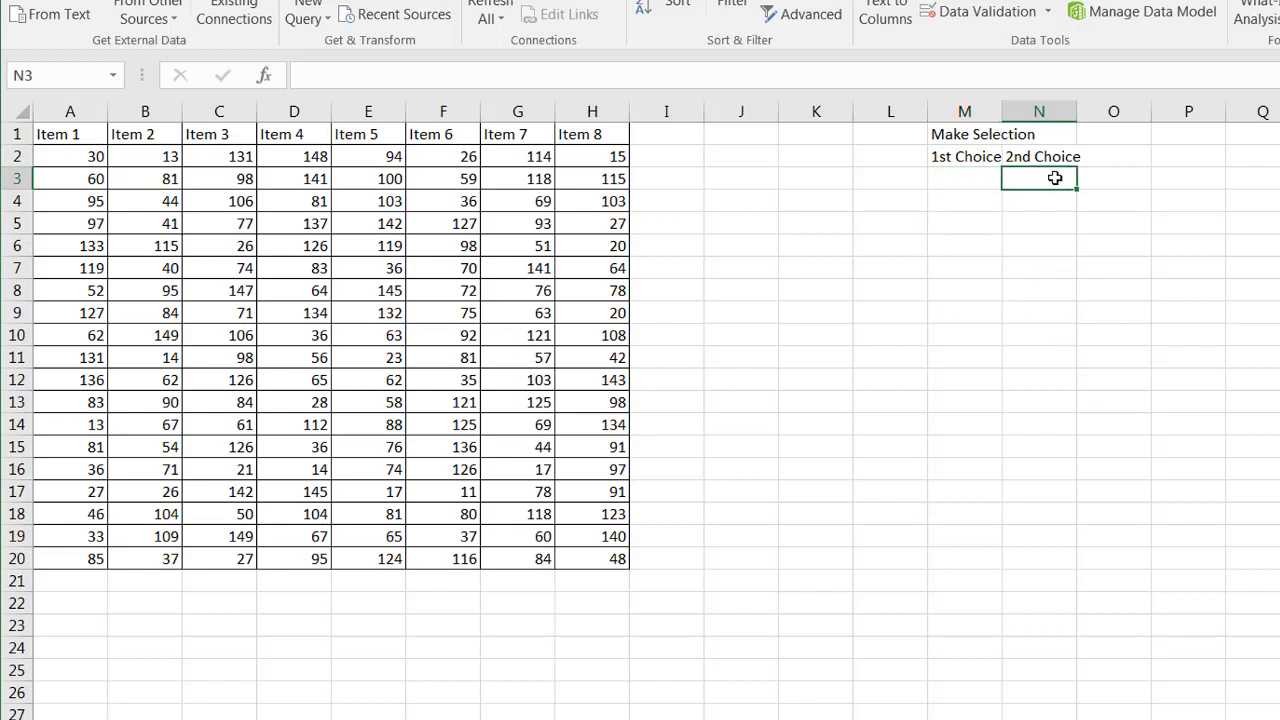
left_click(950, 176)
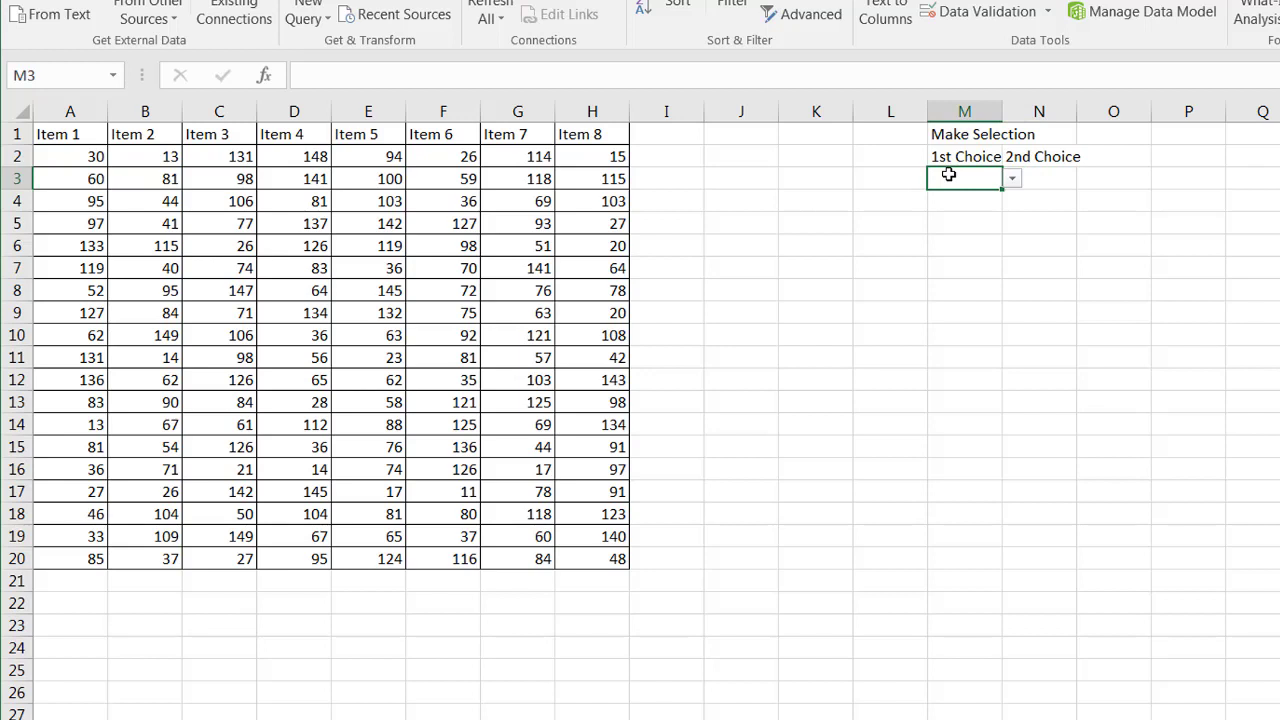
key("ctrl+c")
left_click(1055, 180)
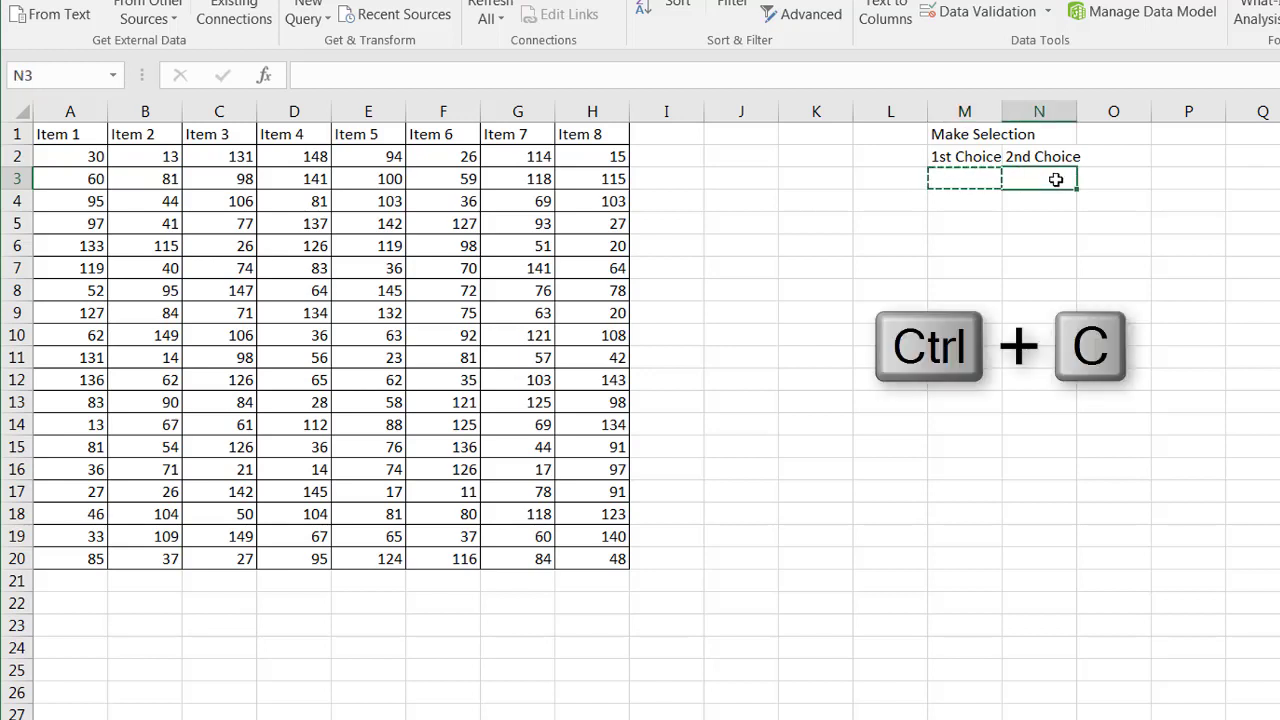
key("ctrl+v")
left_click(1086, 243)
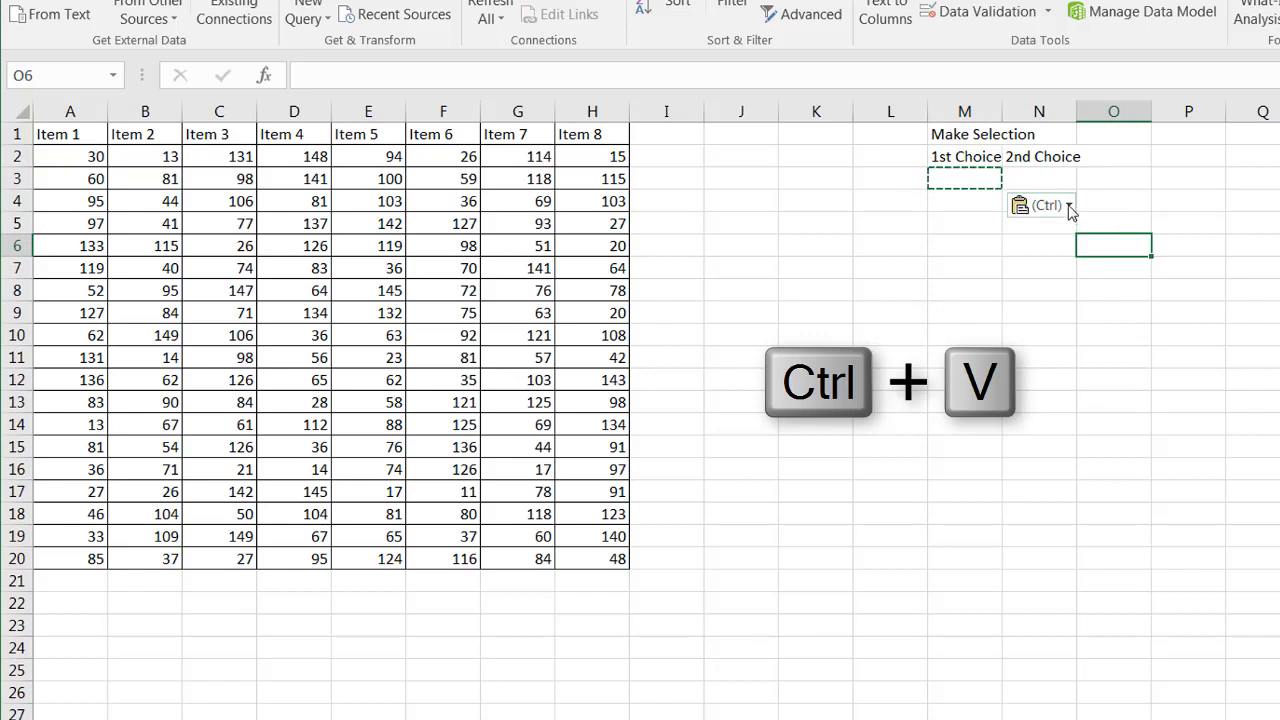
left_click(1046, 177)
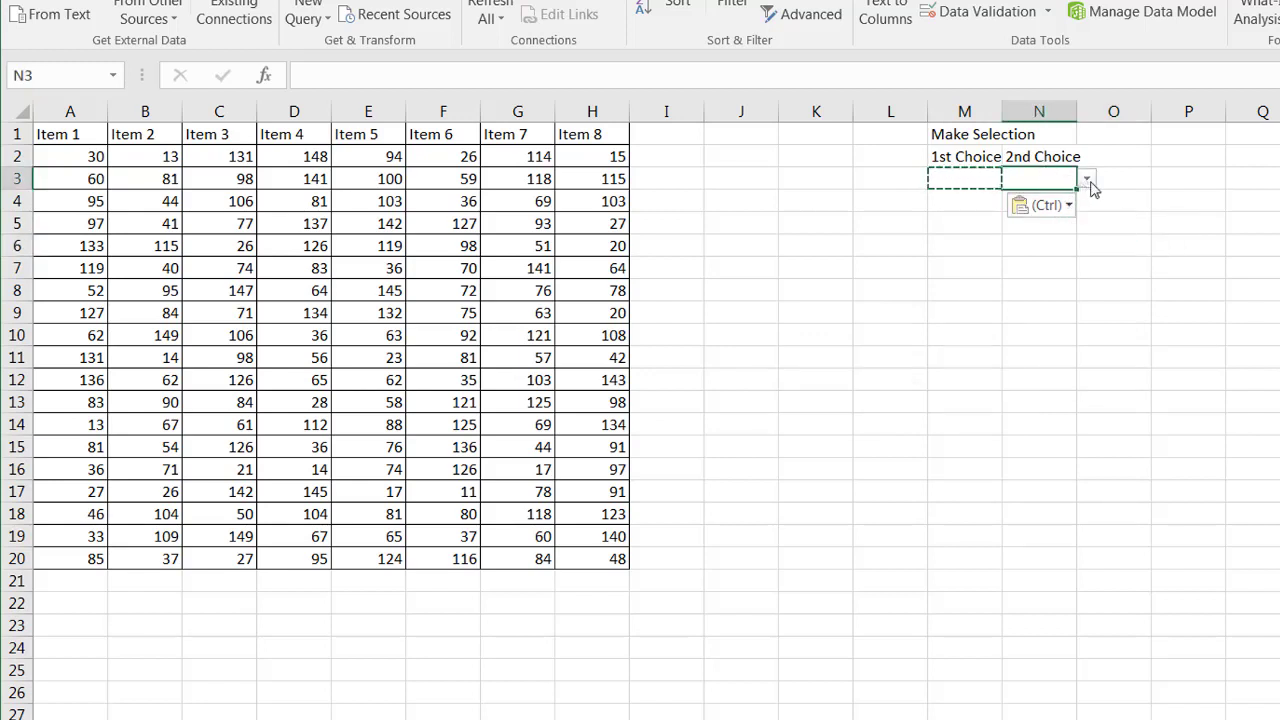
left_click(1090, 182)
left_click(1132, 248)
Choose Item 1 as the 1st Choice in M3 and Item 2 as the 2nd Choice in N3
left_click(972, 180)
left_click(1012, 181)
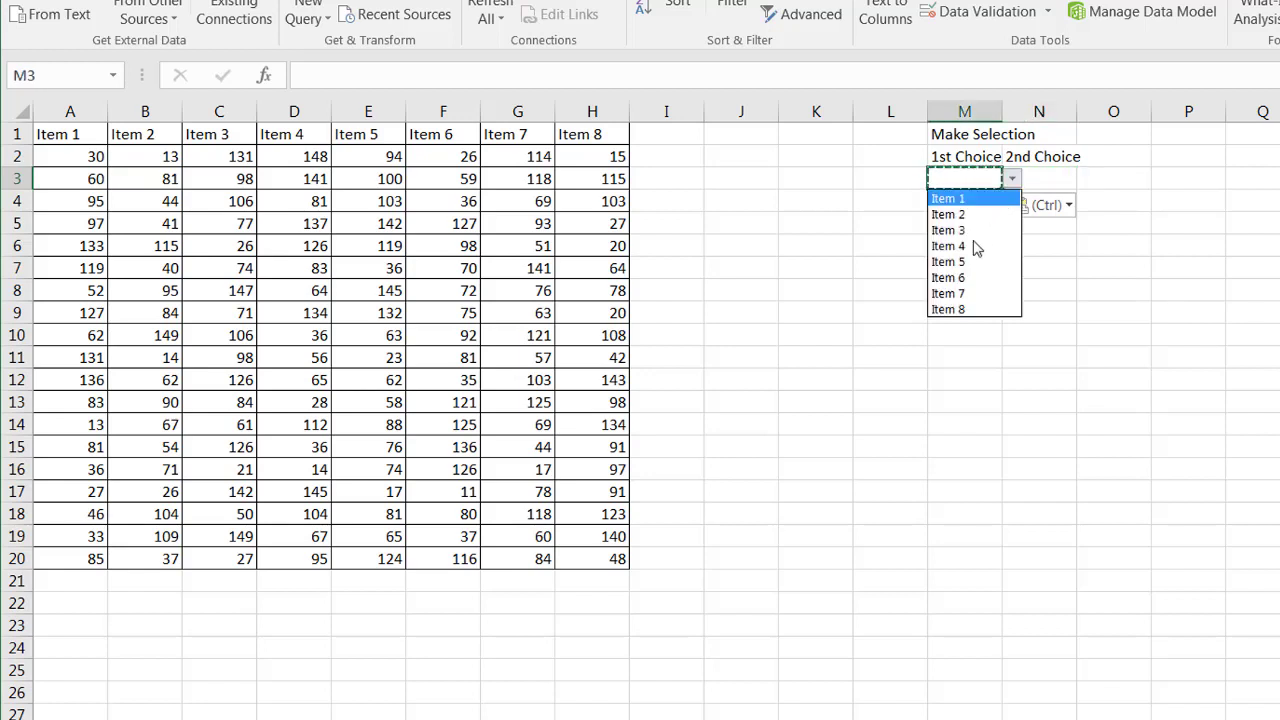
left_click(977, 201)
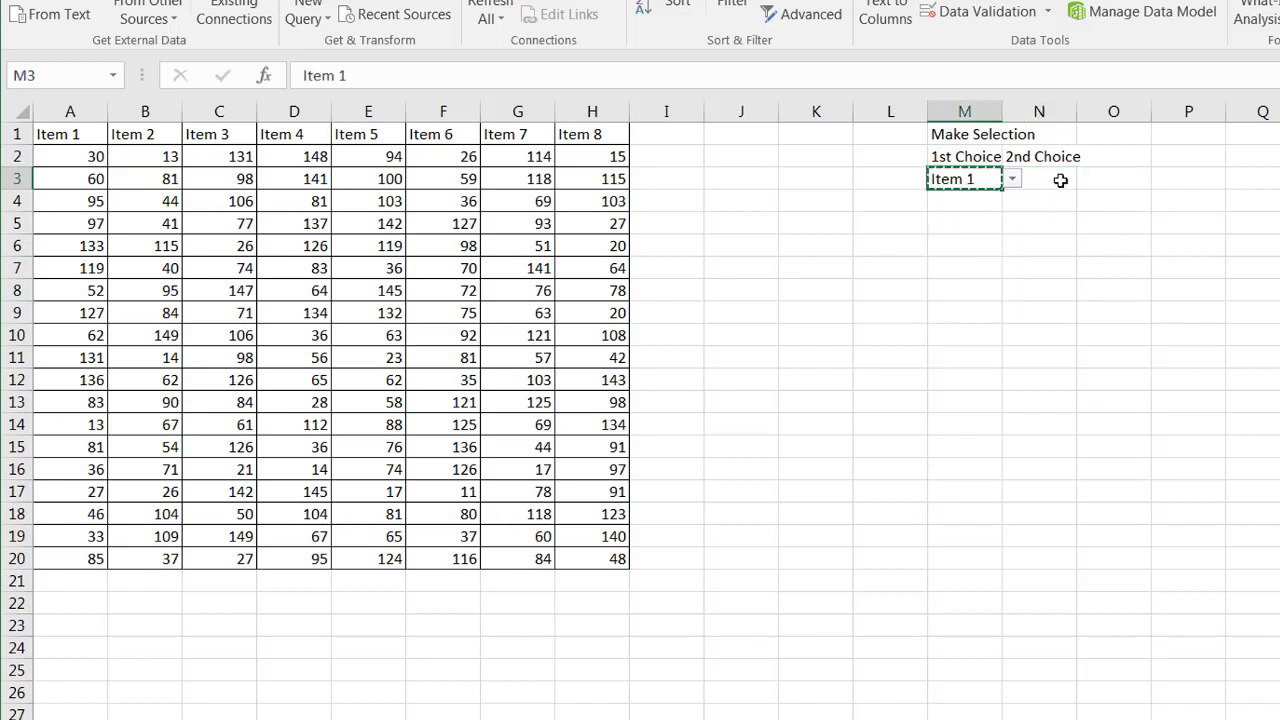
left_click(1062, 180)
left_click(1090, 180)
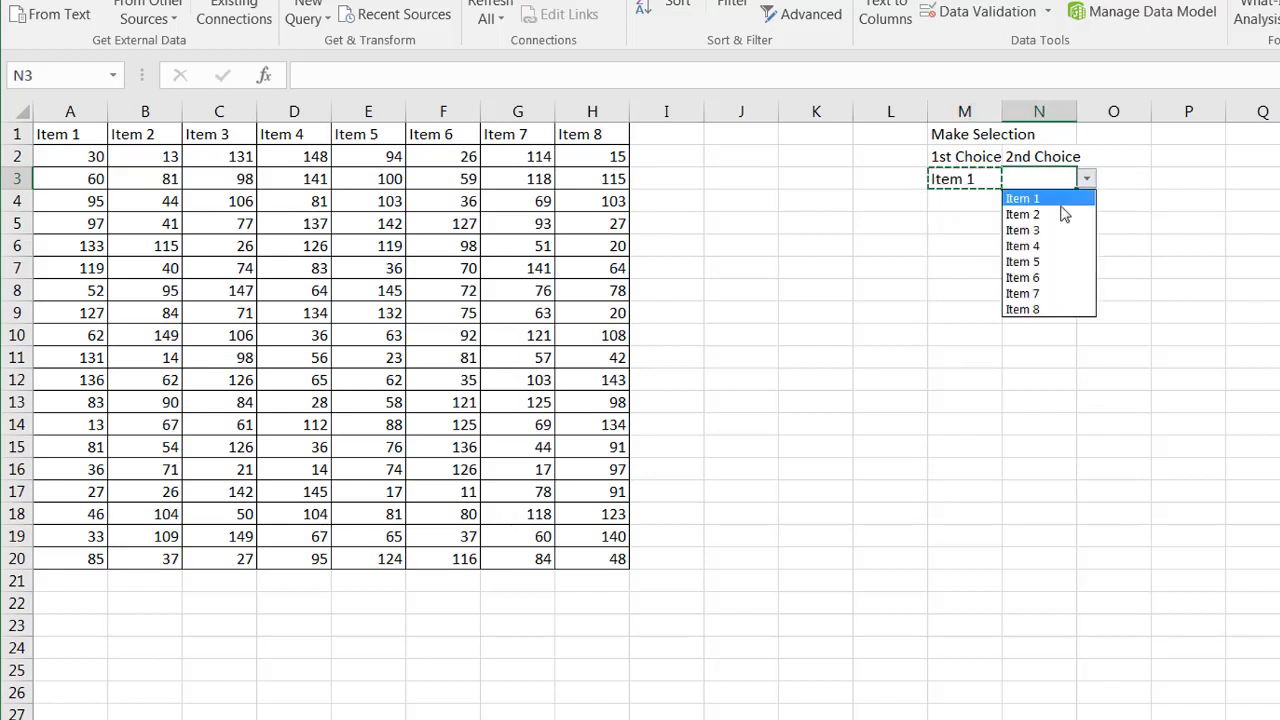
left_click(1068, 212)
left_click(1148, 301)
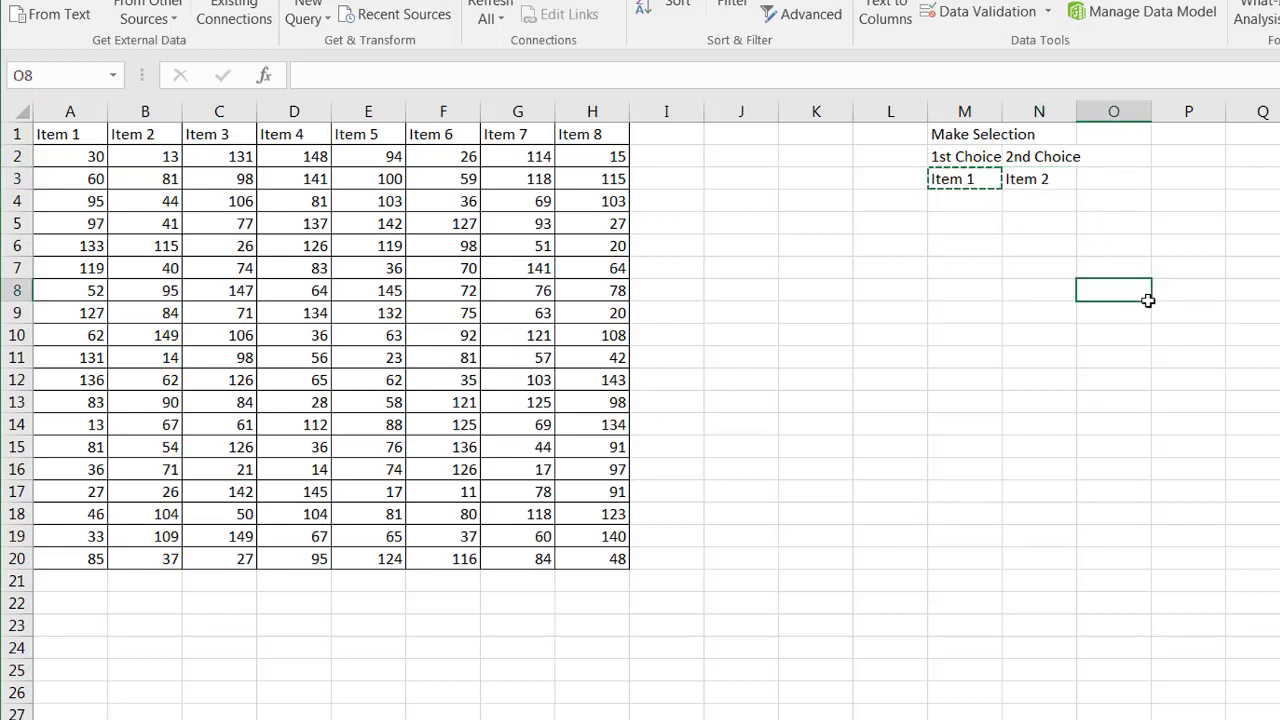
Link J1 to the 1st Choice cell with the formula =M3
left_click(755, 140)
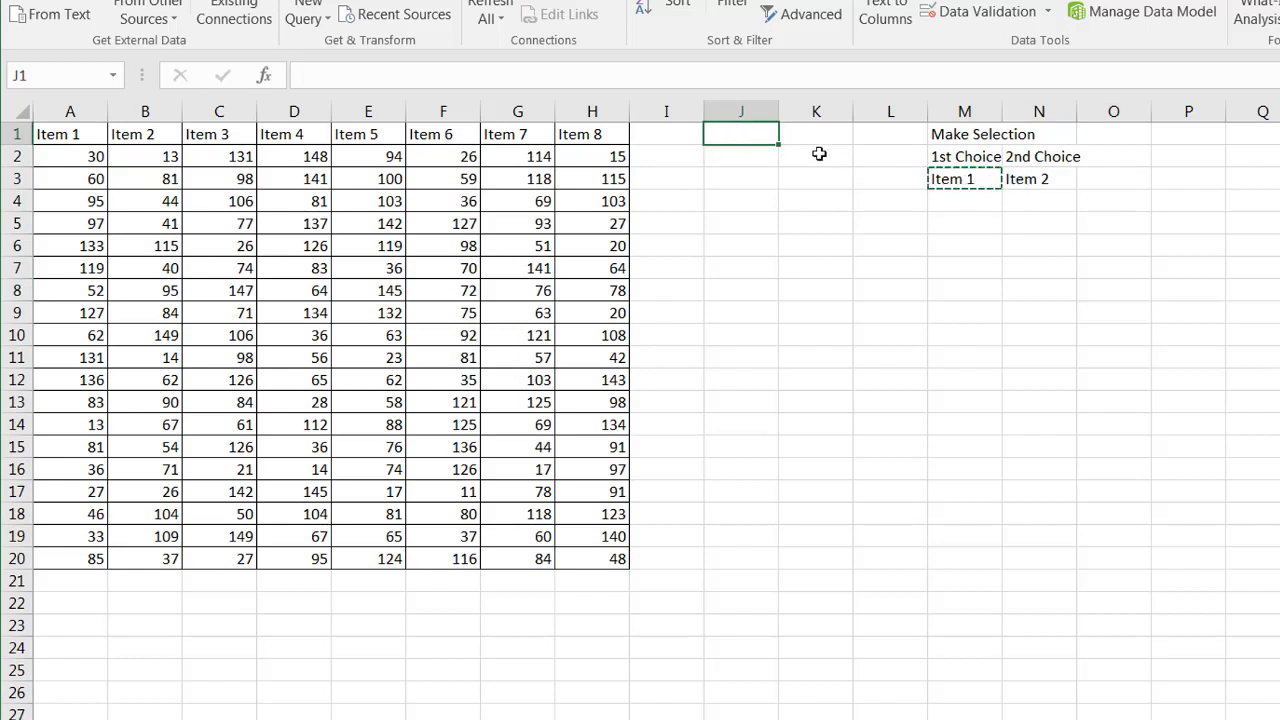
type("=")
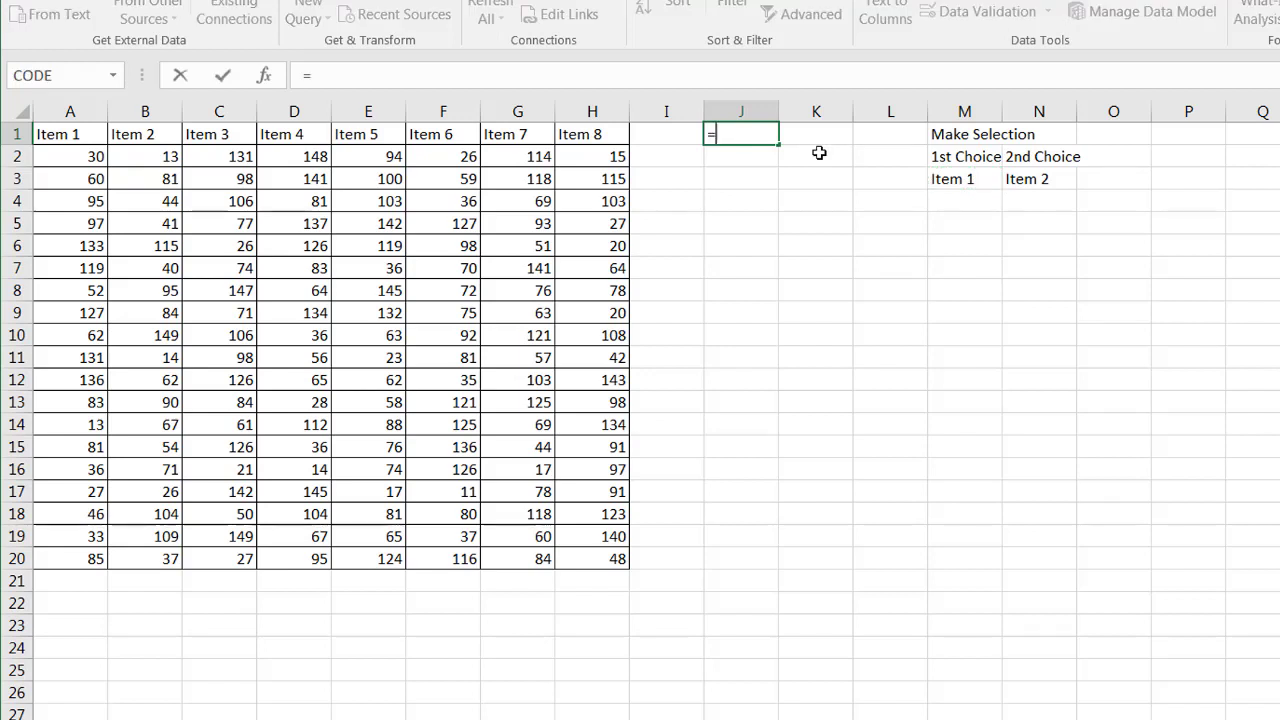
left_click(971, 177)
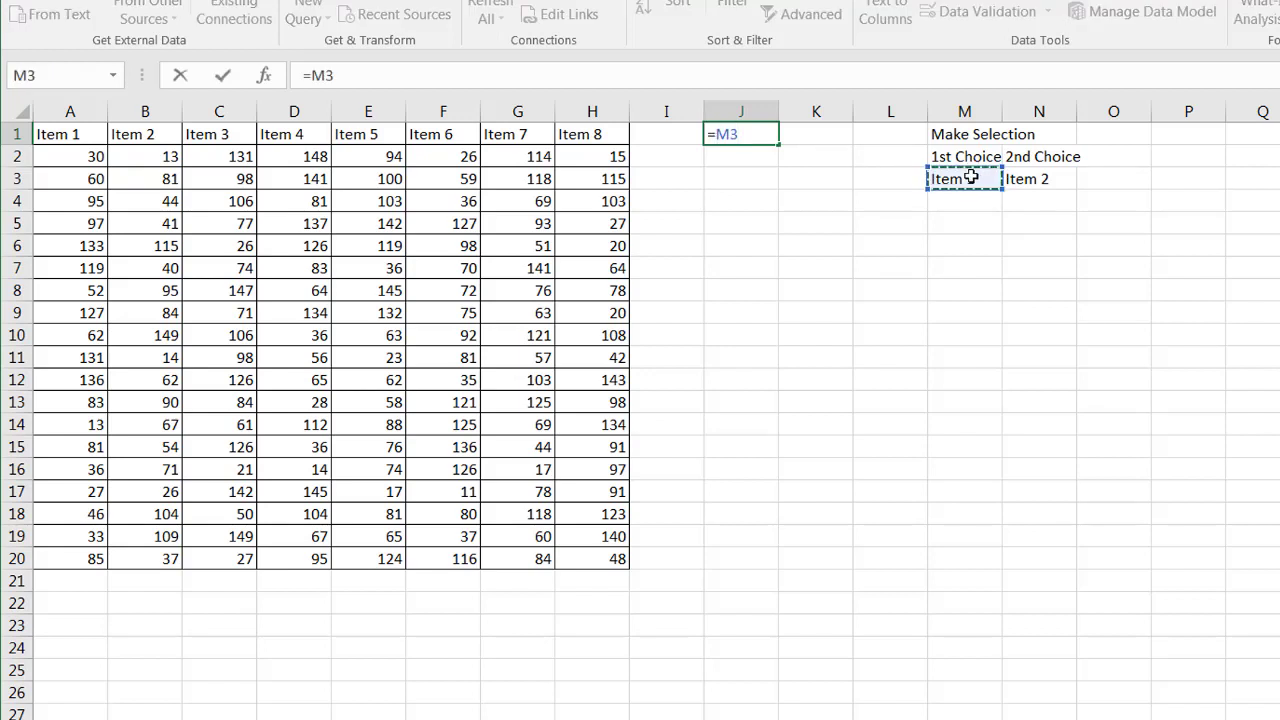
key("Return")
left_click(1028, 180)
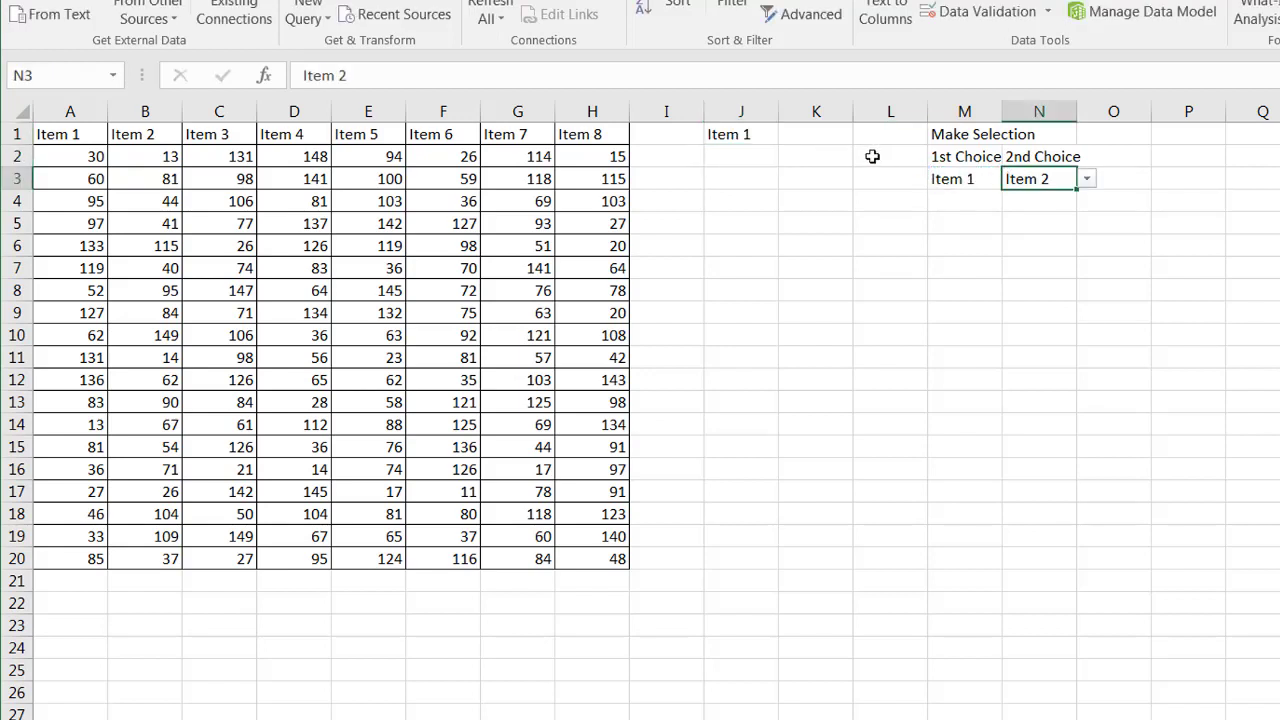
Link K1 to the 2nd Choice cell with the formula =N3
left_click(810, 134)
type("=")
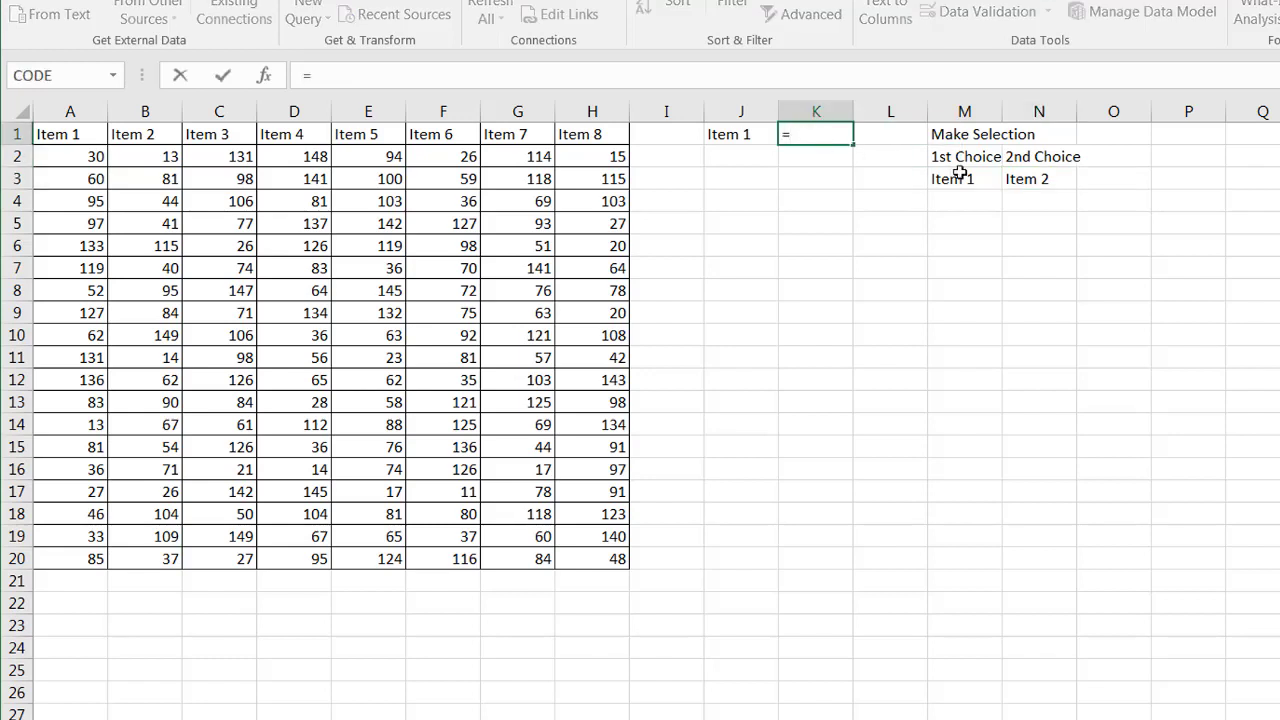
left_click(1028, 182)
key("Return")
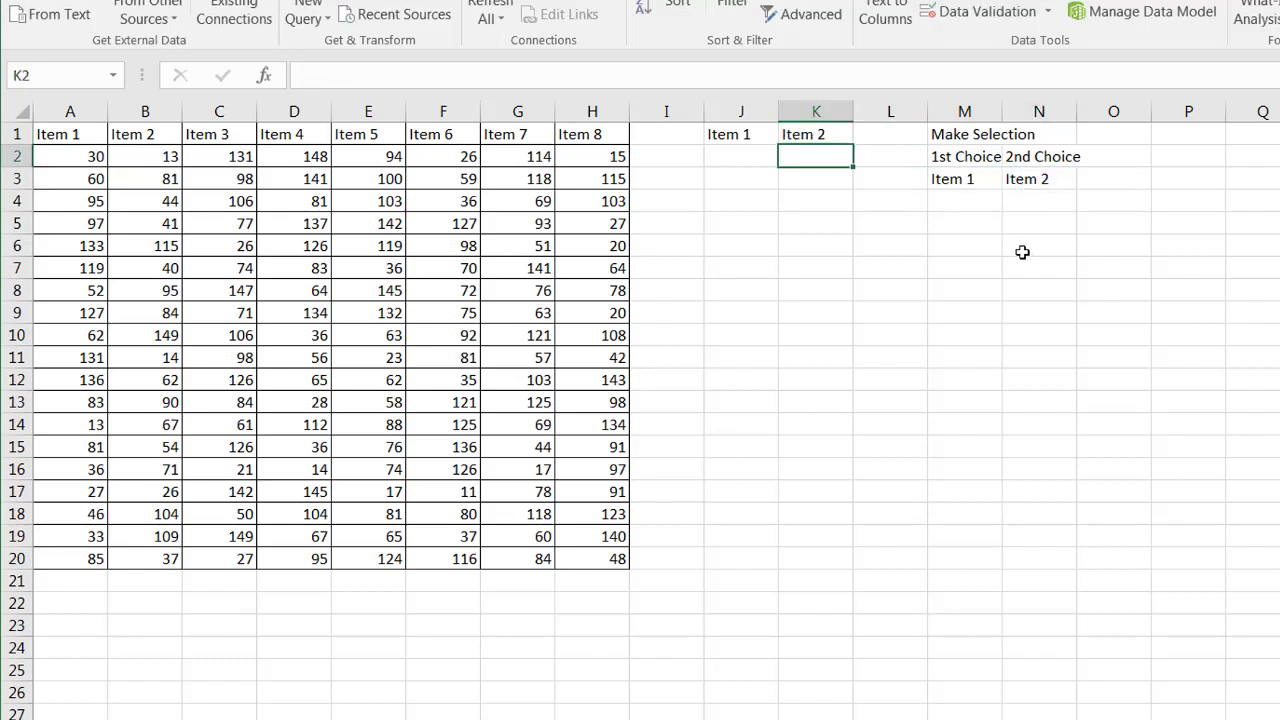
Choose Item 4 as the 1st Choice in M3 and Item 8 as the 2nd Choice in N3
left_click(952, 179)
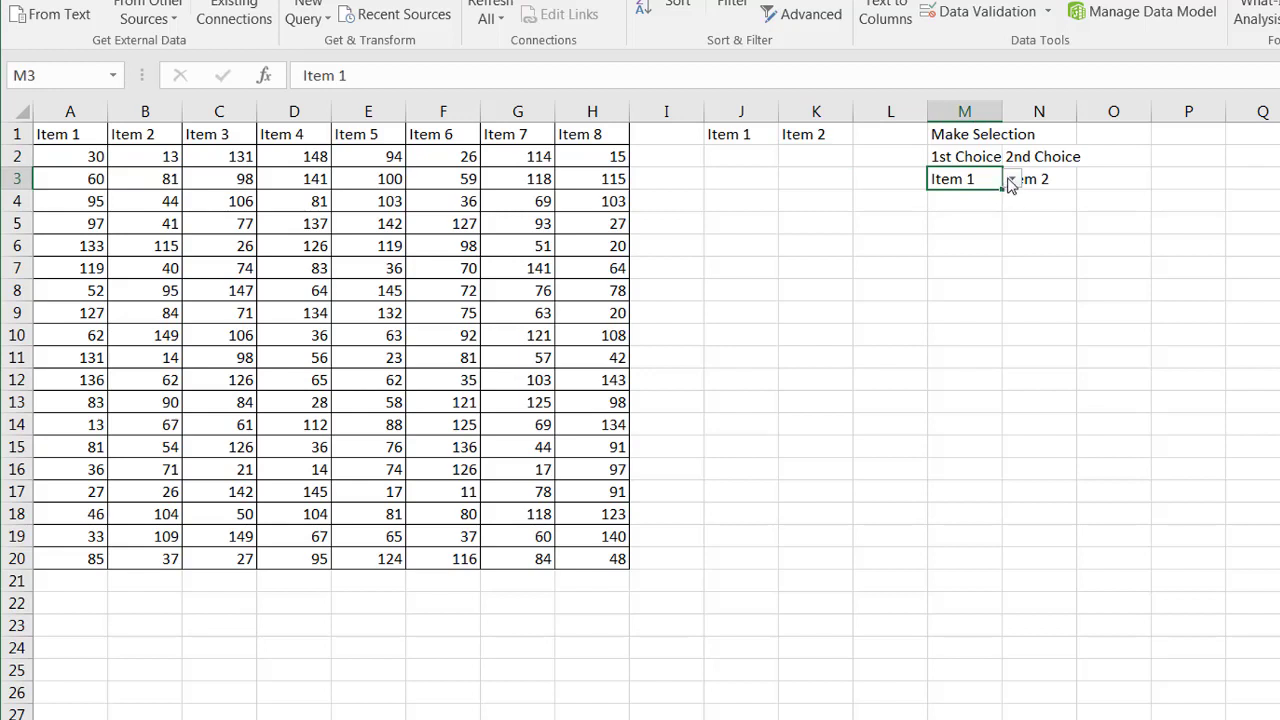
left_click(1011, 180)
left_click(984, 245)
left_click(1048, 182)
left_click(1088, 181)
left_click(1057, 308)
key("Return")
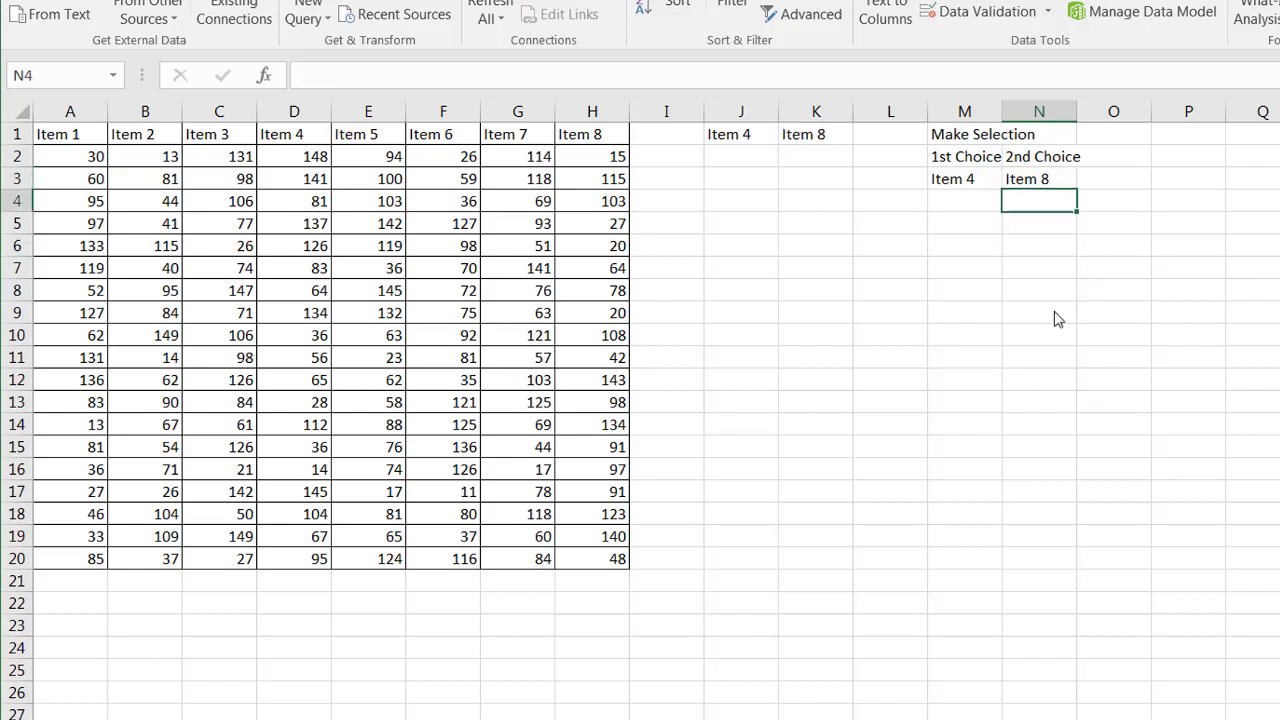
Start an INDEX formula in J2 with the absolute data range $A$1:$H$20 as its array
left_click(735, 158)
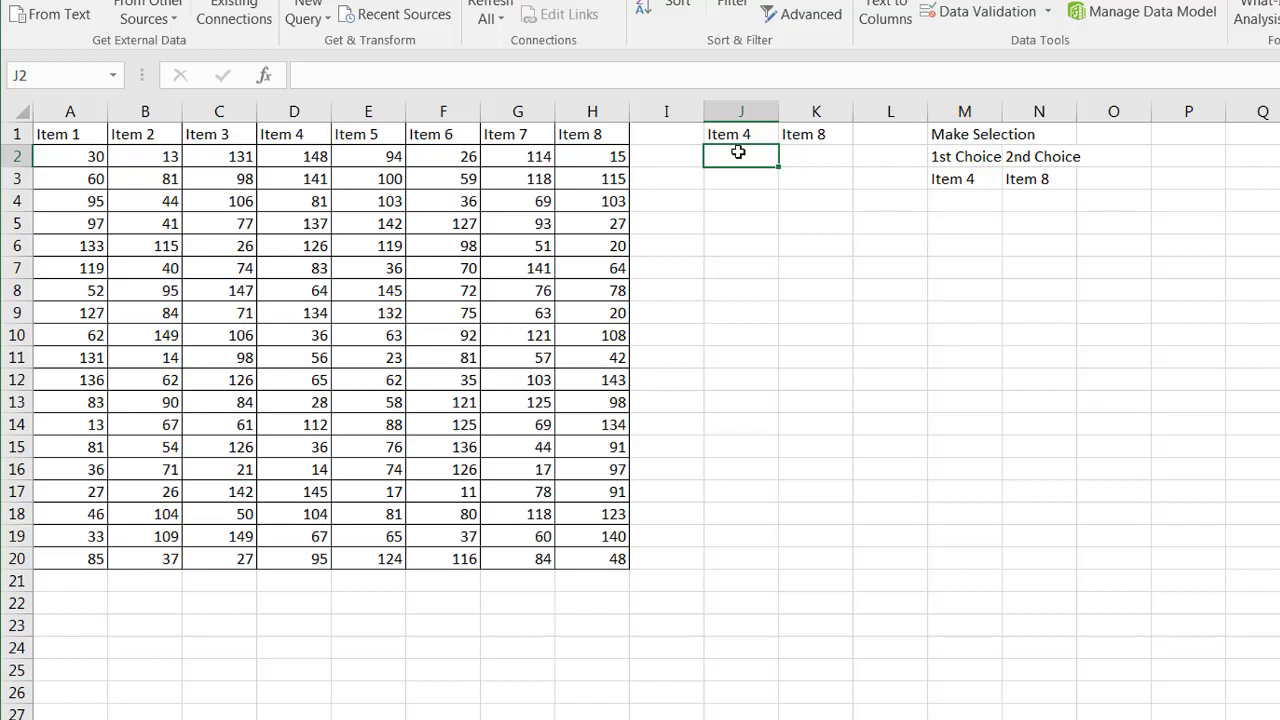
type("i")
key("BackSpace")
key("BackSpace")
type("=in")
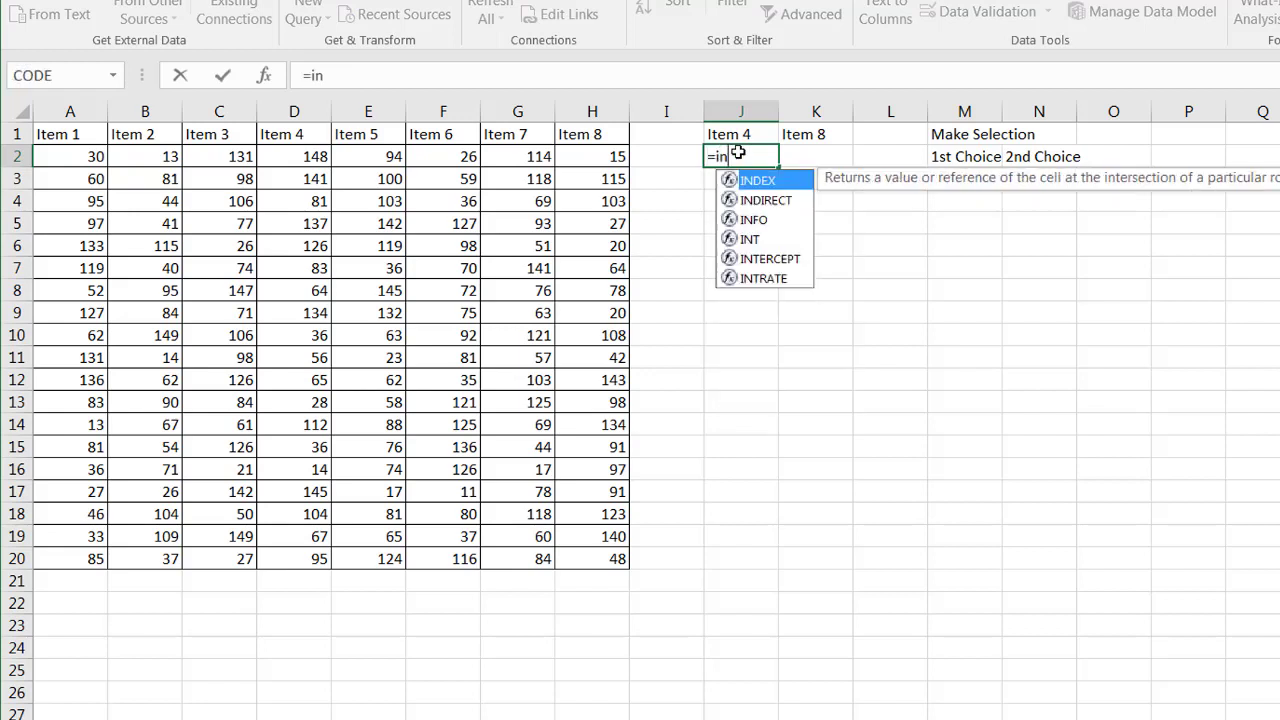
type("dex")
key("Tab")
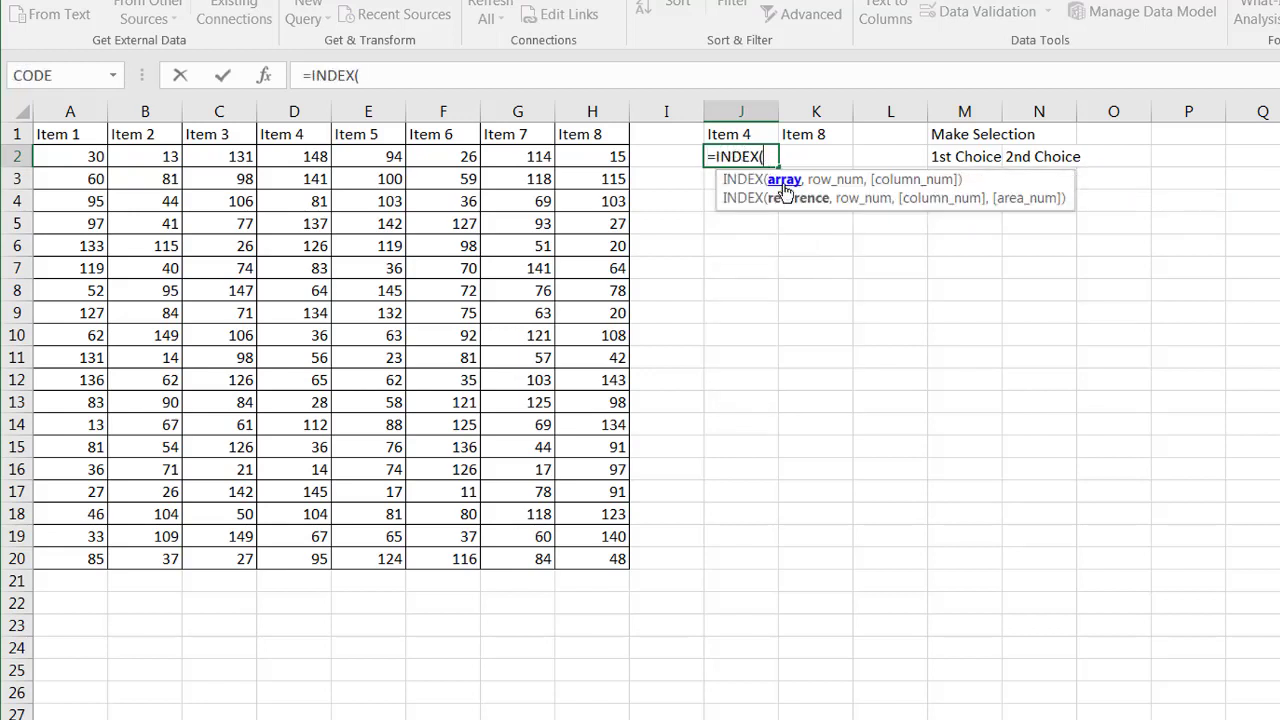
left_click_drag(55, 135, 598, 562)
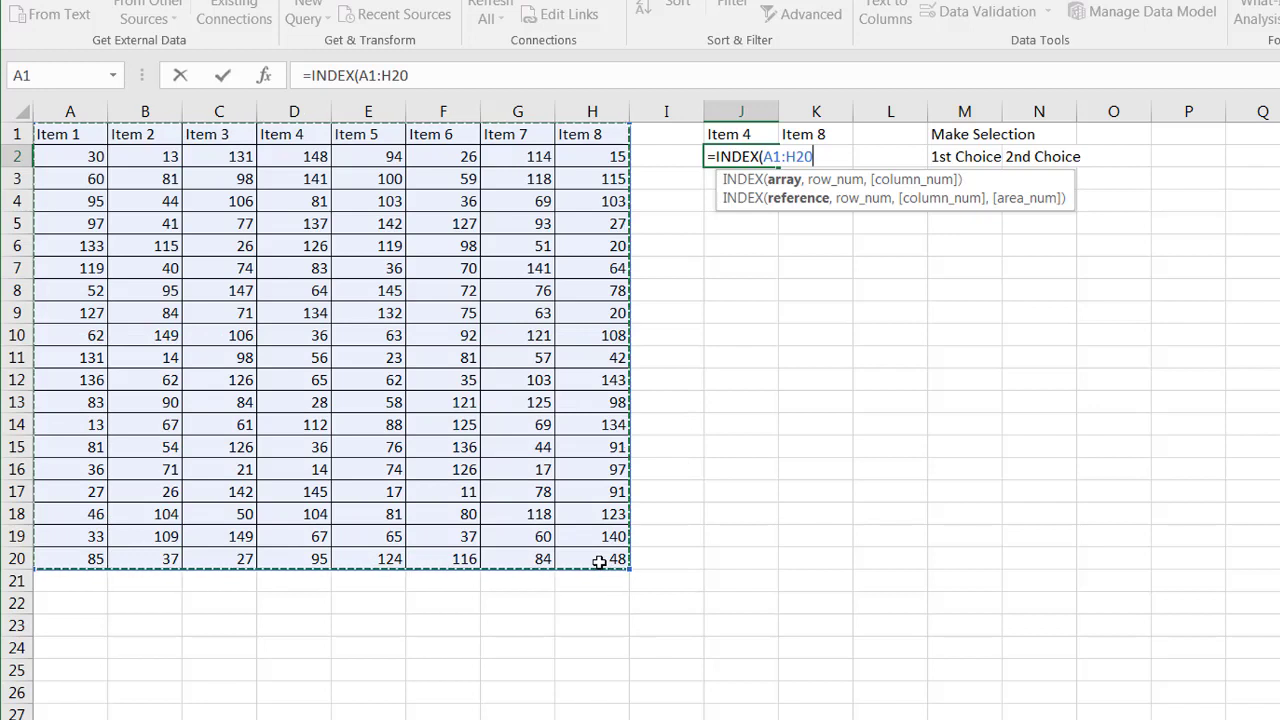
key("F4")
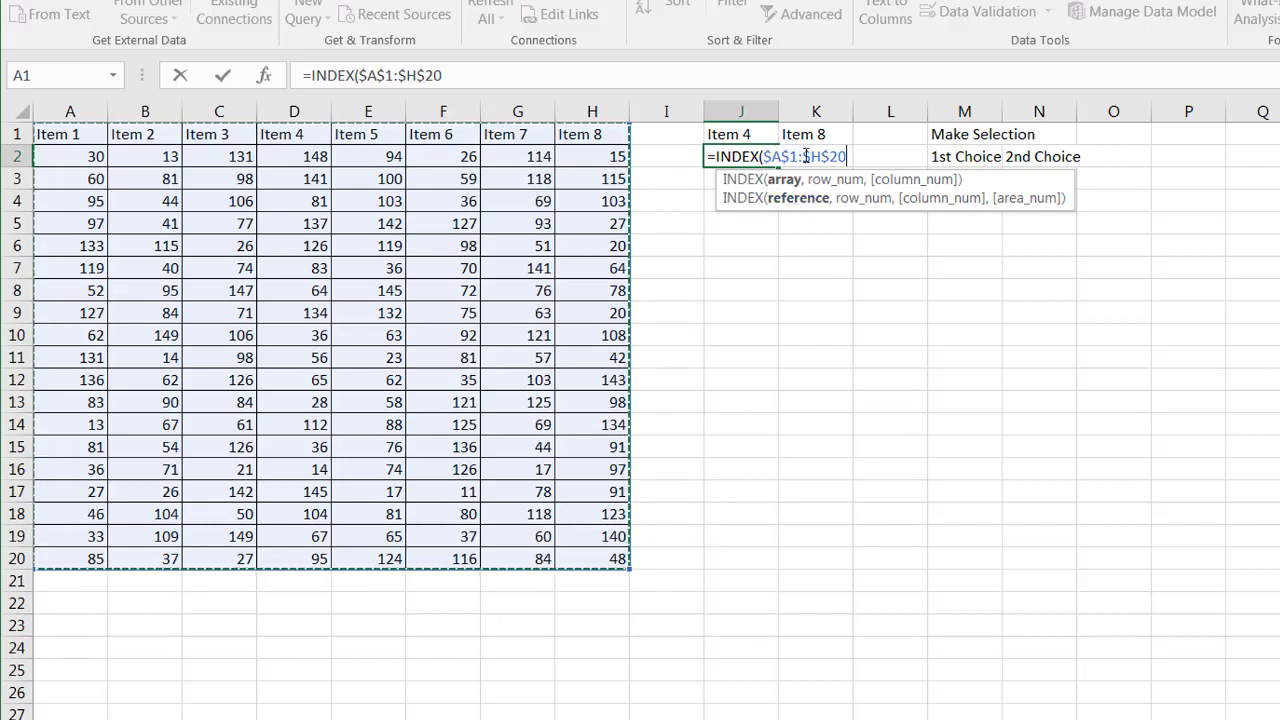
left_click(497, 76)
type(",")
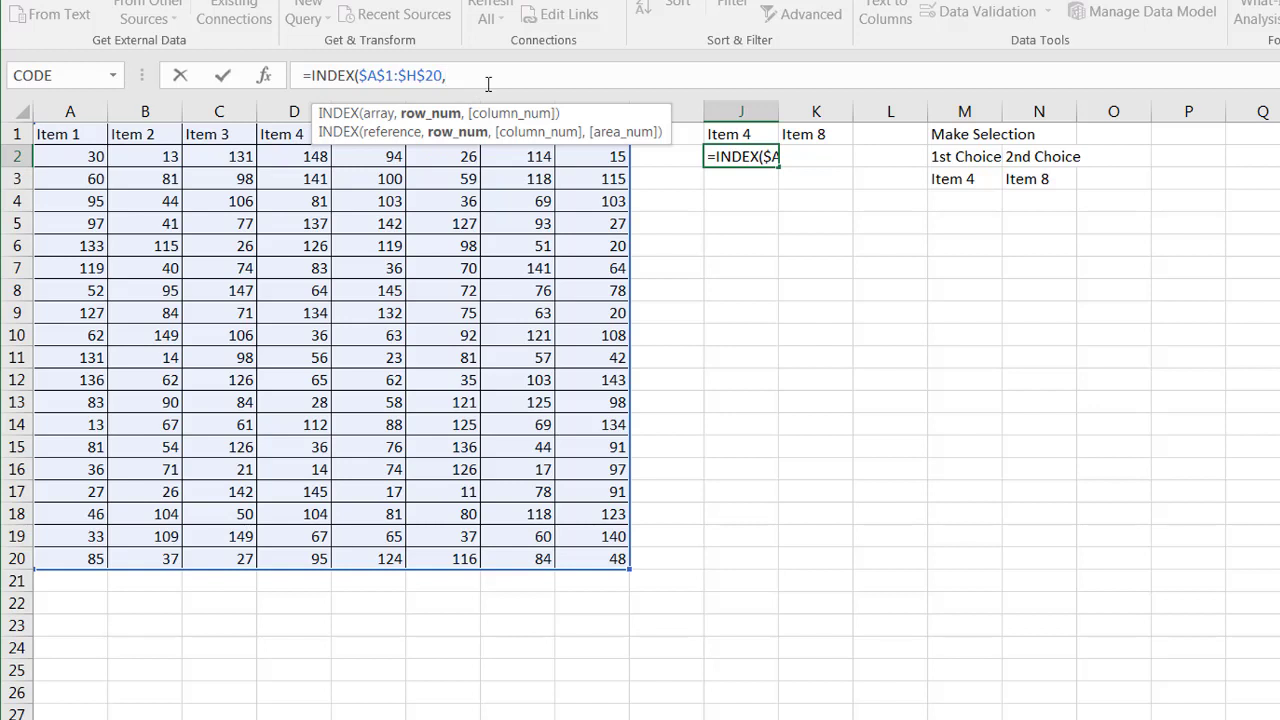
Enter ROWS($J$1:J1) as the row number argument of the INDEX formula in J2
type("ro")
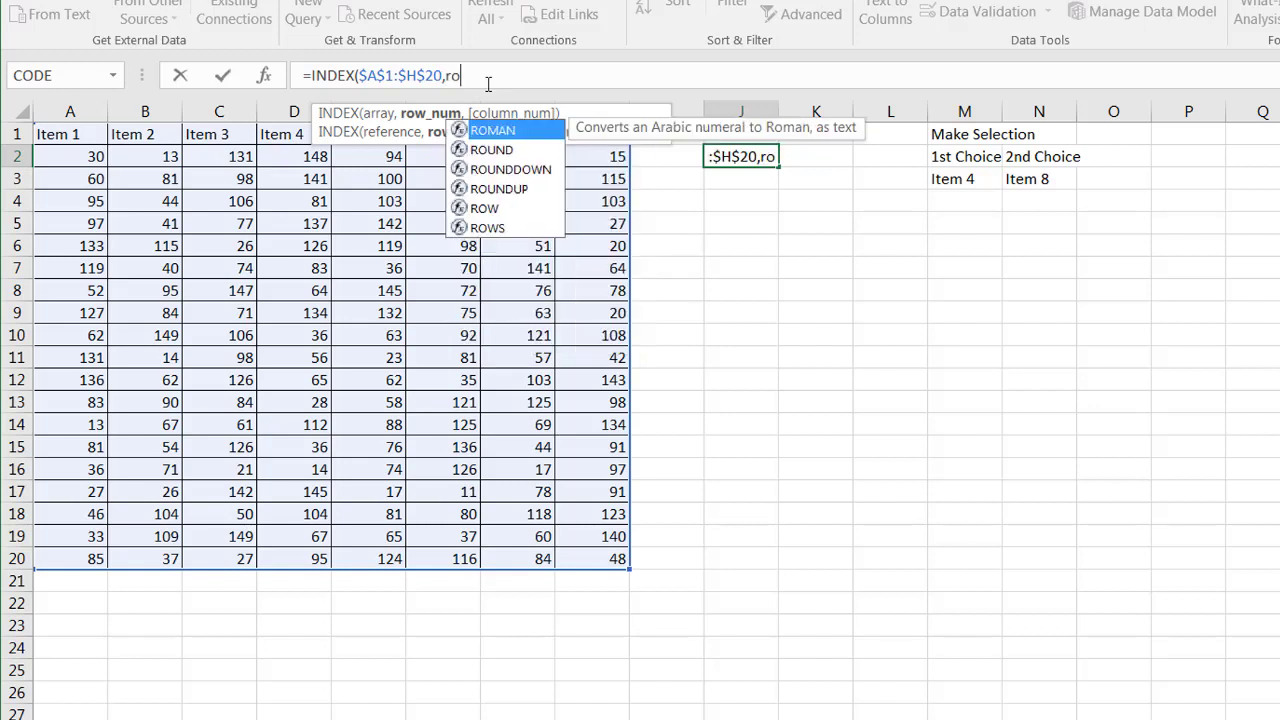
type("ws")
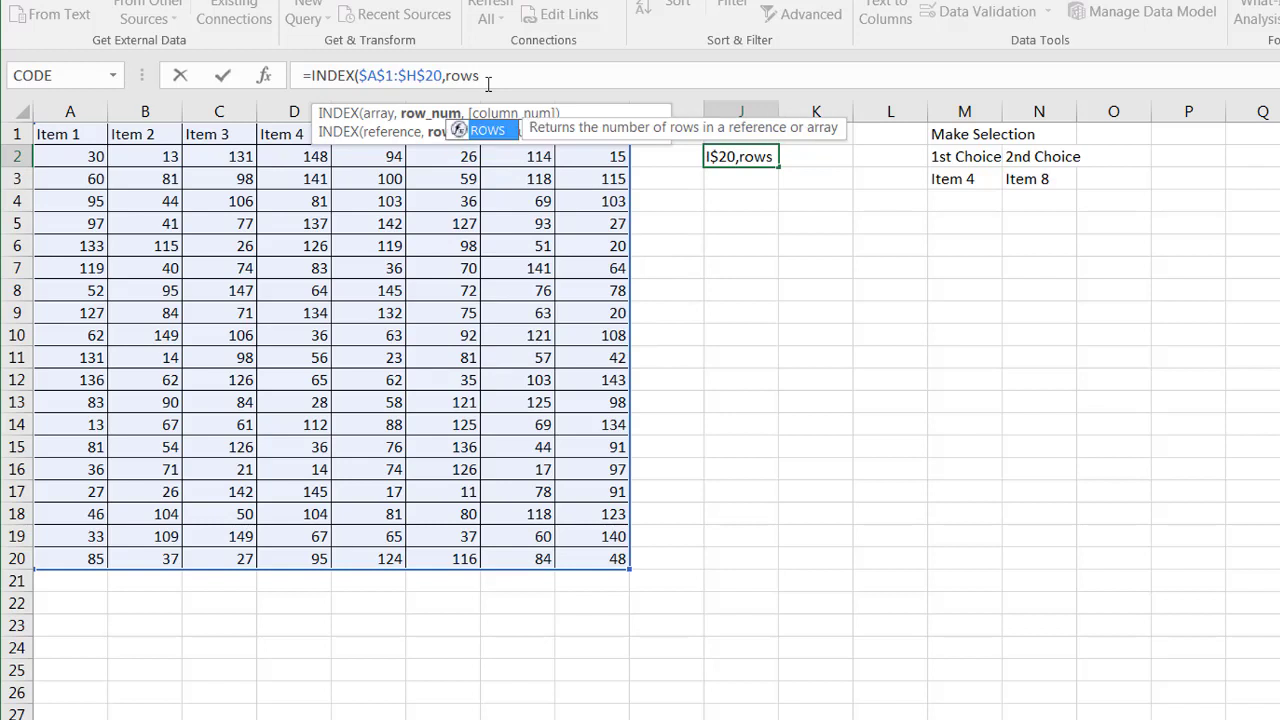
key("Tab")
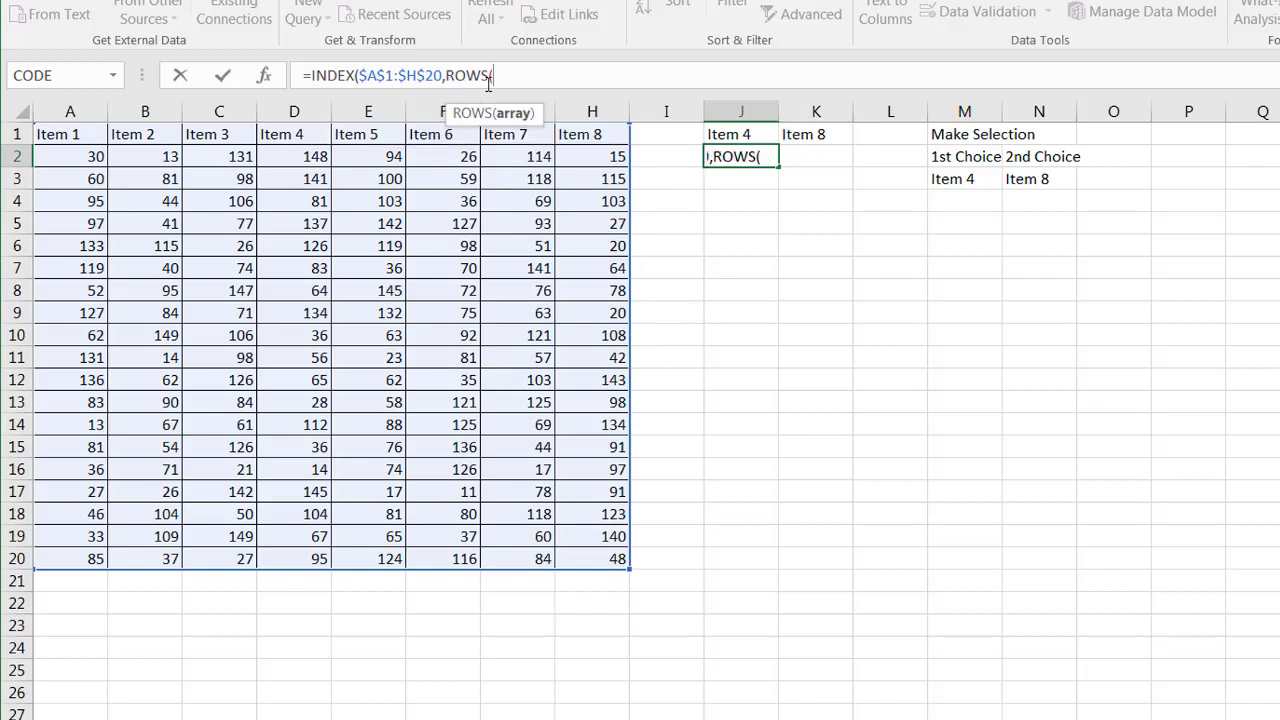
left_click(738, 134)
type(":")
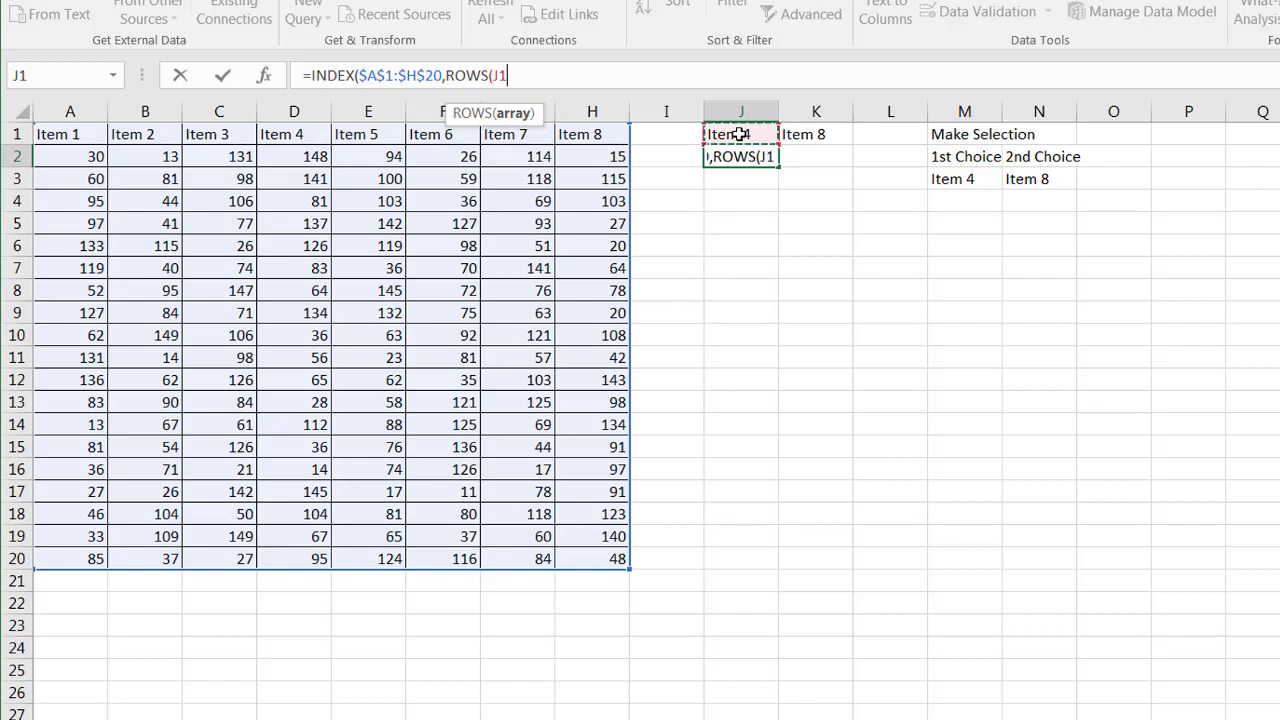
left_click(738, 134)
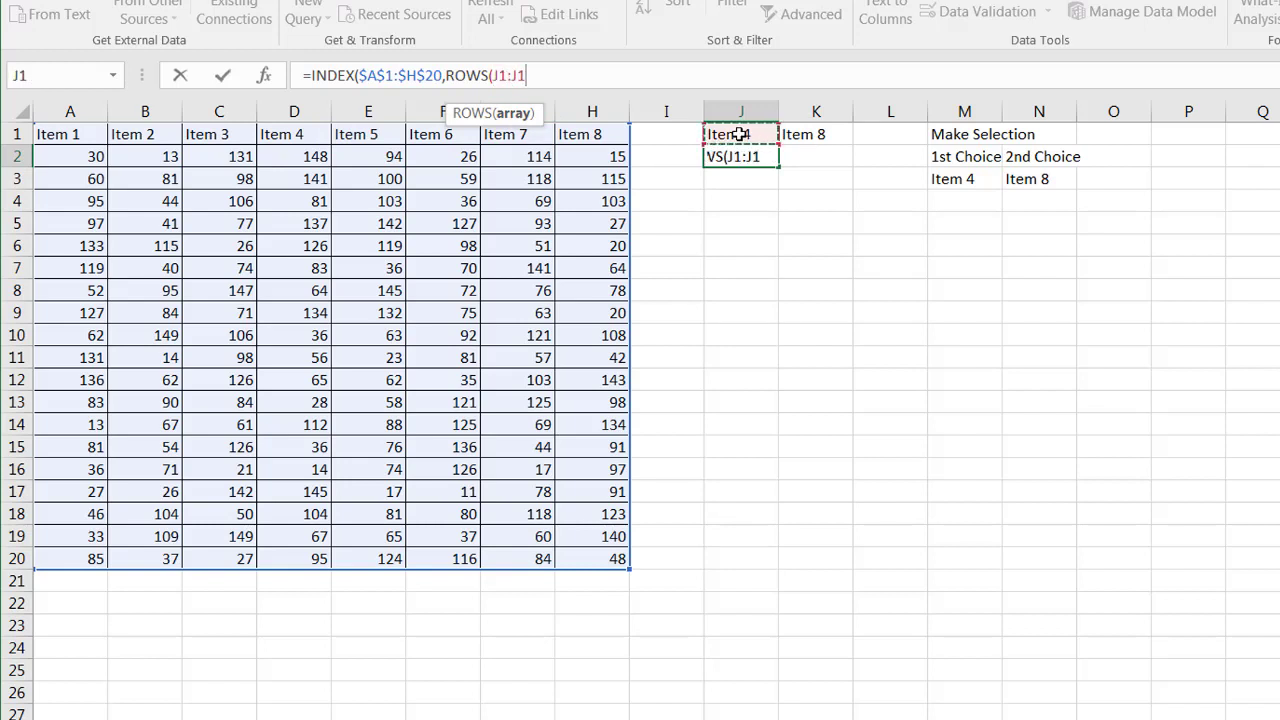
left_click(502, 76)
key("F4")
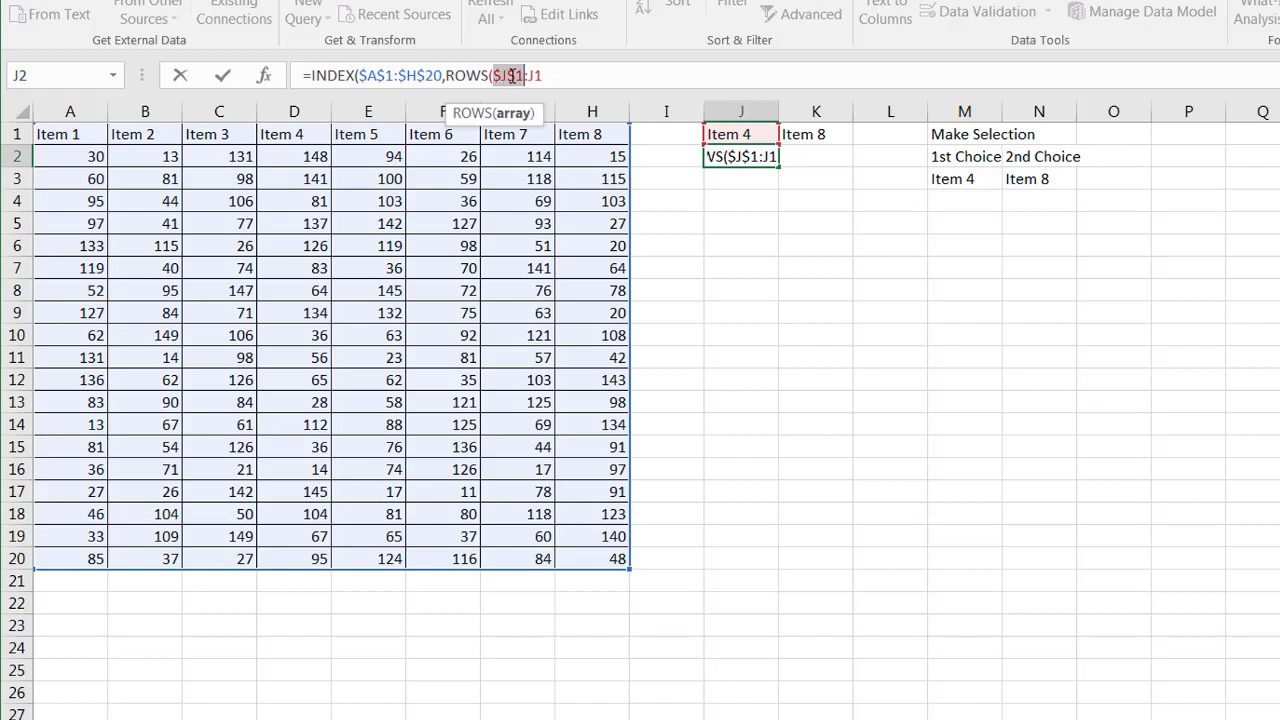
left_click(550, 76)
type(")")
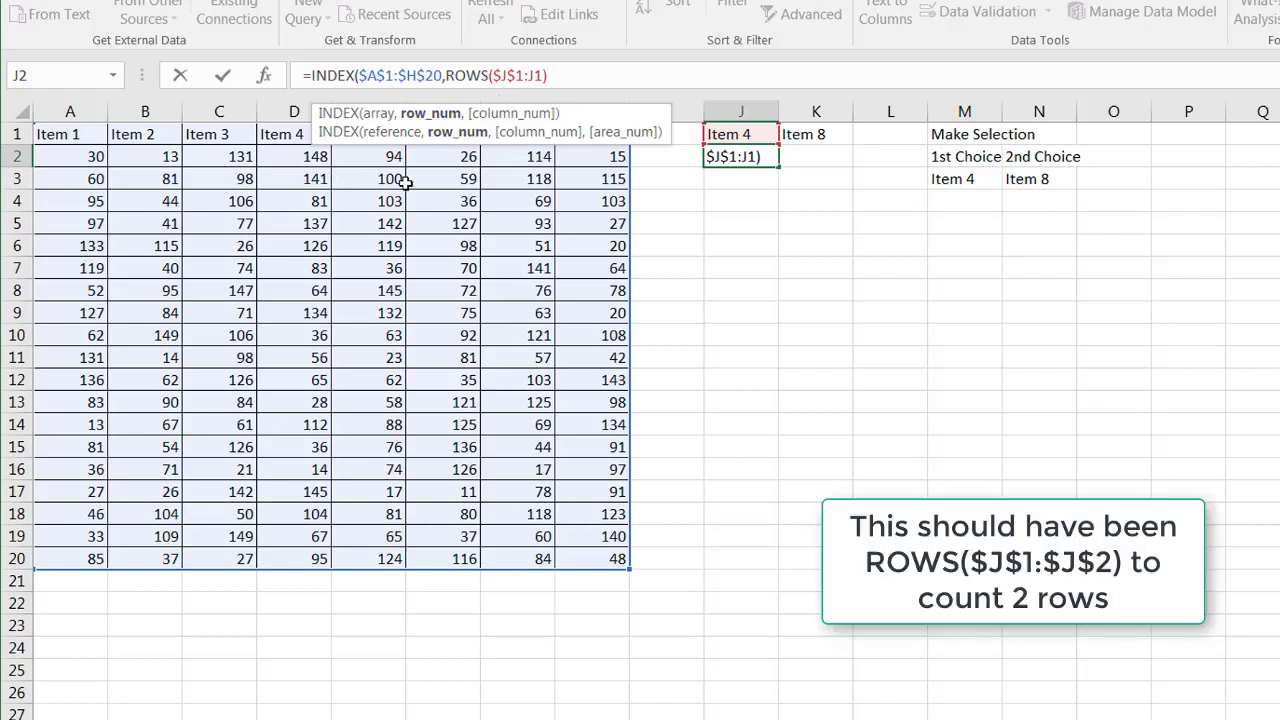
type(",")
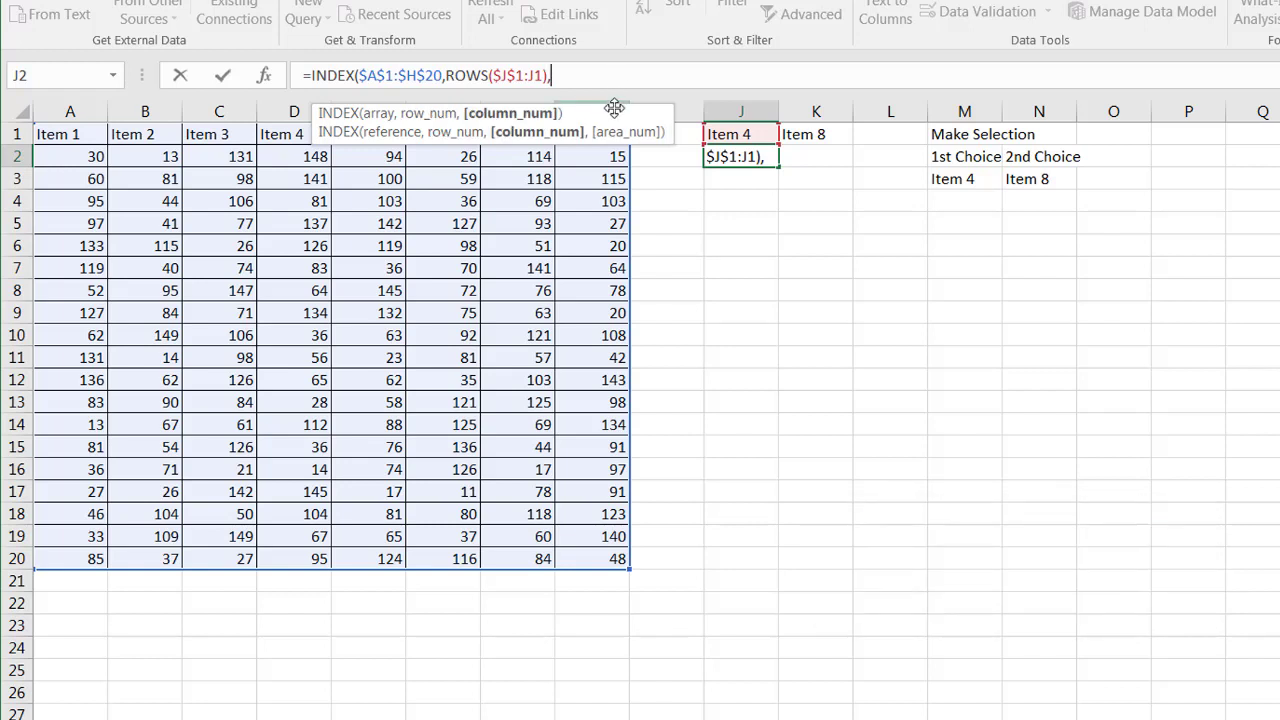
Complete the J2 formula with MATCH($J$1,$A$1:$H$1,0) as its column number and accept the suggested closing parenthesis correction
left_click_drag(615, 110, 880, 20)
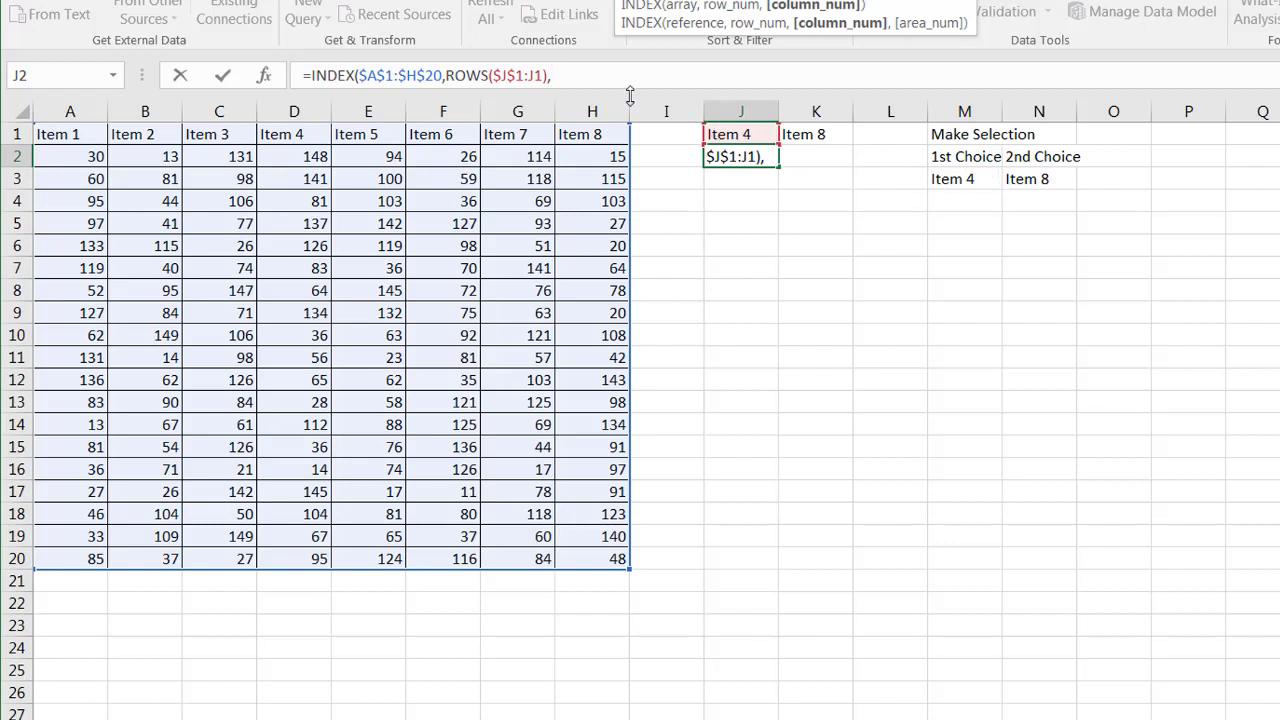
type("match(")
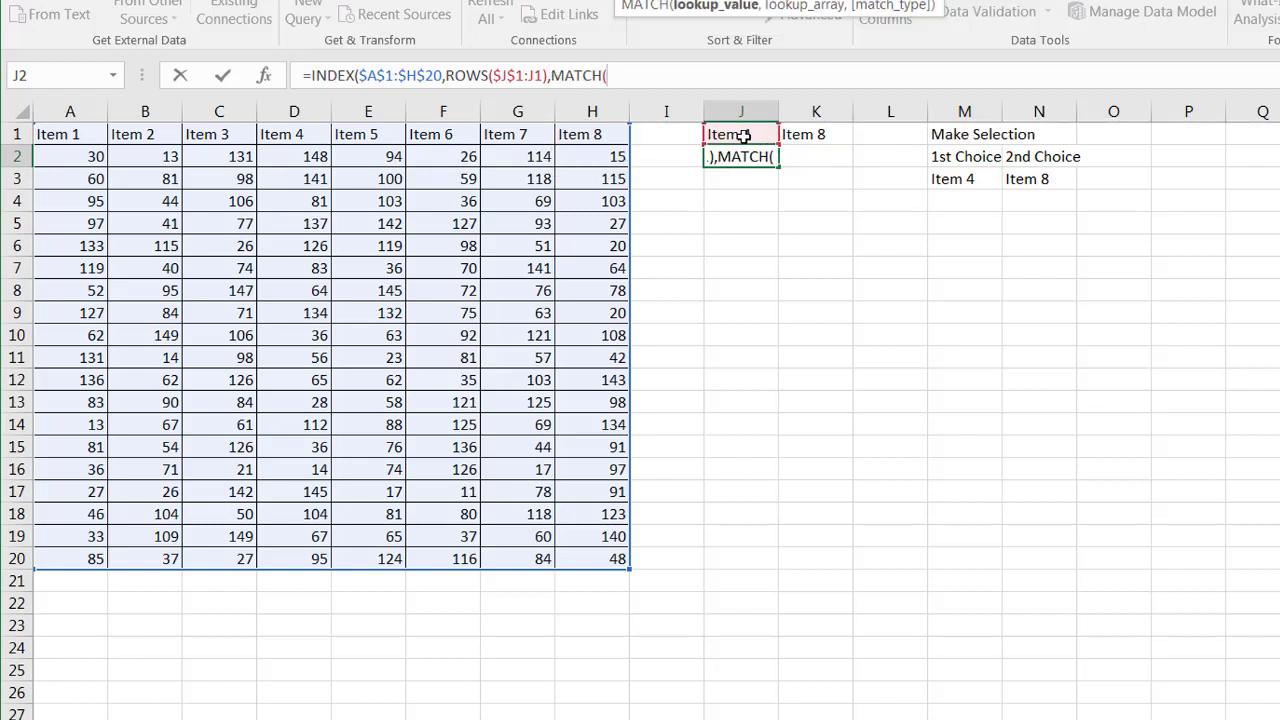
left_click(743, 135)
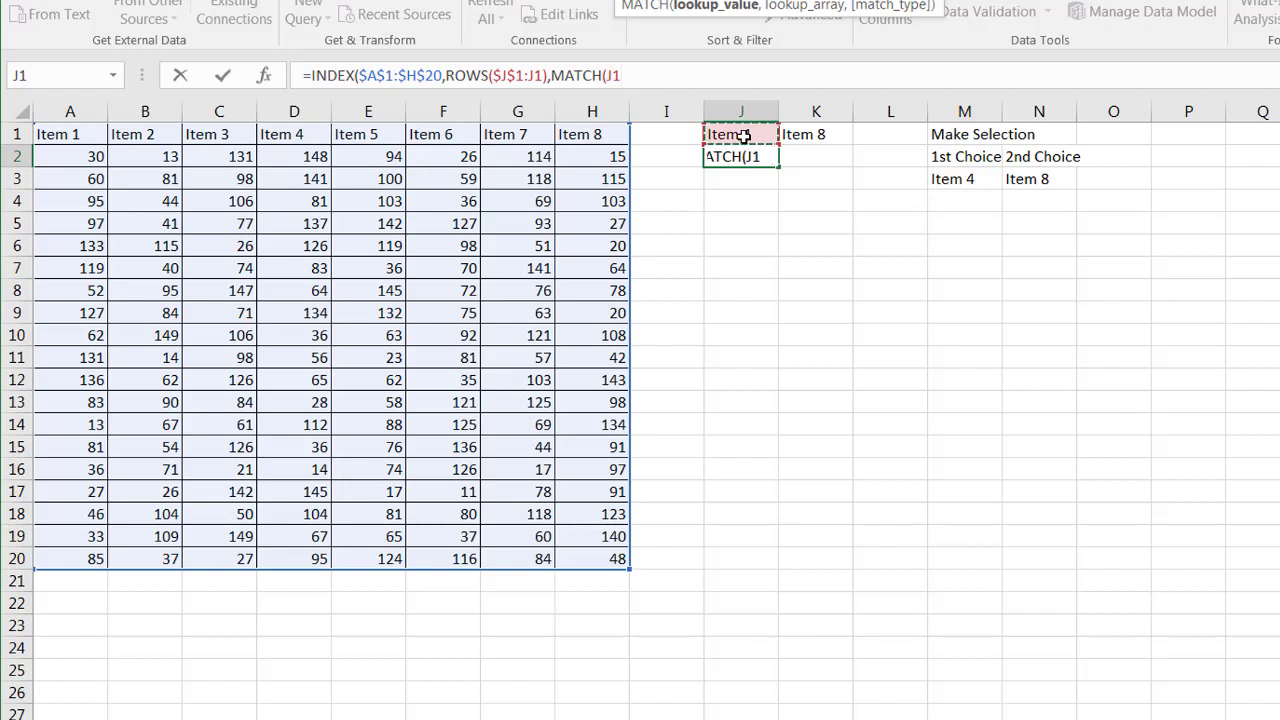
key("F4")
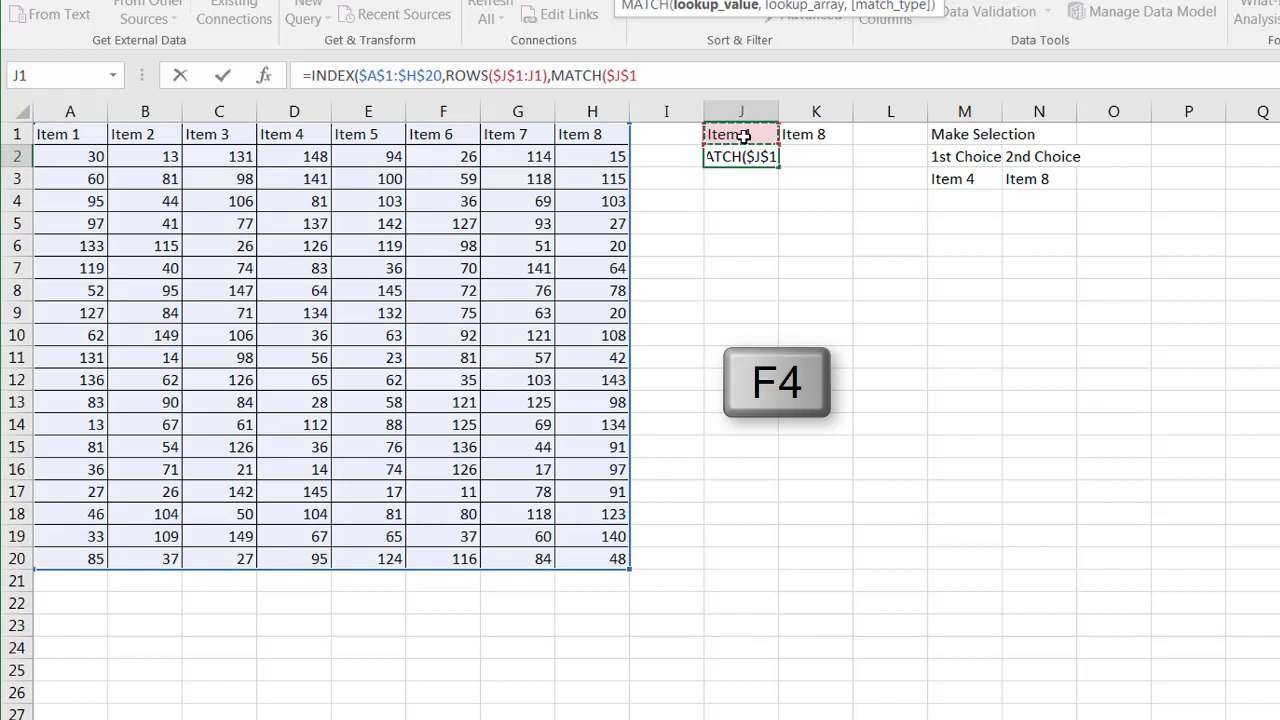
type(",")
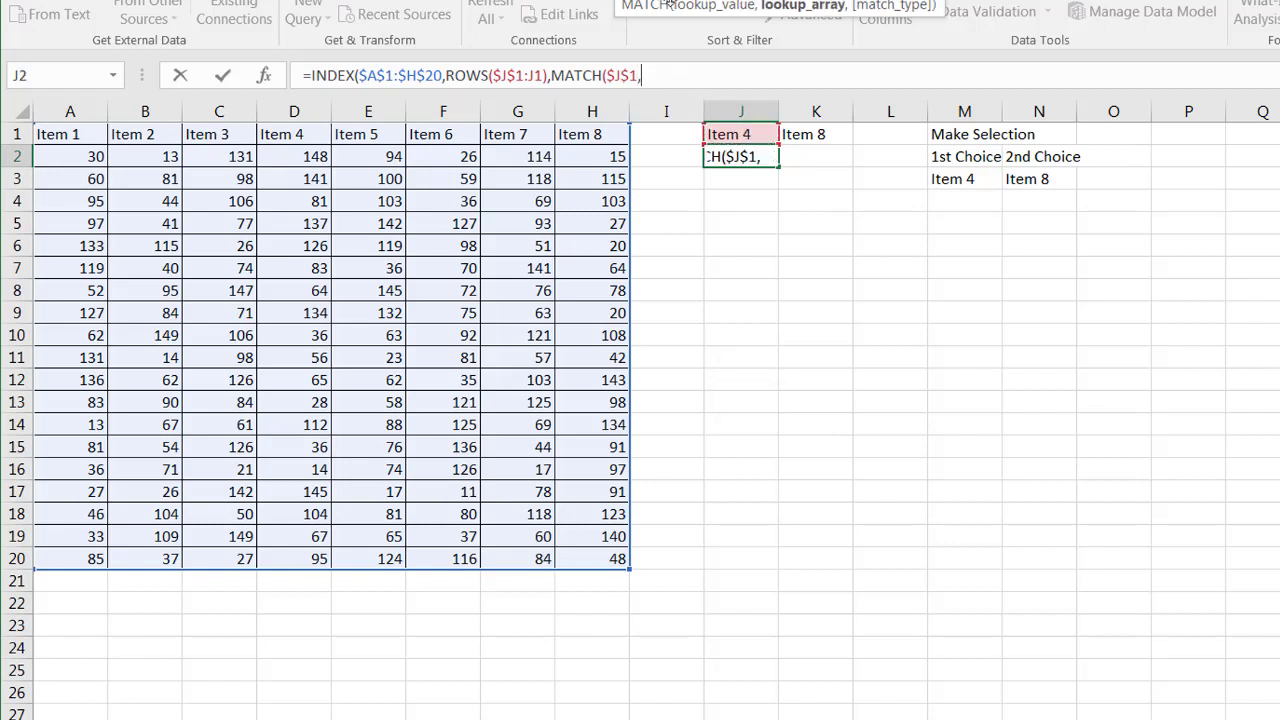
left_click_drag(668, 5, 698, 228)
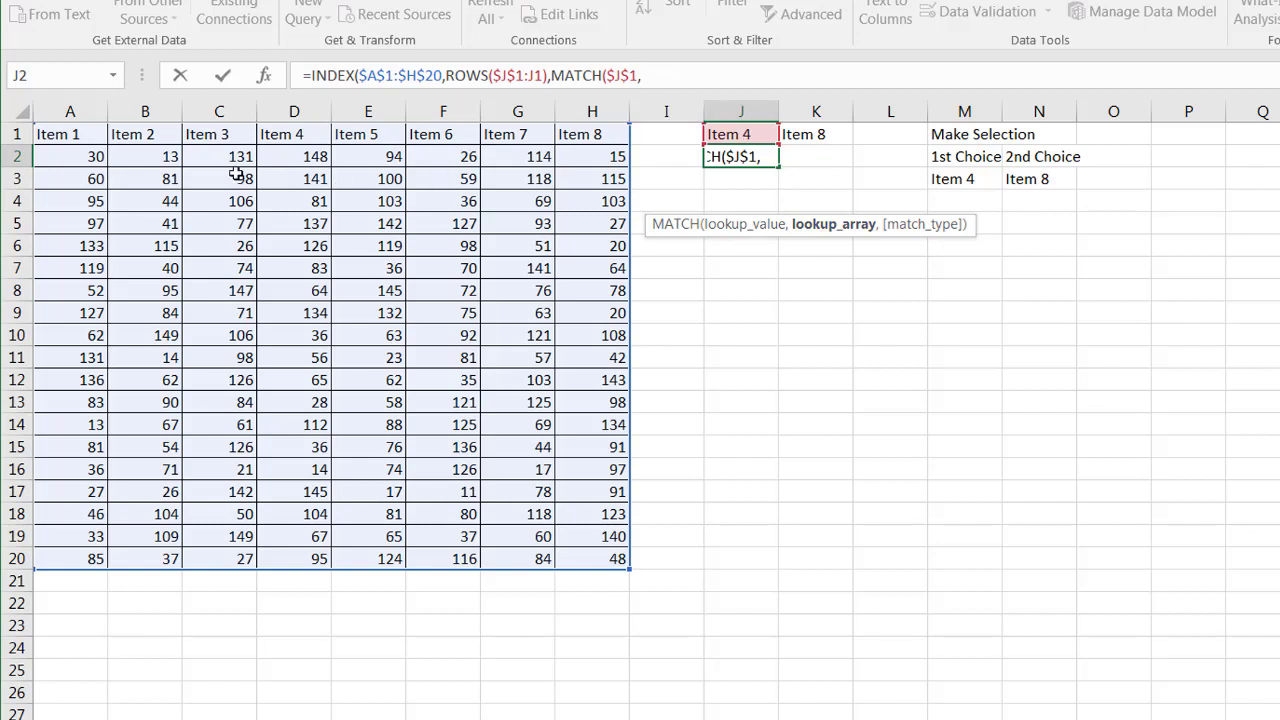
left_click_drag(70, 132, 576, 127)
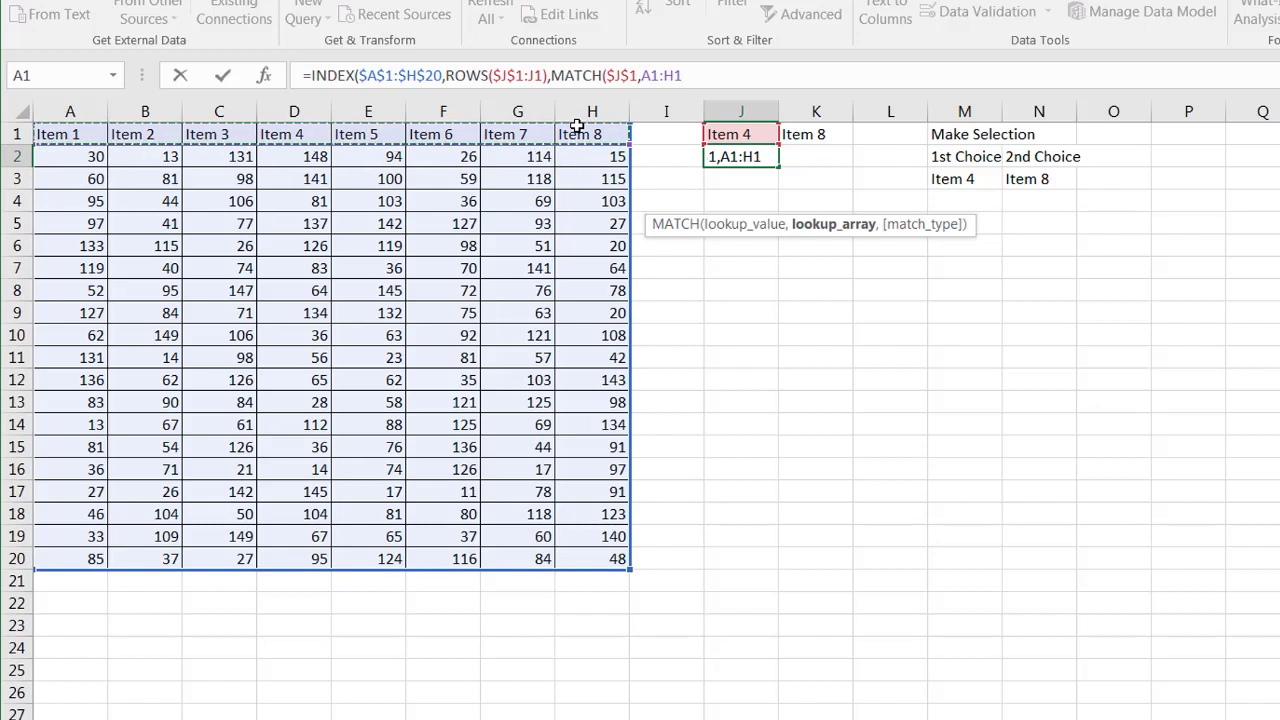
key("F4")
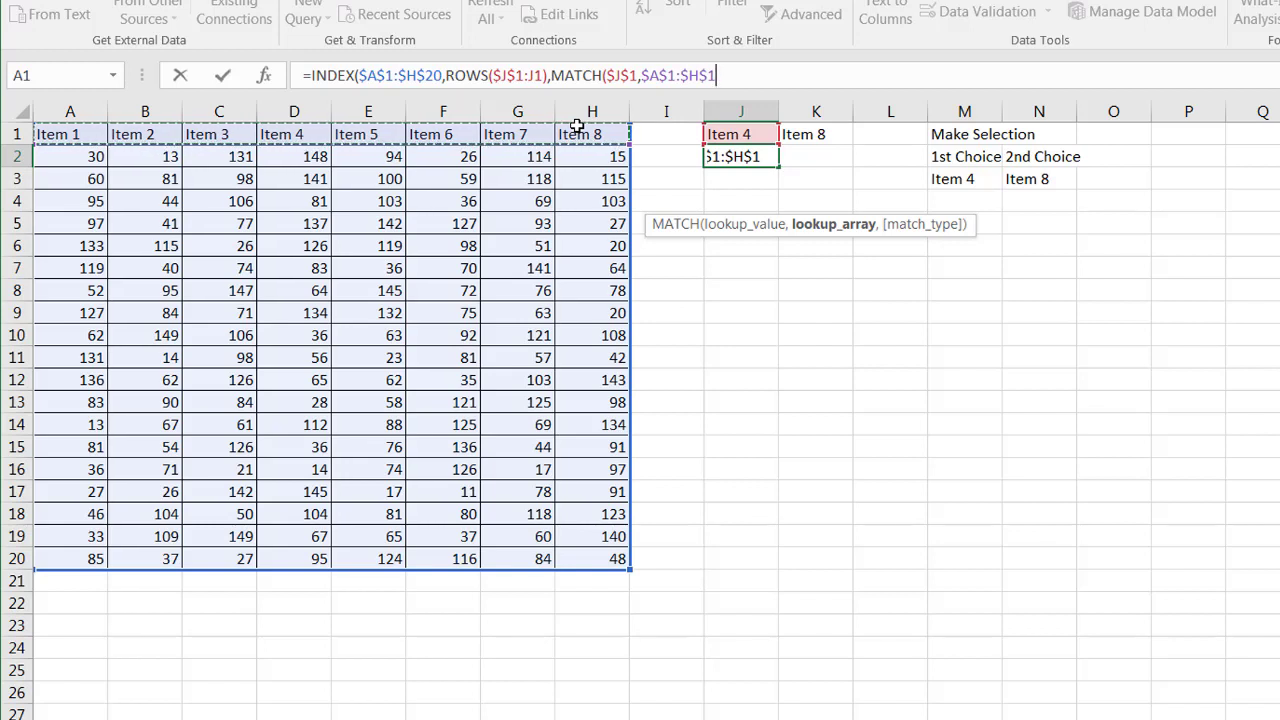
type(",")
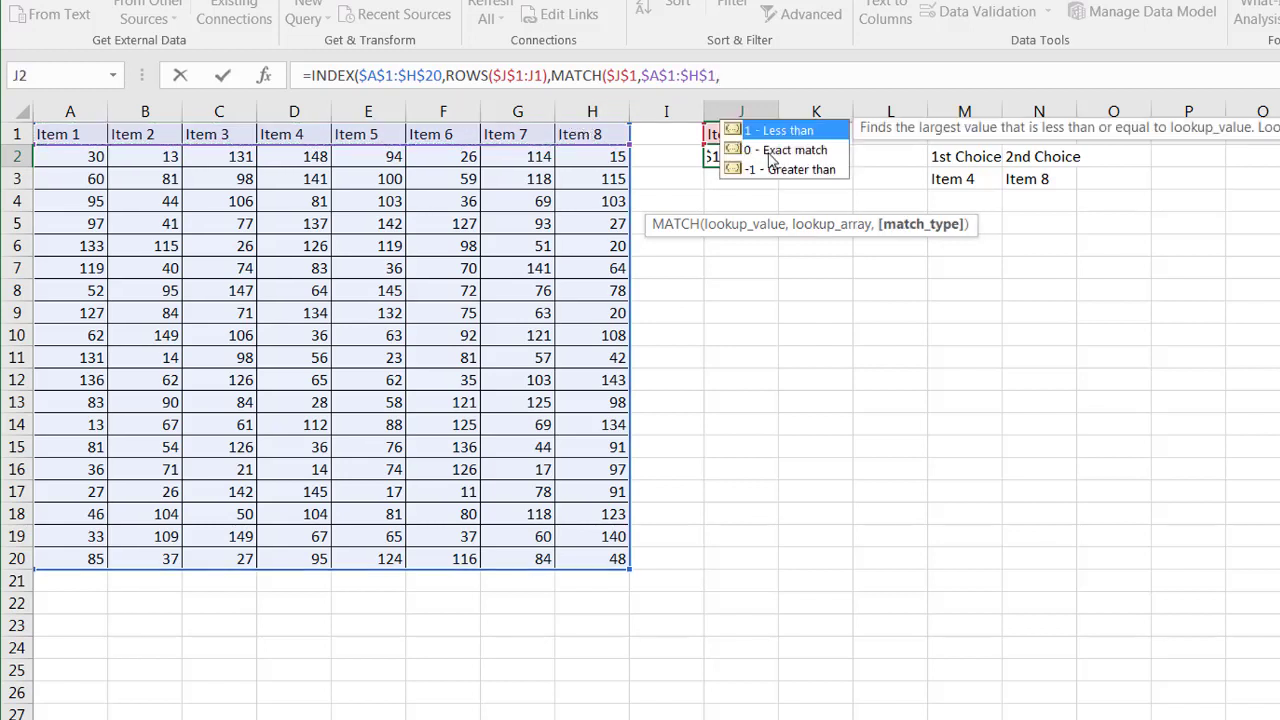
type("0)")
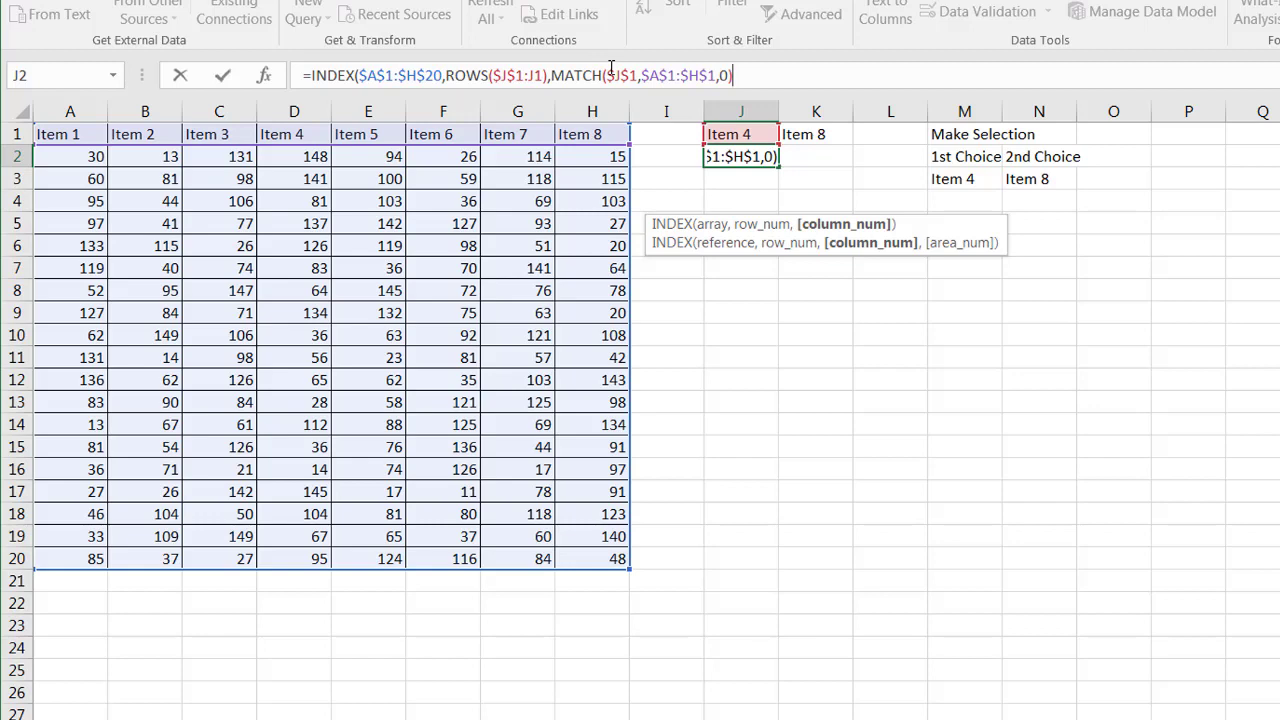
key("Return")
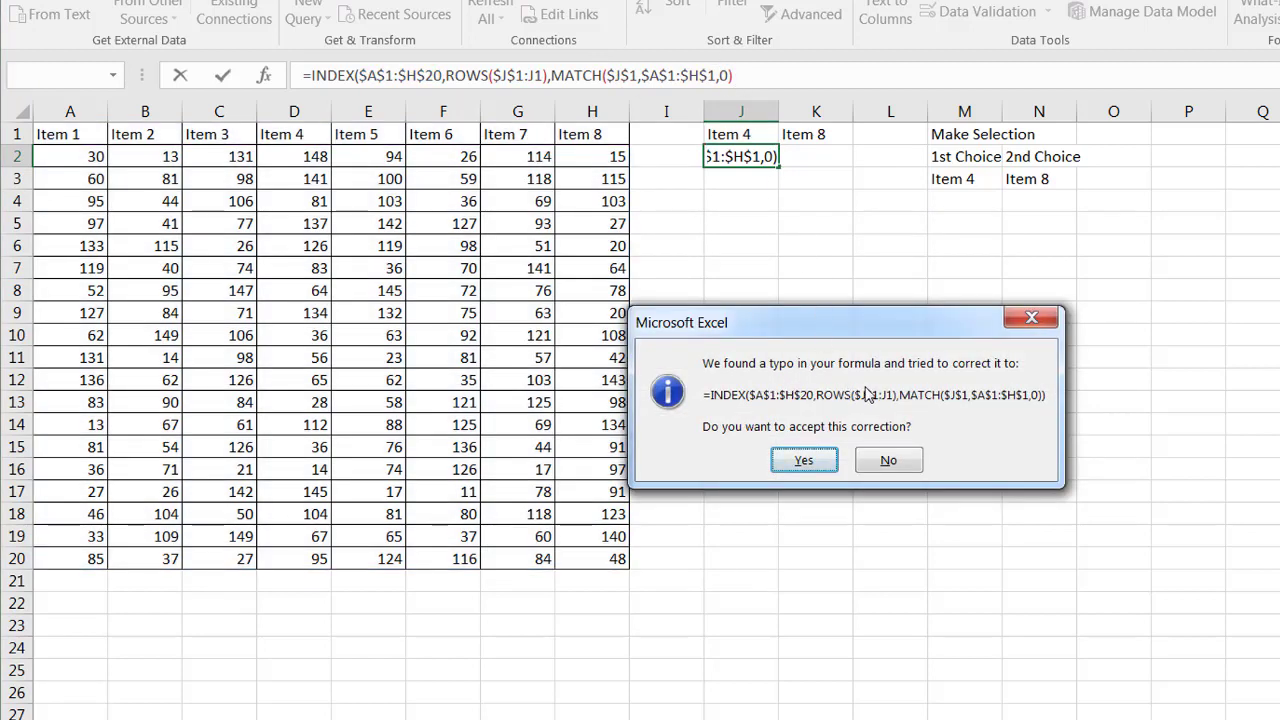
left_click(806, 460)
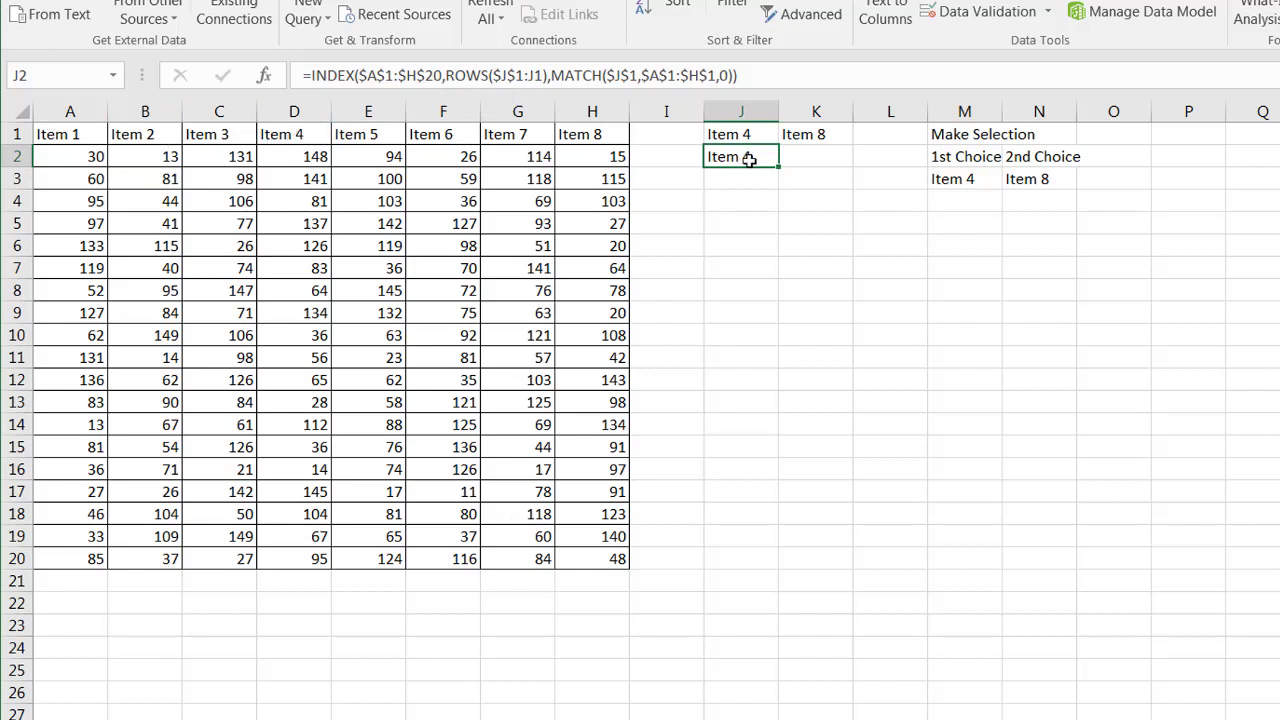
Change the ROWS range in J2 to $J$1:J2 and fill the formula down to J20
left_click(539, 75)
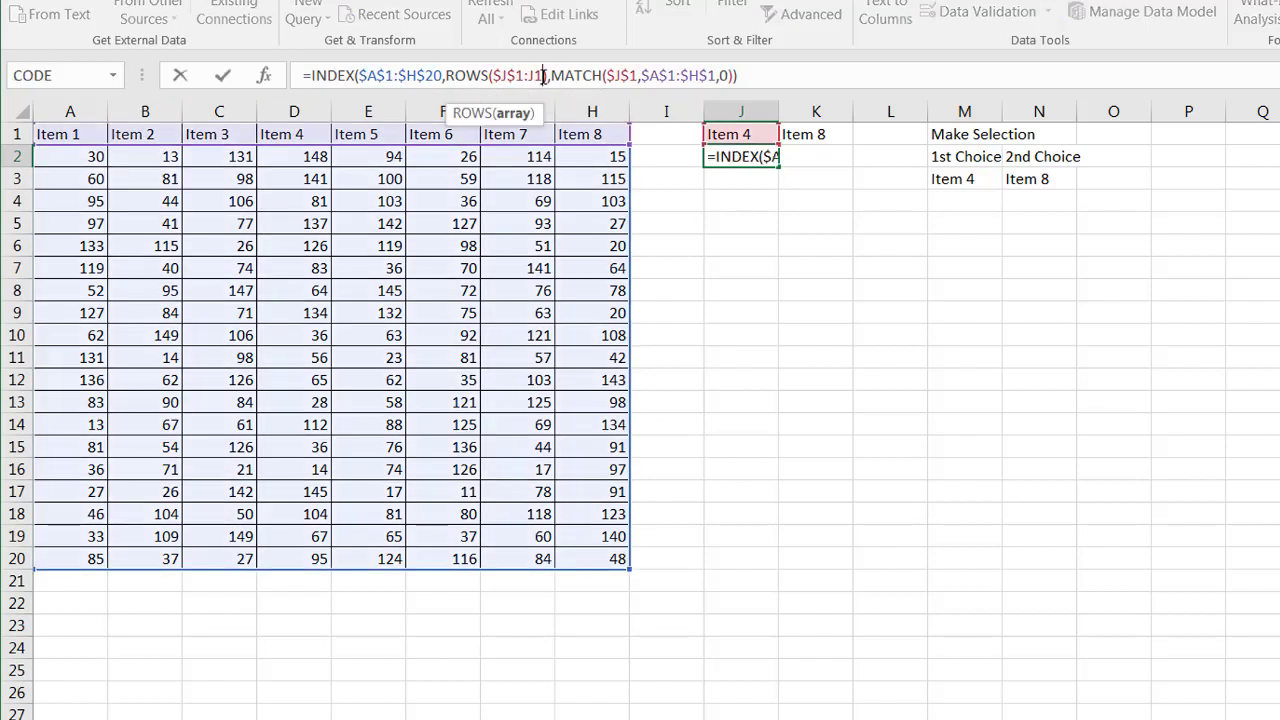
key("Return")
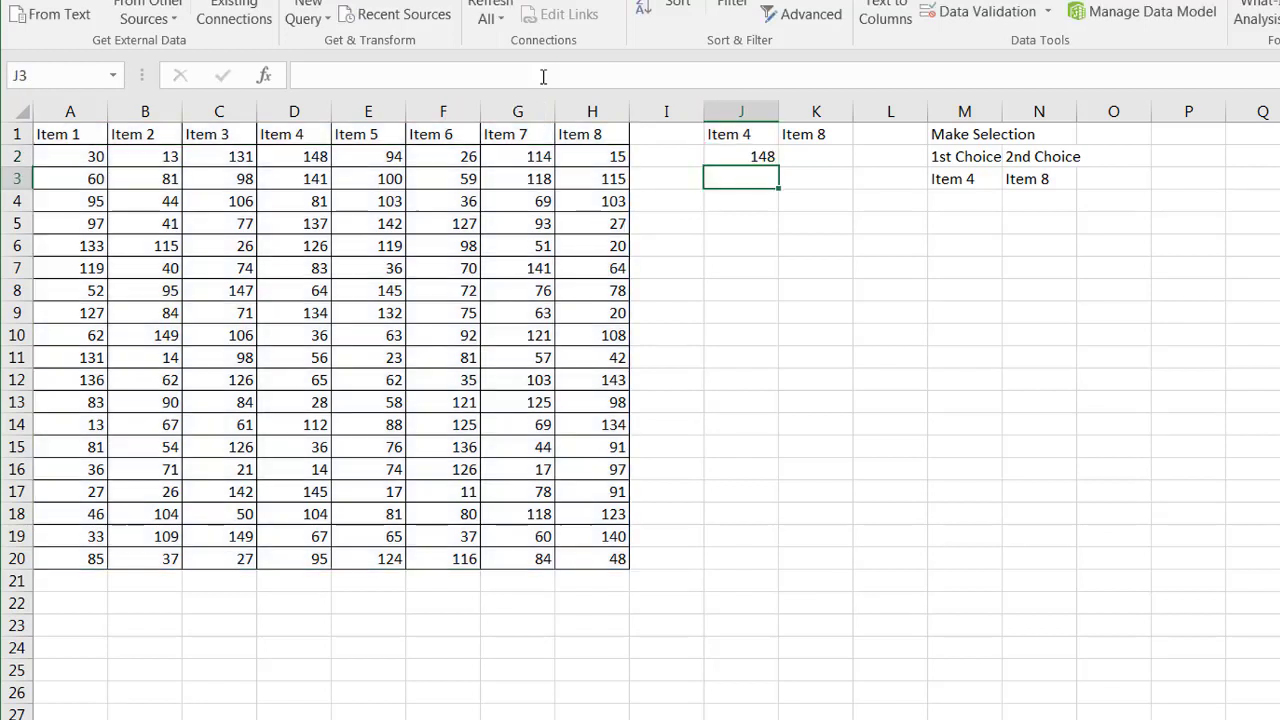
left_click(744, 152)
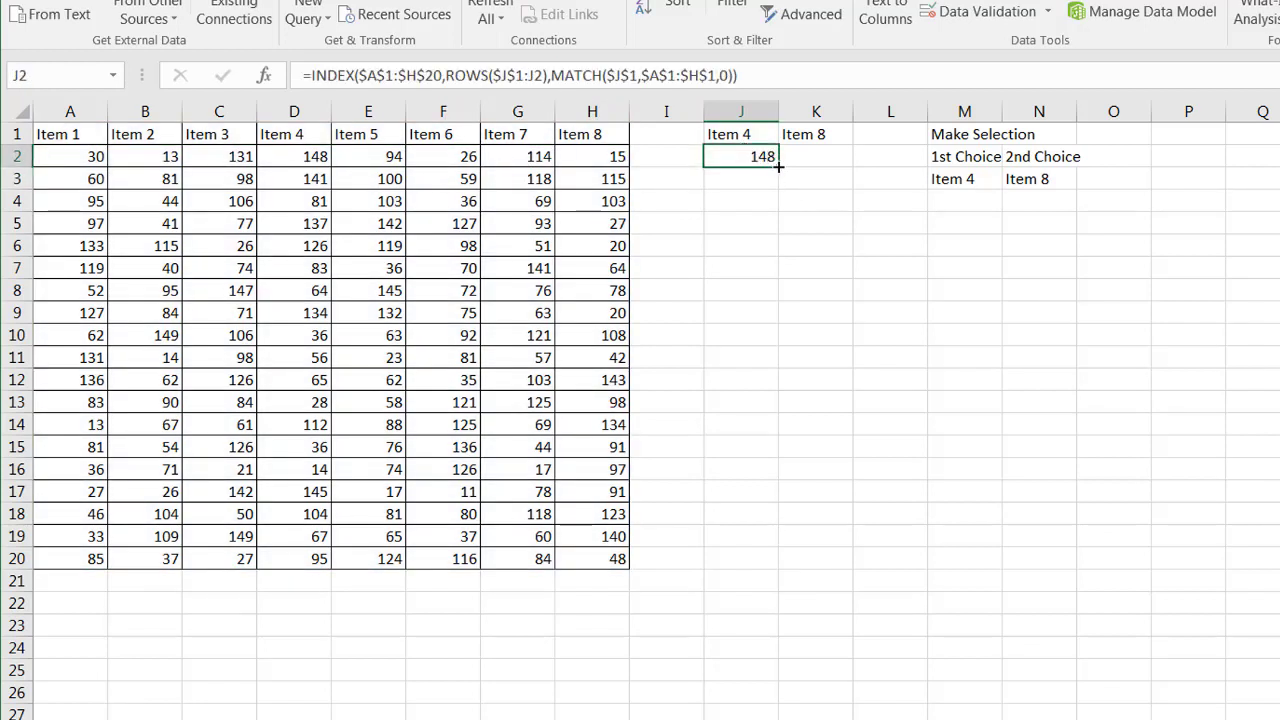
left_click_drag(778, 175, 763, 571)
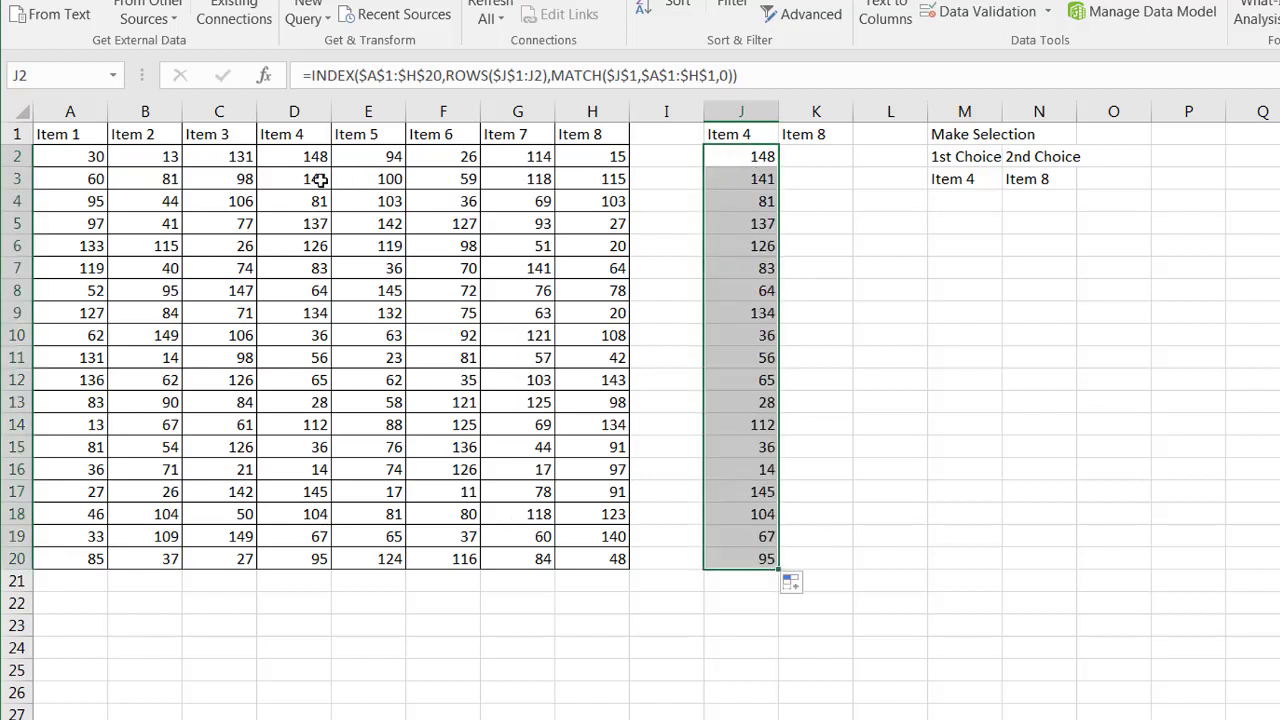
left_click(737, 157)
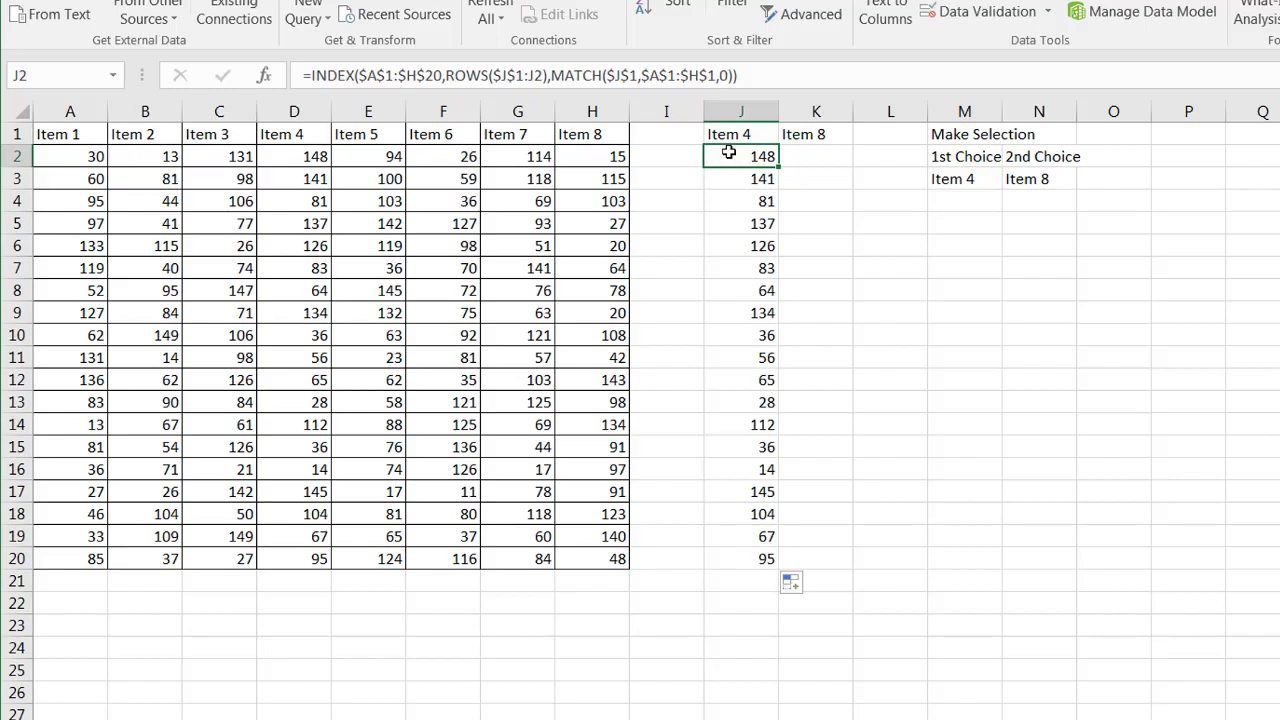
Open Evaluate Formula for J2 and evaluate the ROWS argument to check the row number it supplies
left_click(262, 40)
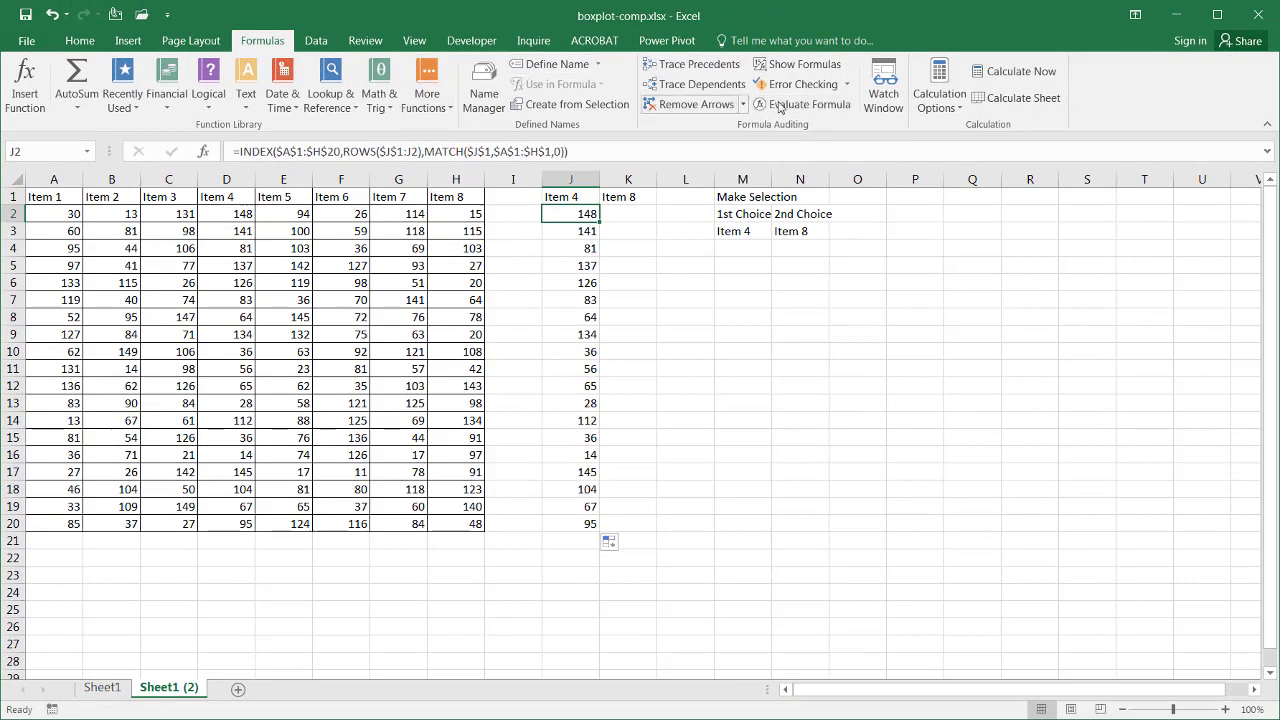
left_click(800, 104)
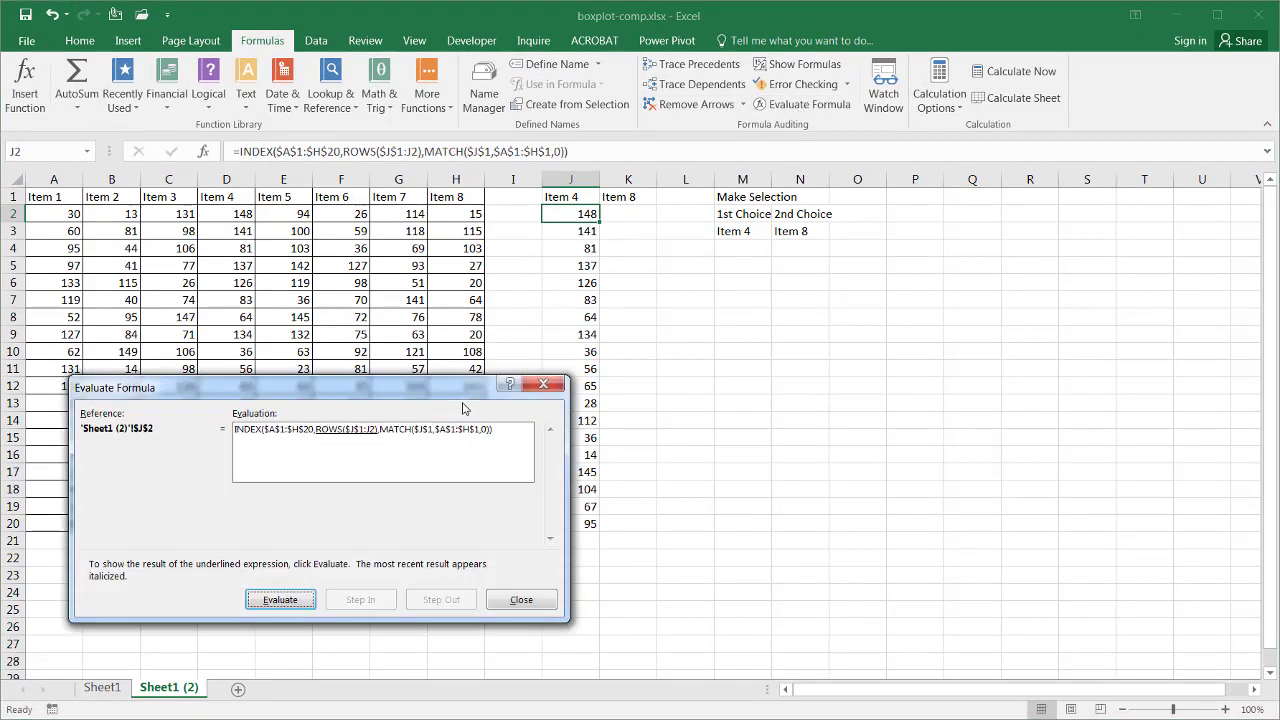
left_click_drag(462, 399, 1043, 314)
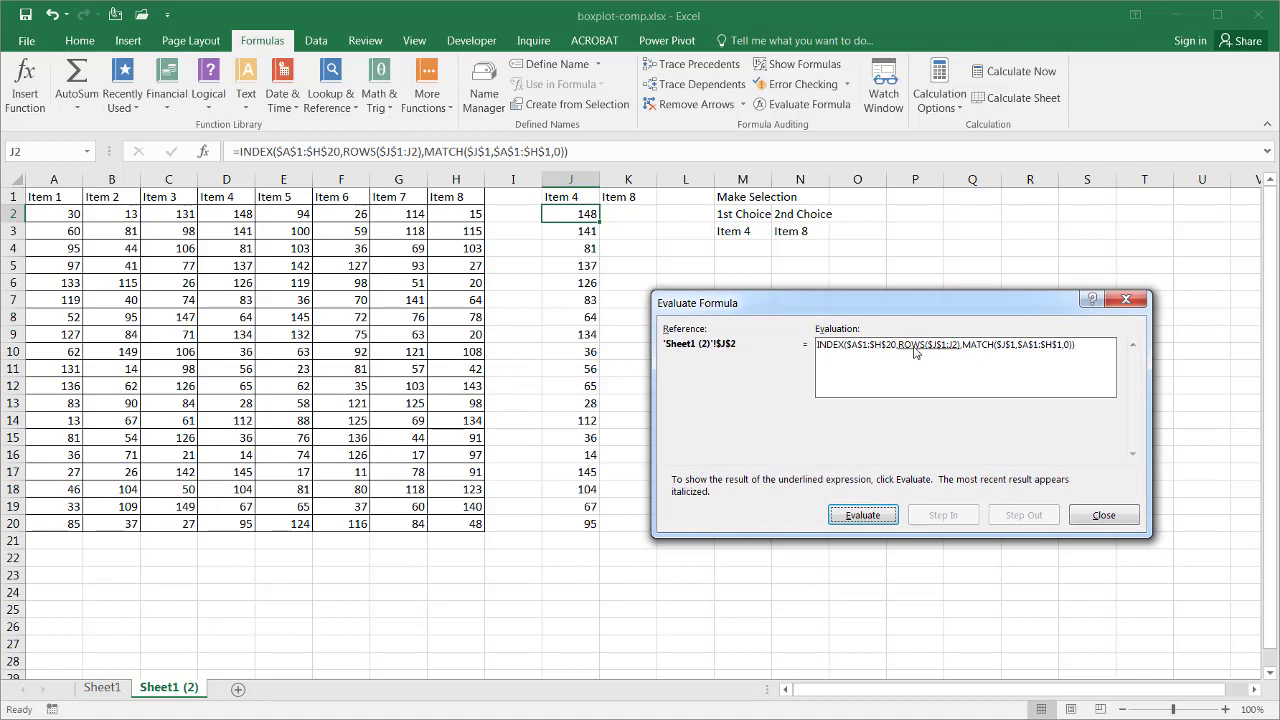
left_click(874, 515)
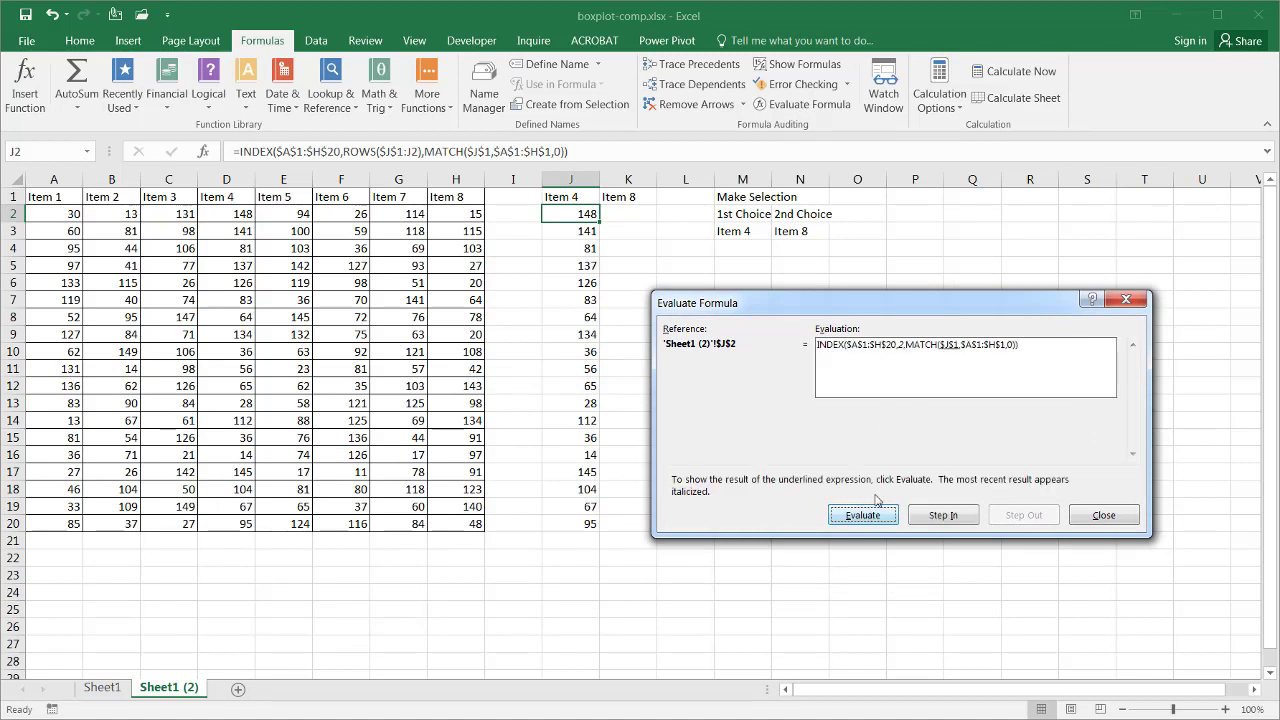
left_click(1114, 516)
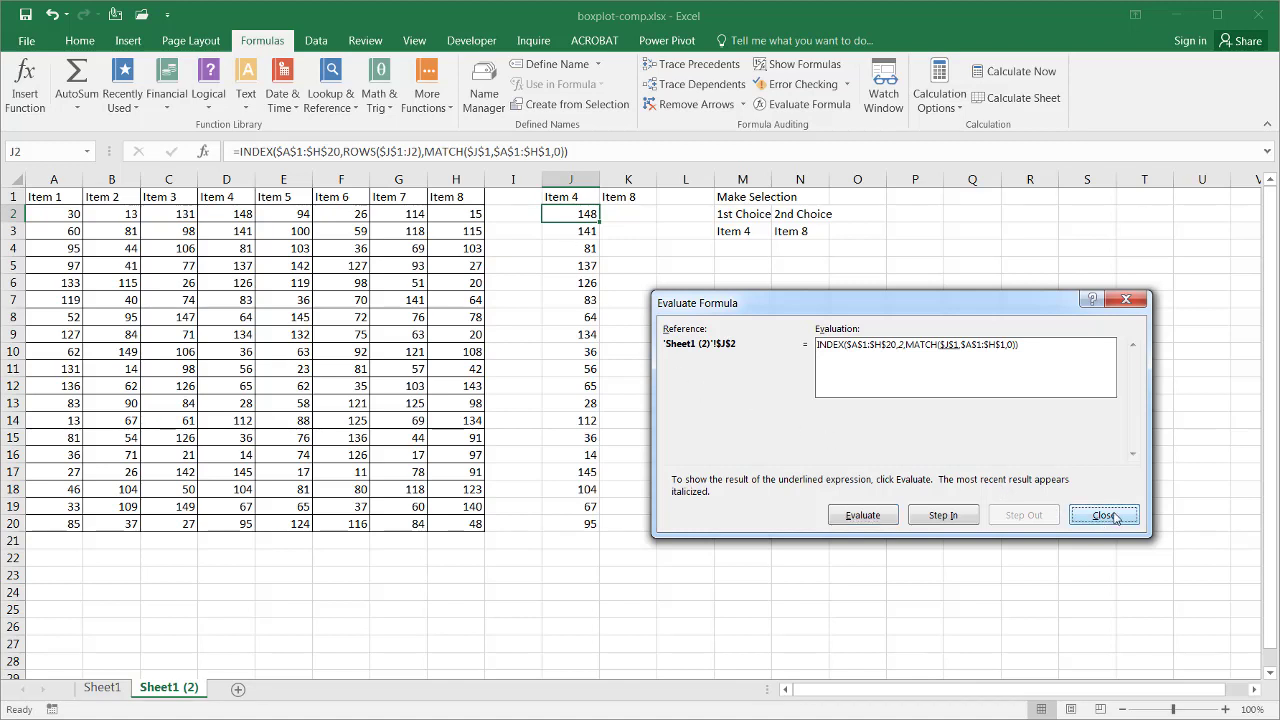
Compare the ROWS ranges in J2 and J3, and evaluate the J3 formula stage by stage through to its final result
left_click(573, 234)
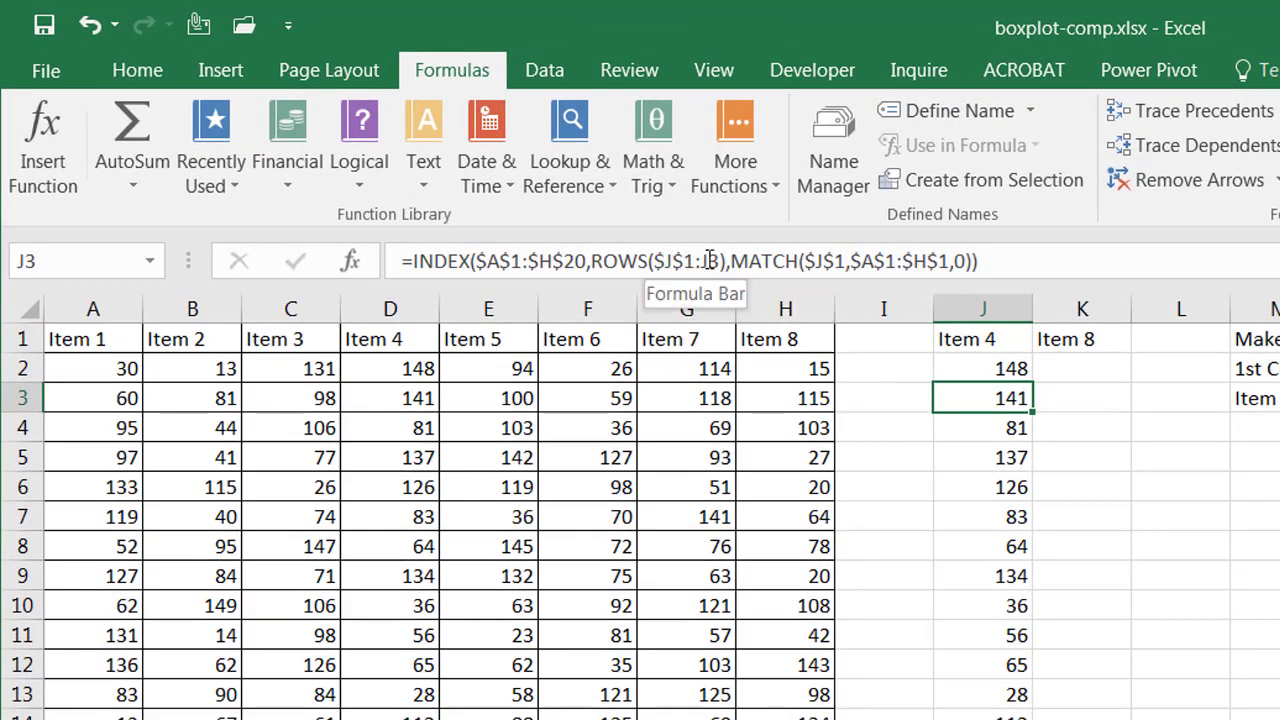
left_click(974, 364)
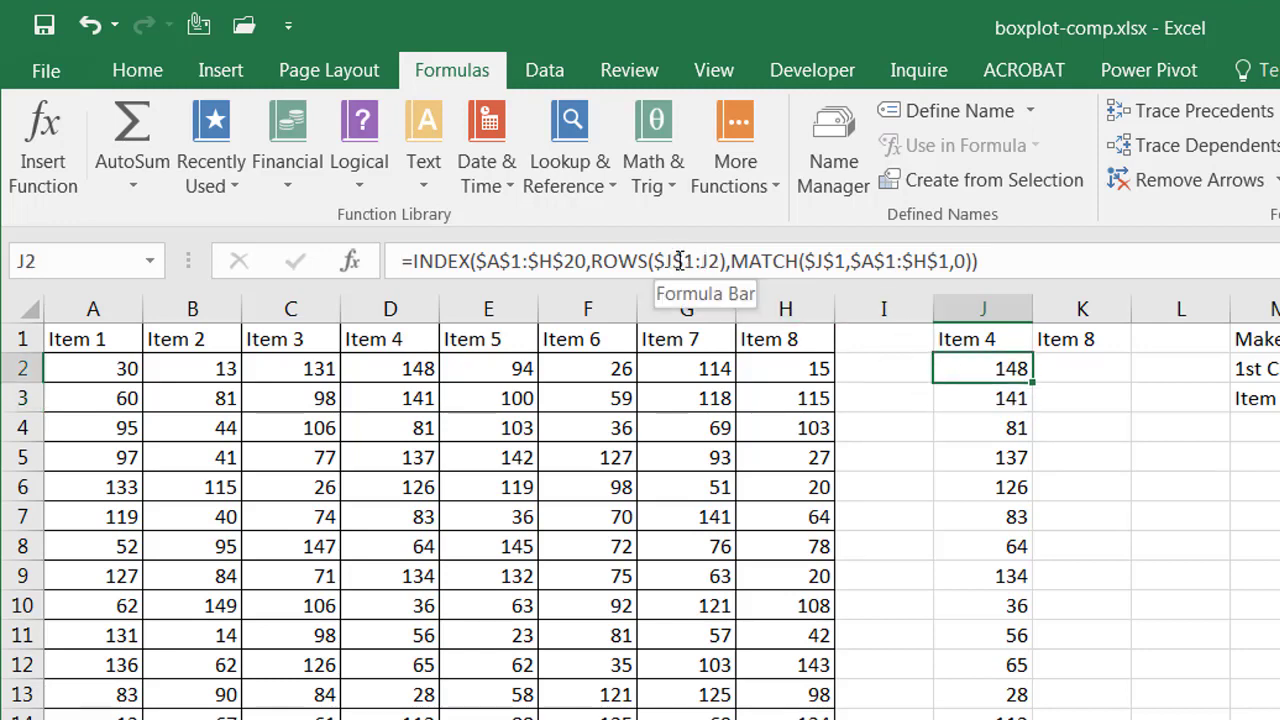
left_click(998, 399)
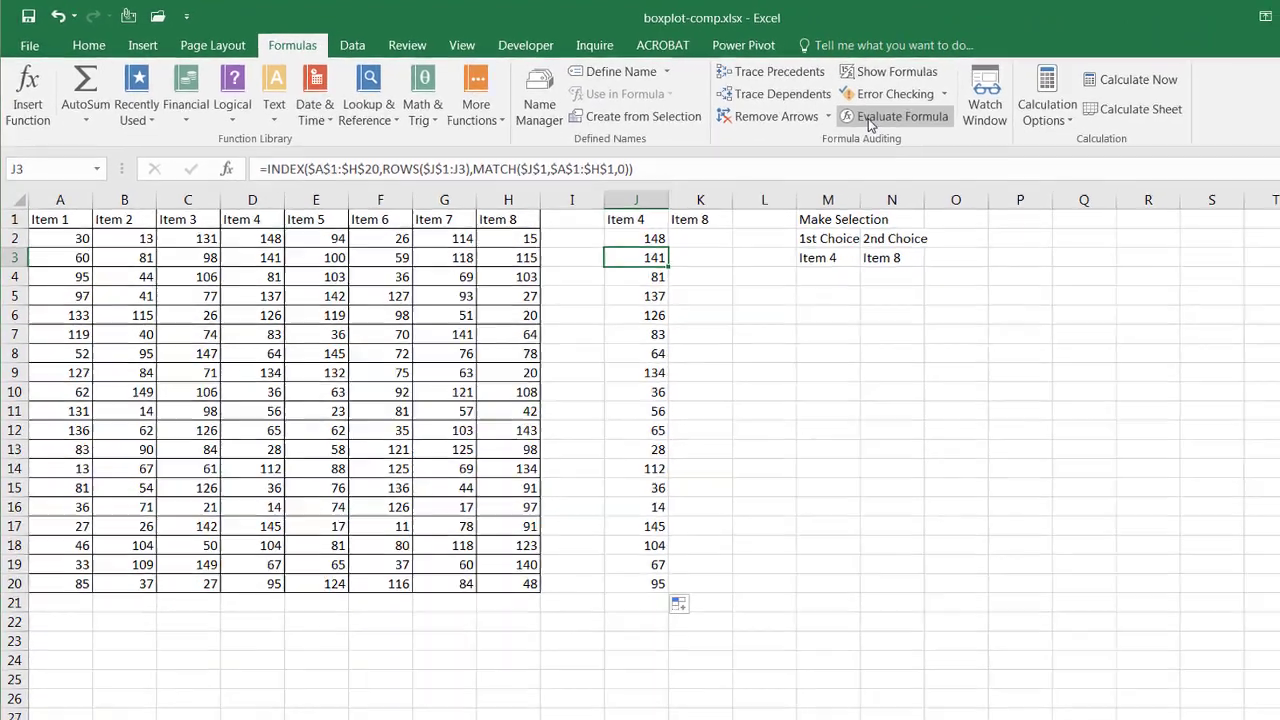
left_click(868, 118)
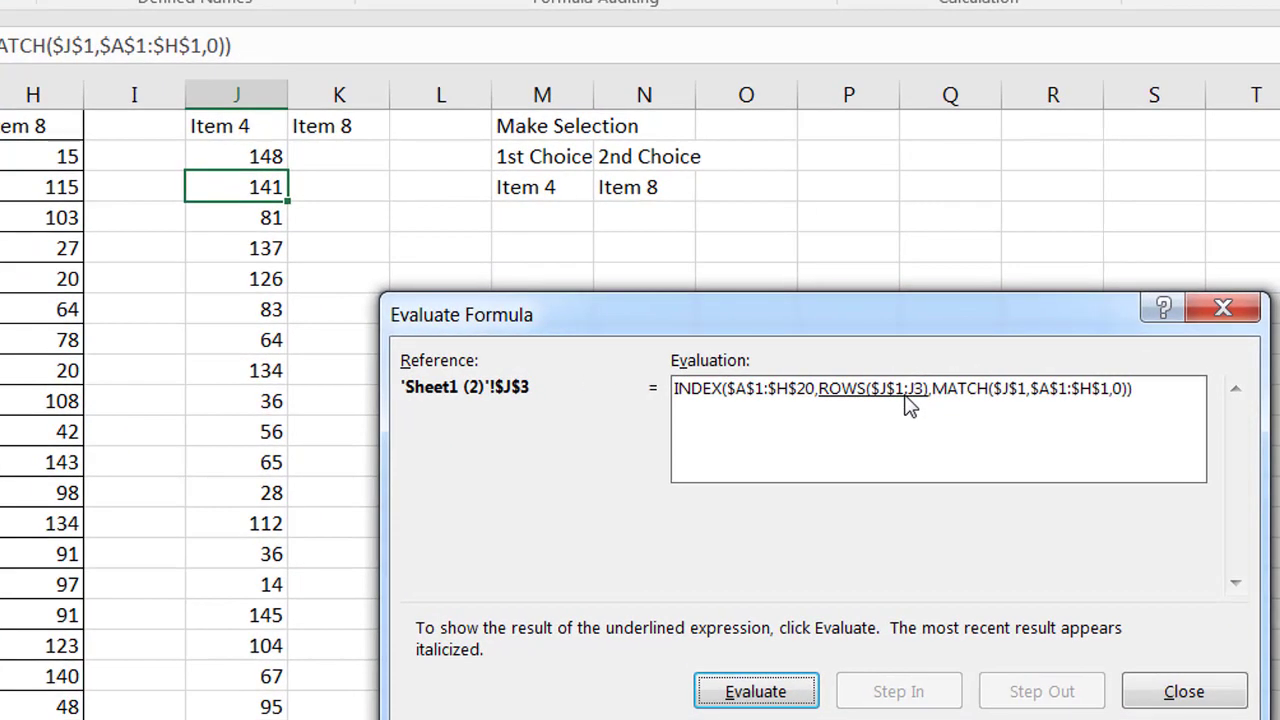
left_click(771, 690)
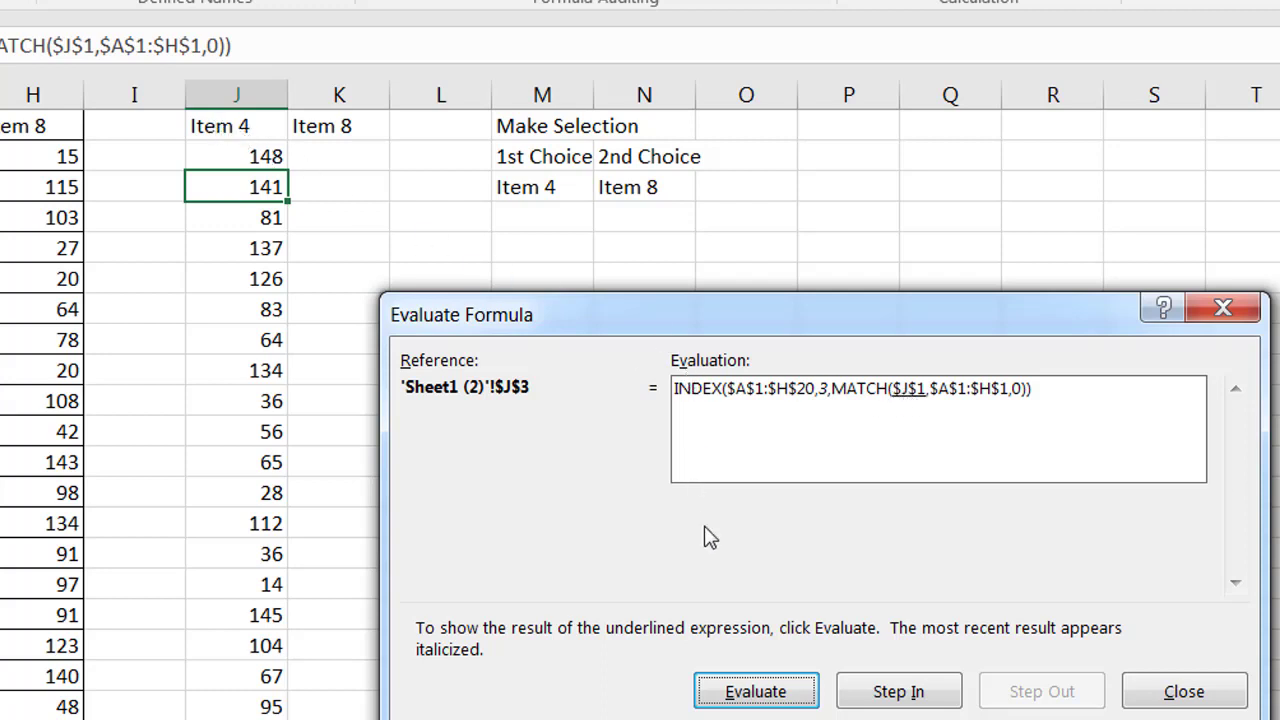
left_click(778, 697)
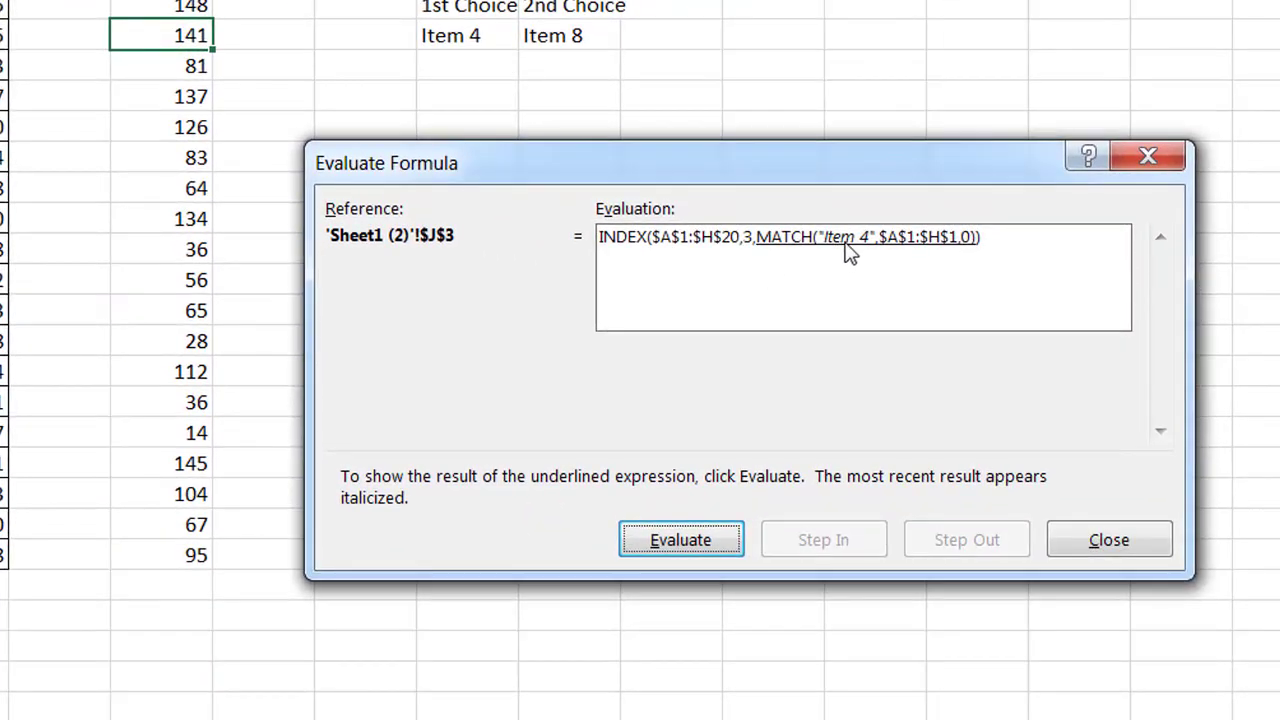
left_click(694, 548)
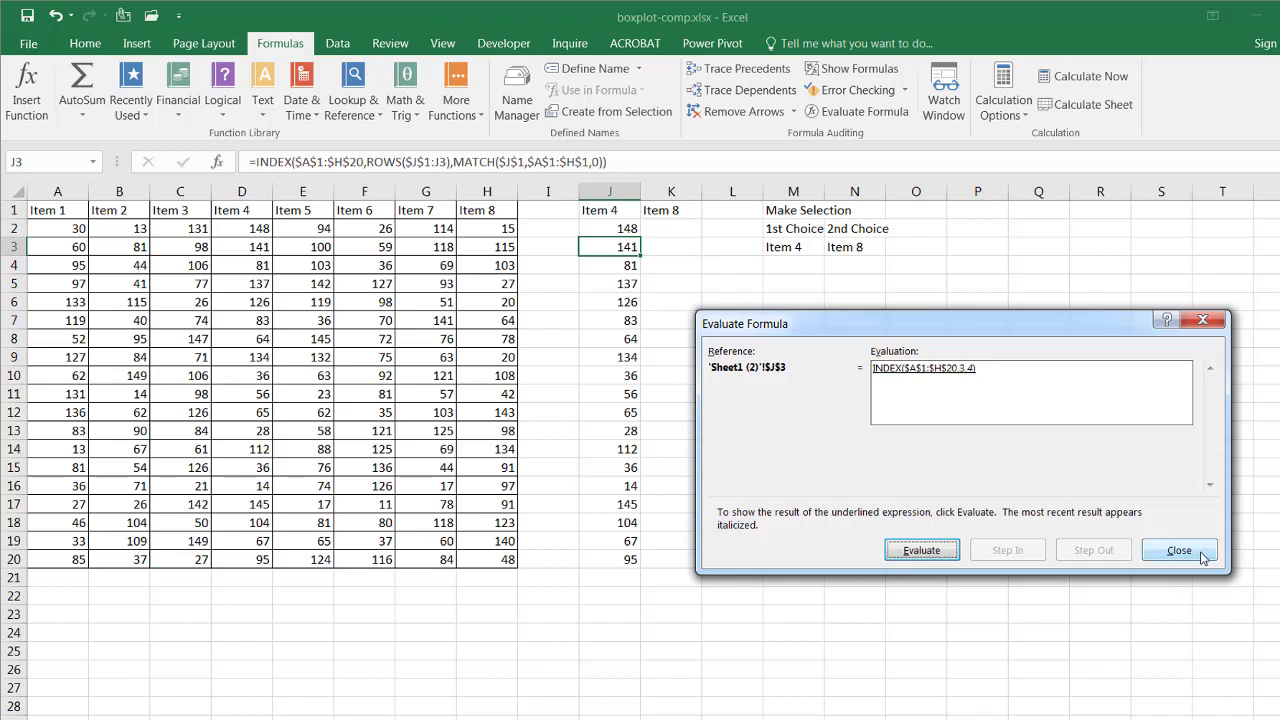
left_click(940, 549)
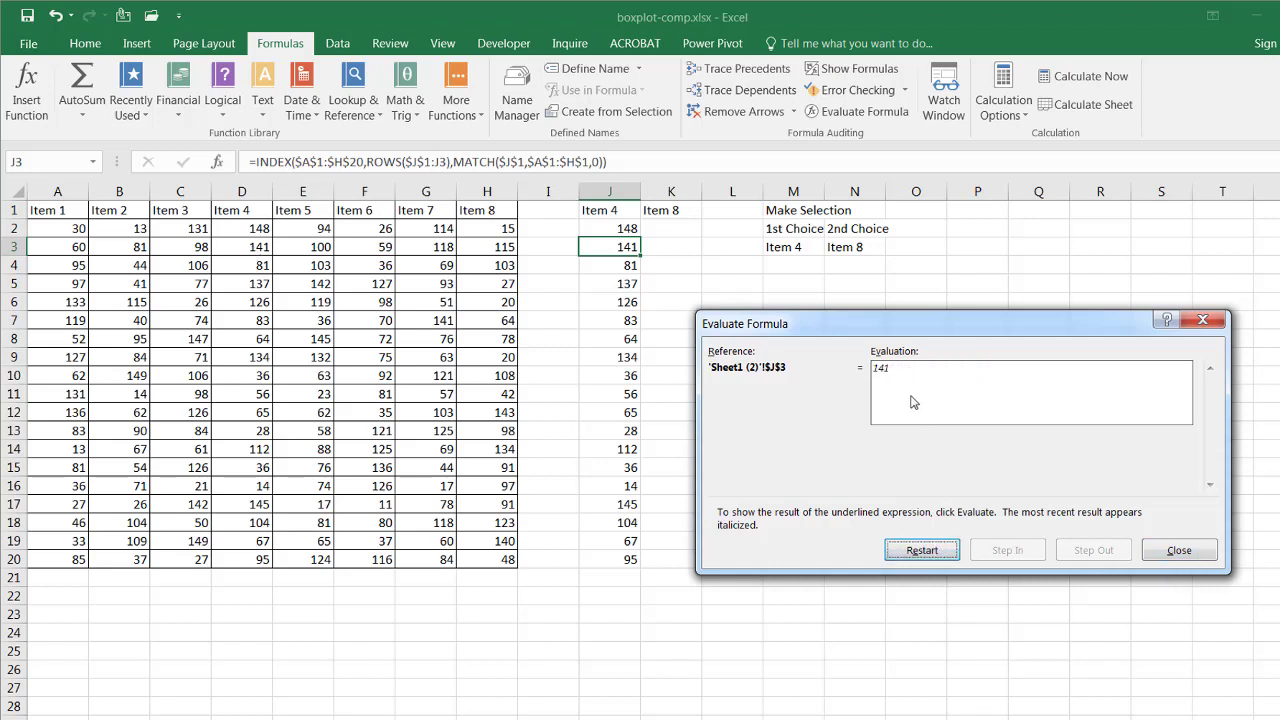
left_click(1179, 550)
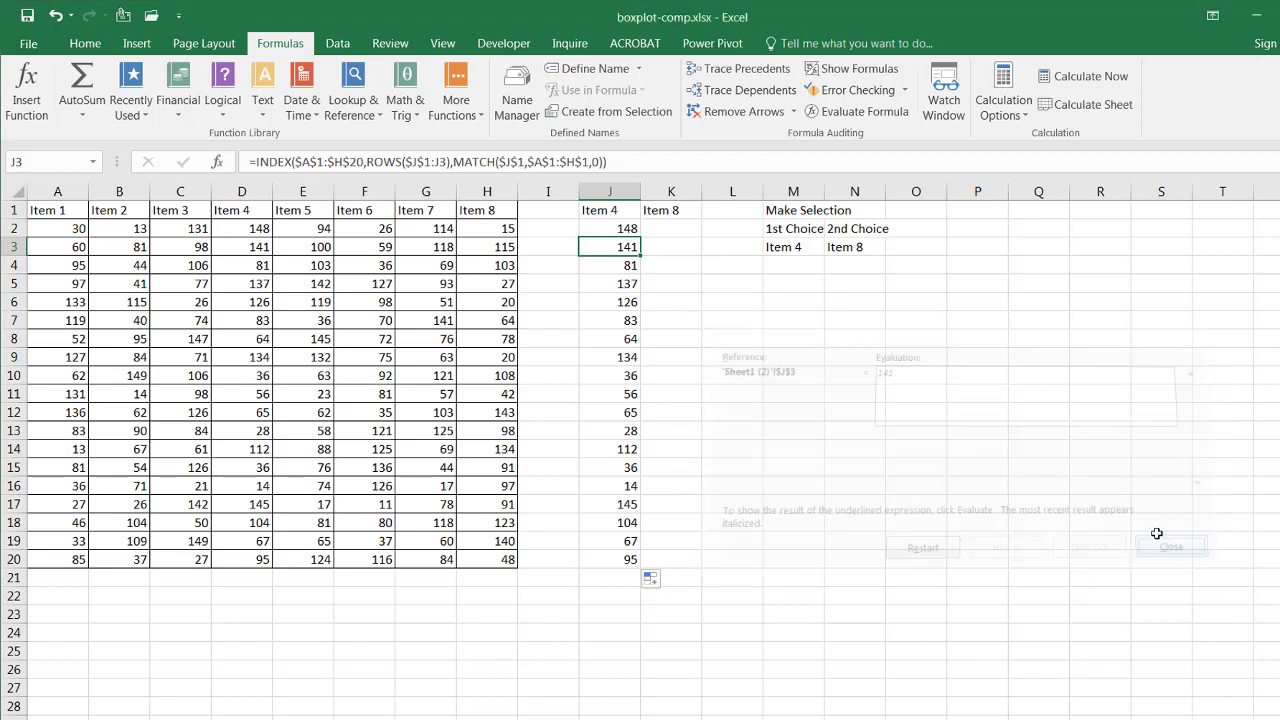
Fill the J2:J20 formulas across into column K and change the start of K2's ROWS range to $K$1
left_click_drag(630, 230, 695, 572)
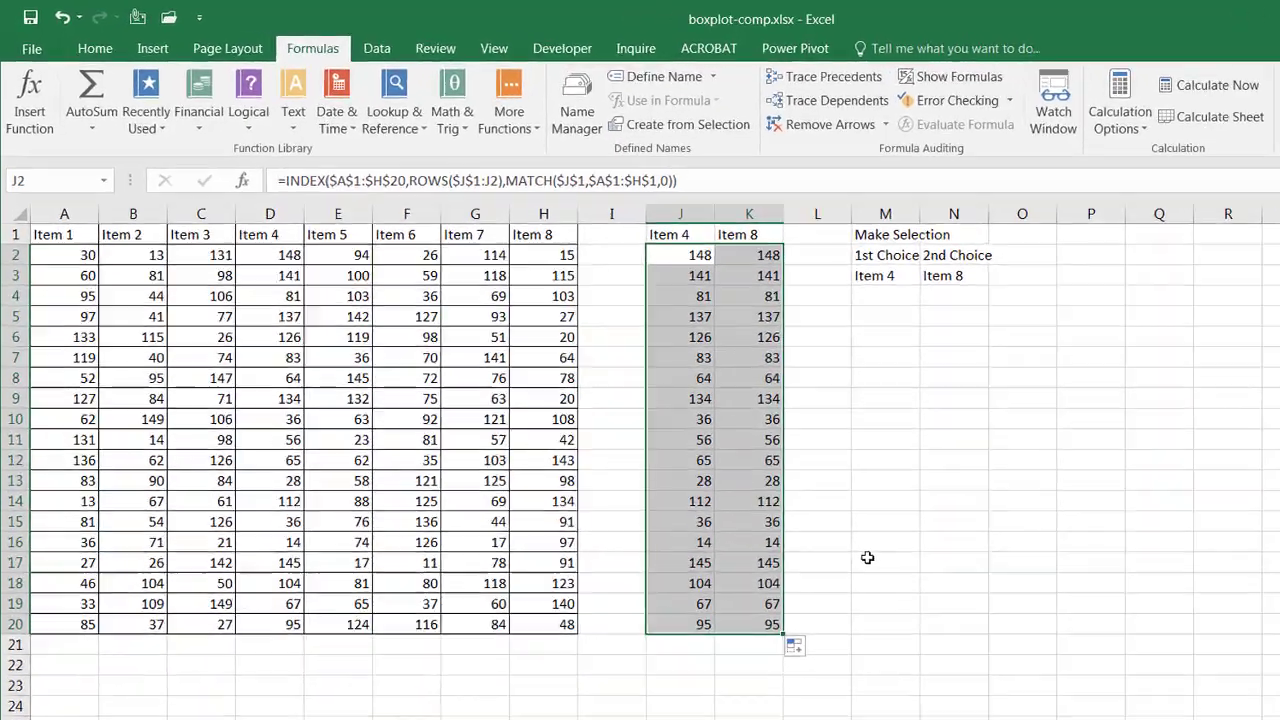
key("Right")
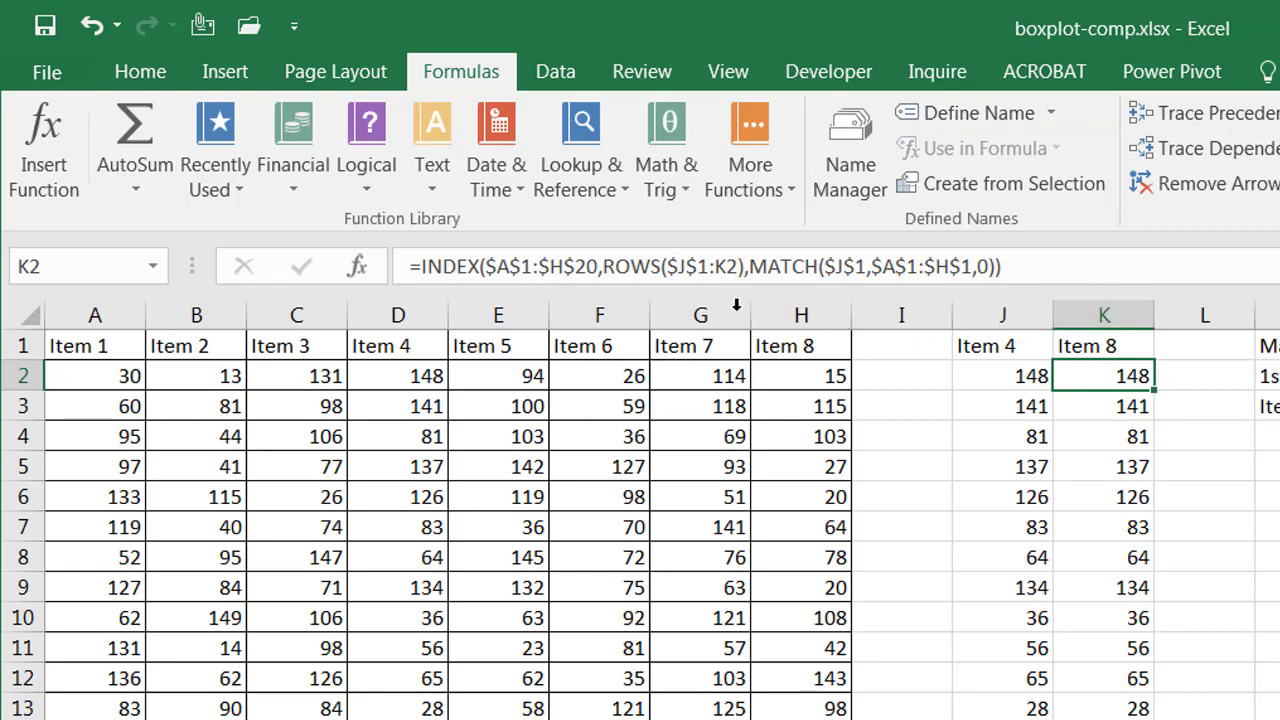
left_click(688, 266)
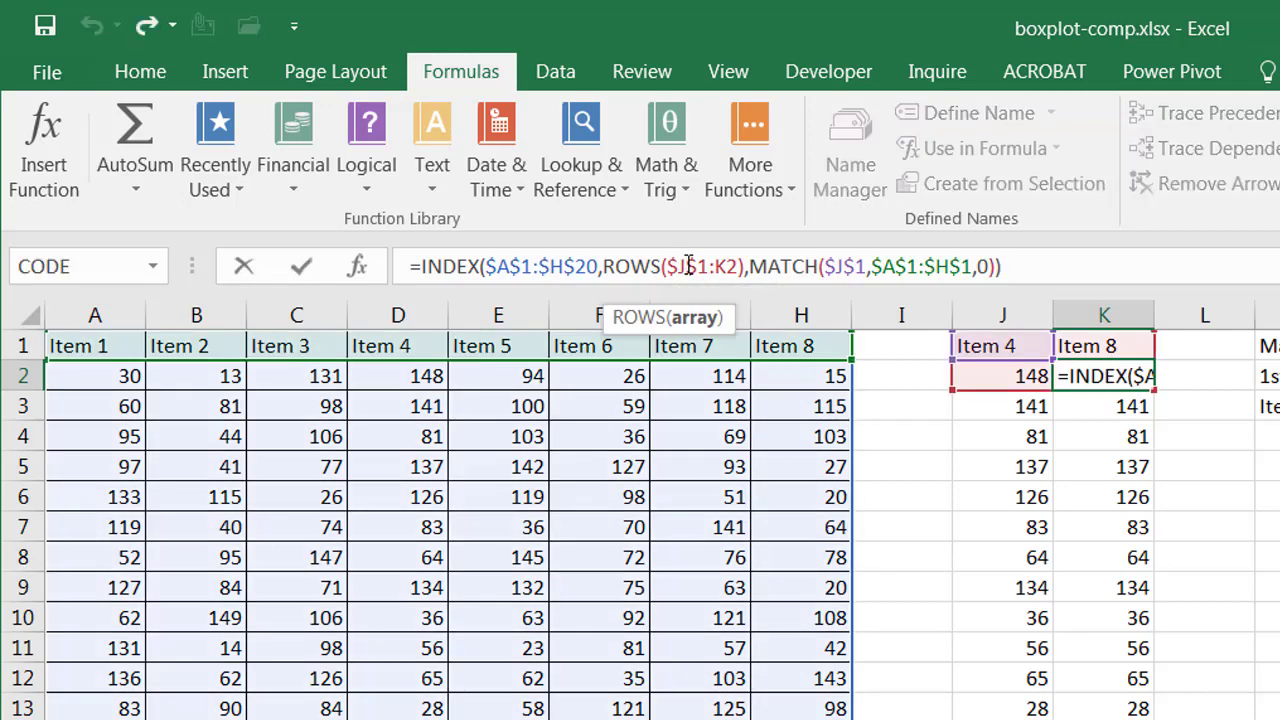
key("BackSpace")
type("k")
Change the MATCH lookup value in the K2 formula to $K$1 and enter the formula
left_click(838, 266)
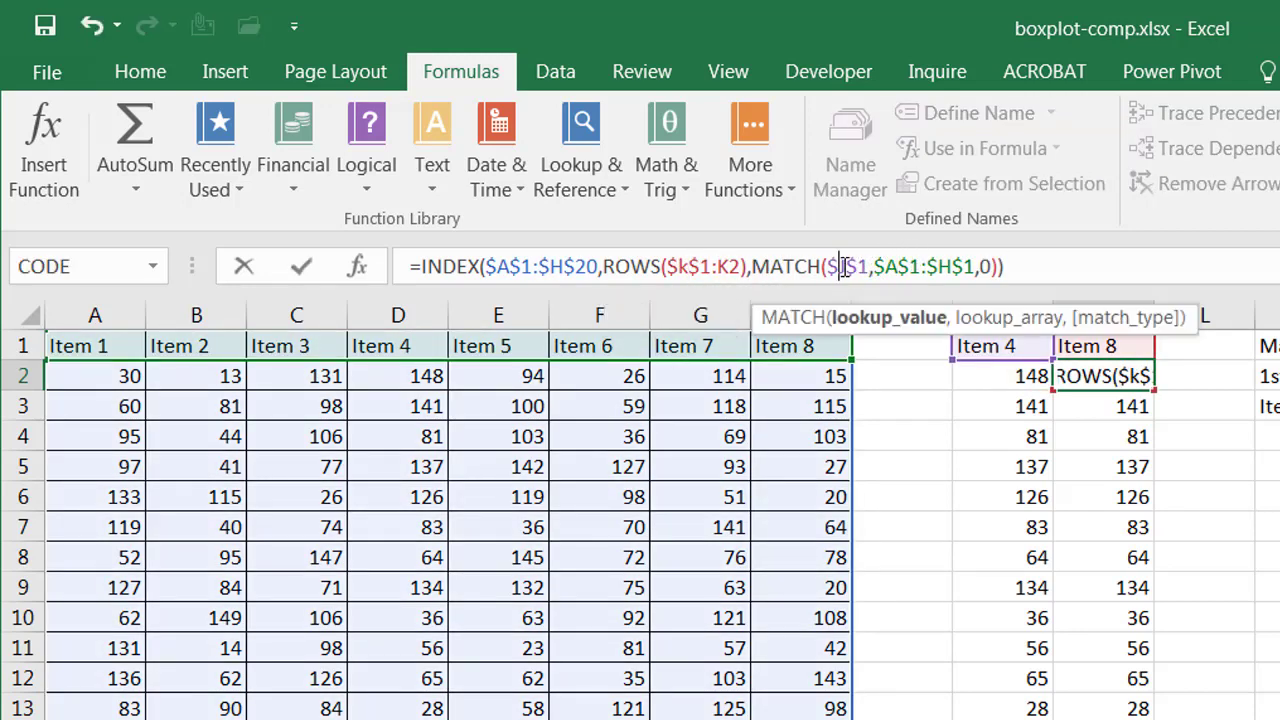
key("BackSpace")
type("k")
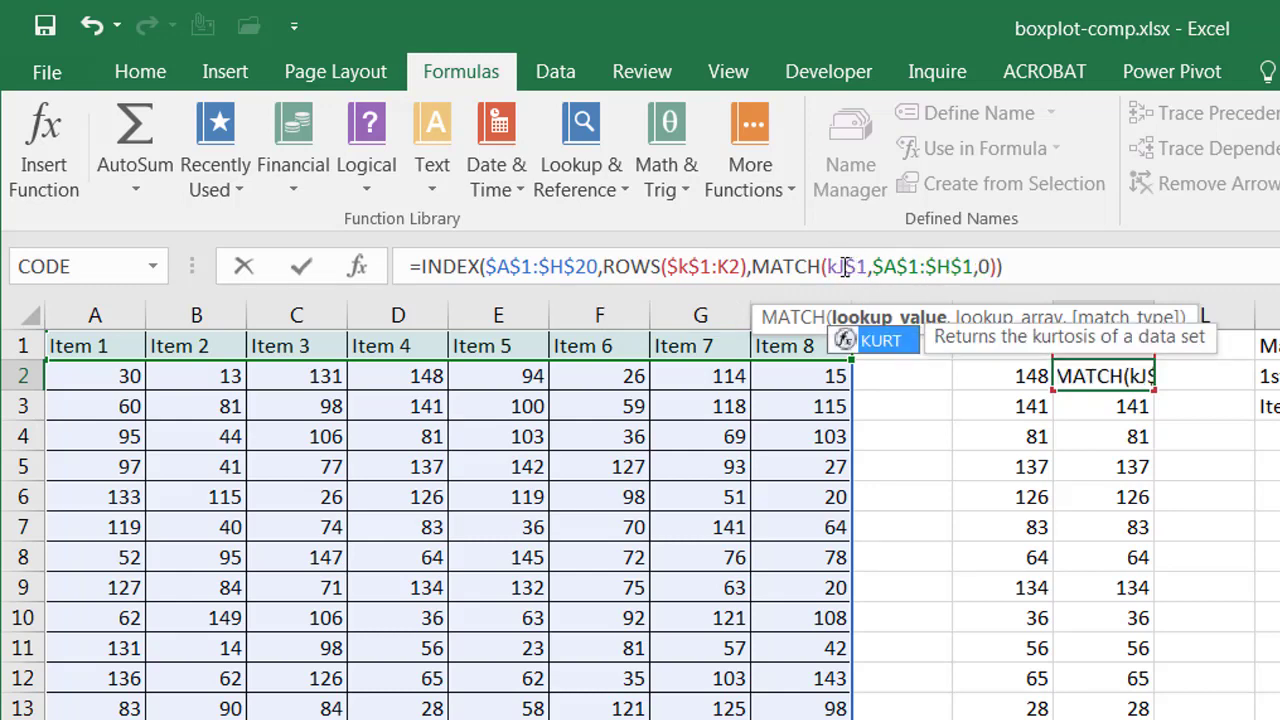
key("ctrl+z")
left_click(848, 265)
key("BackSpace")
type("k")
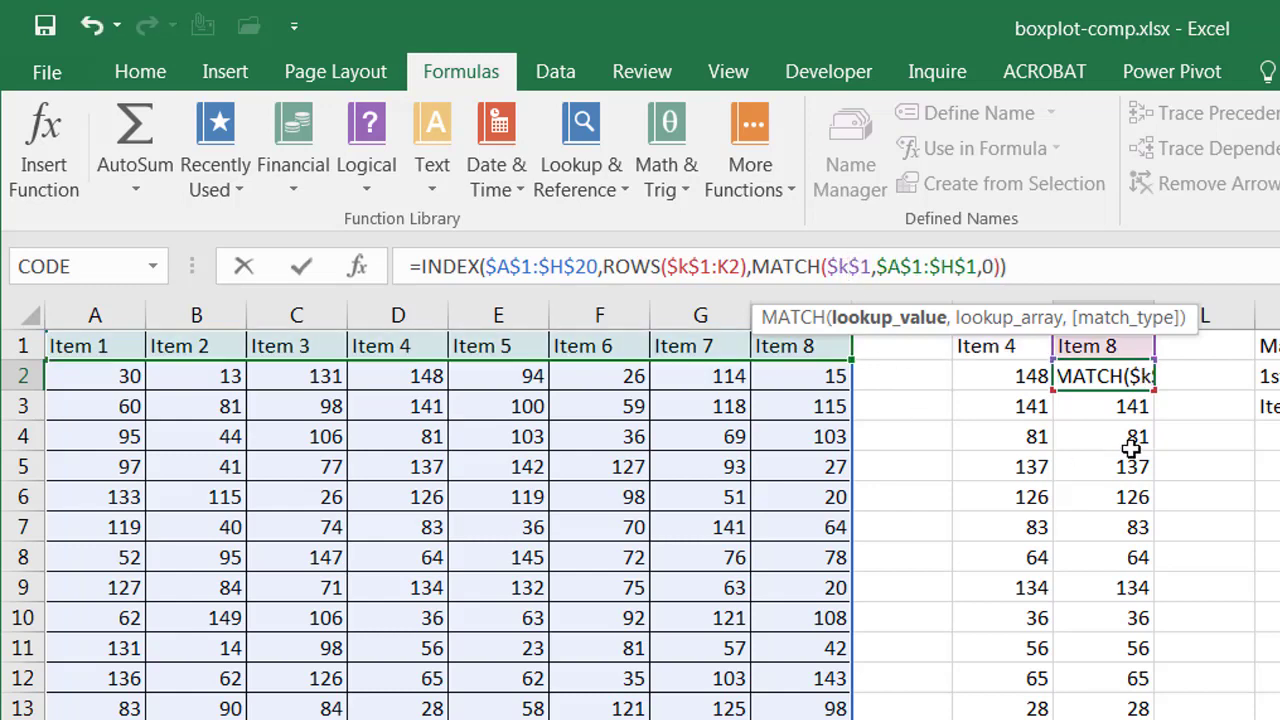
key("Return")
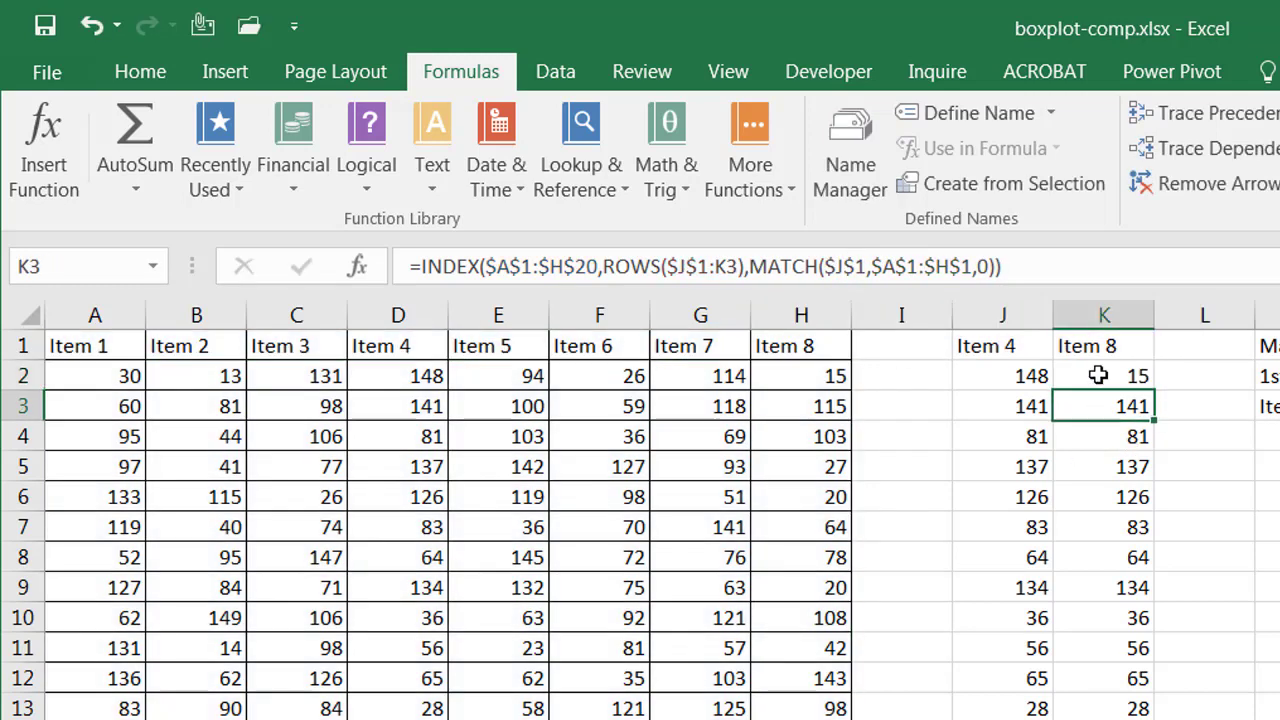
Fill the corrected K2 formula down through the Item 8 column
left_click(1140, 374)
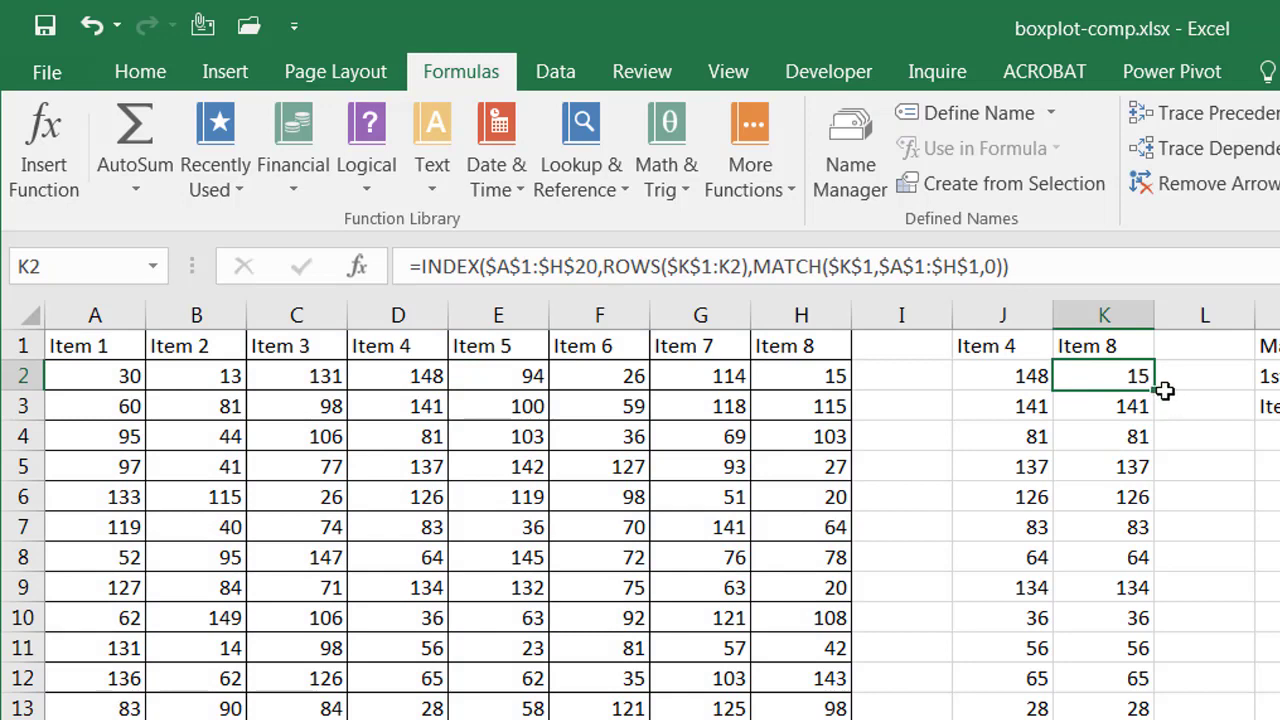
double_click(1153, 390)
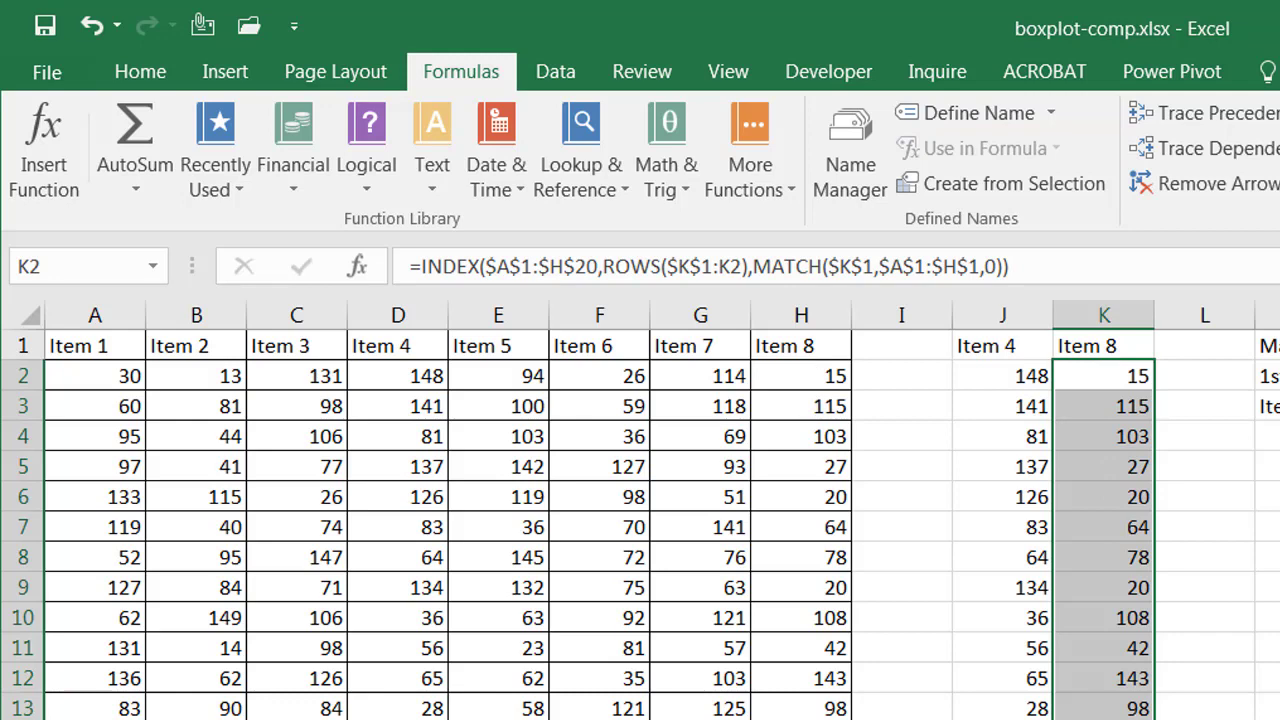
left_click(1275, 715)
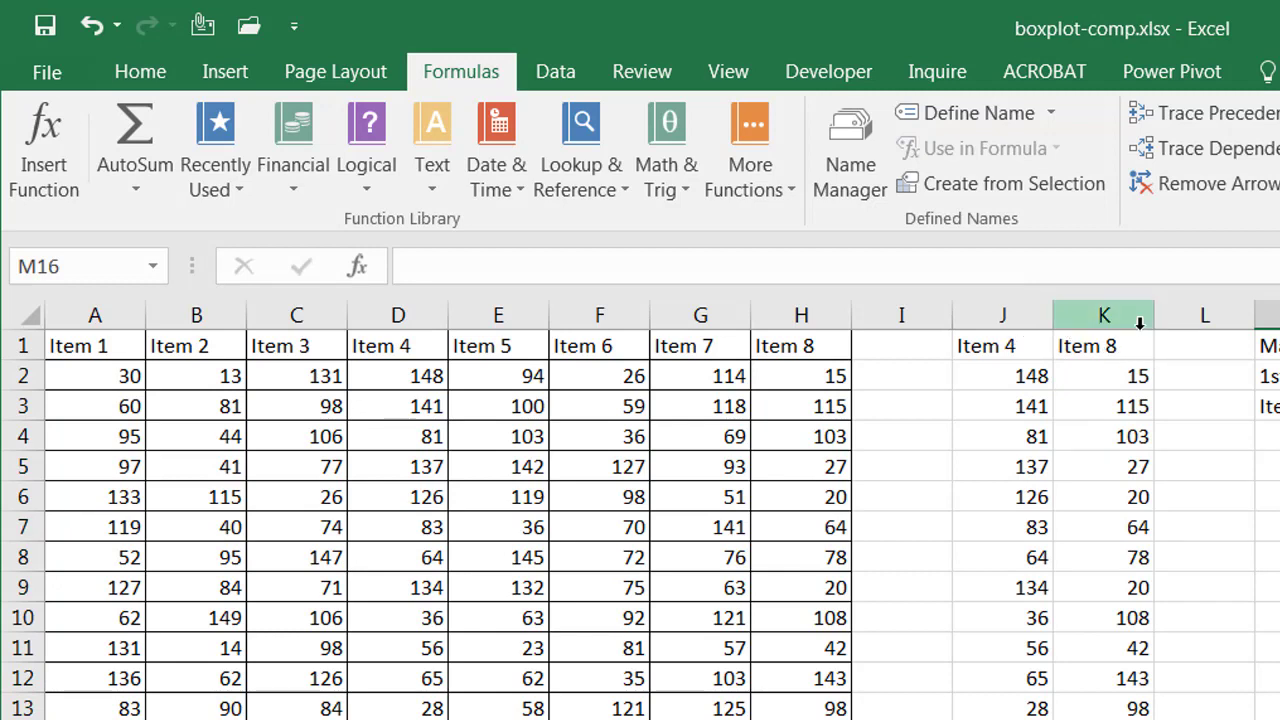
Compare the K2 and J2 formulas, and clear all formulas below the Item 8 header in column K
left_click(1117, 377)
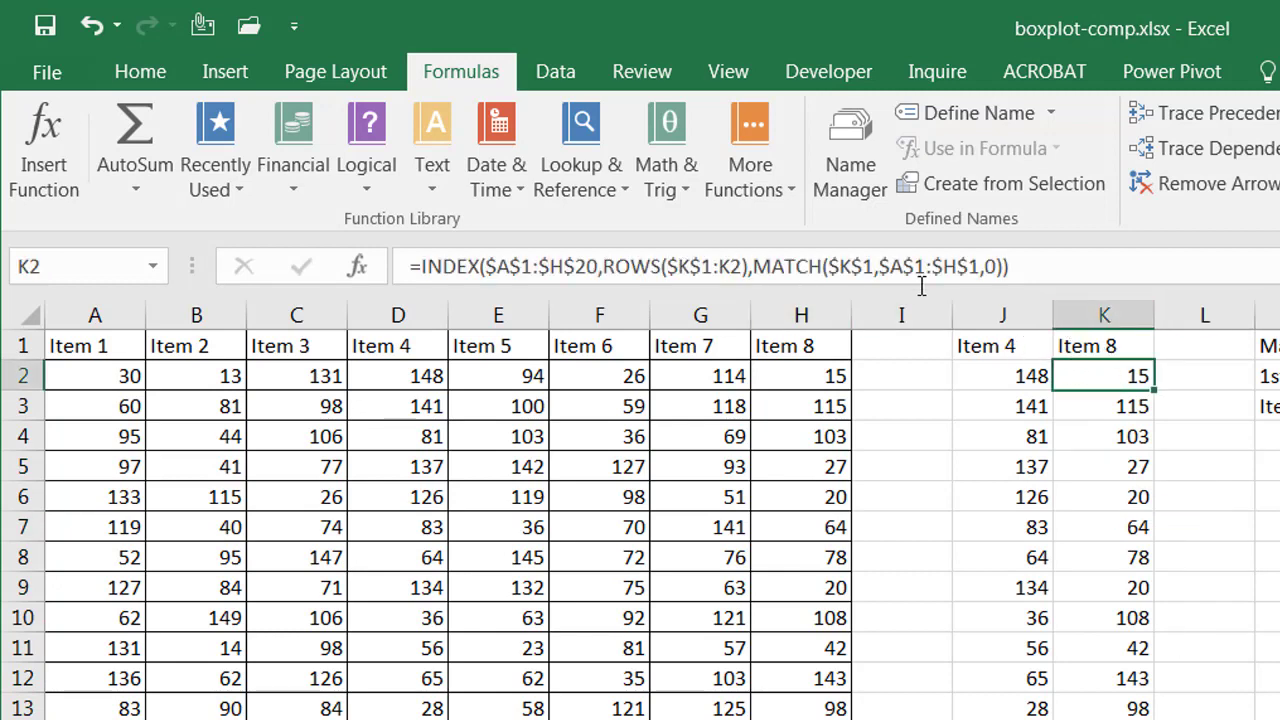
left_click(1012, 388)
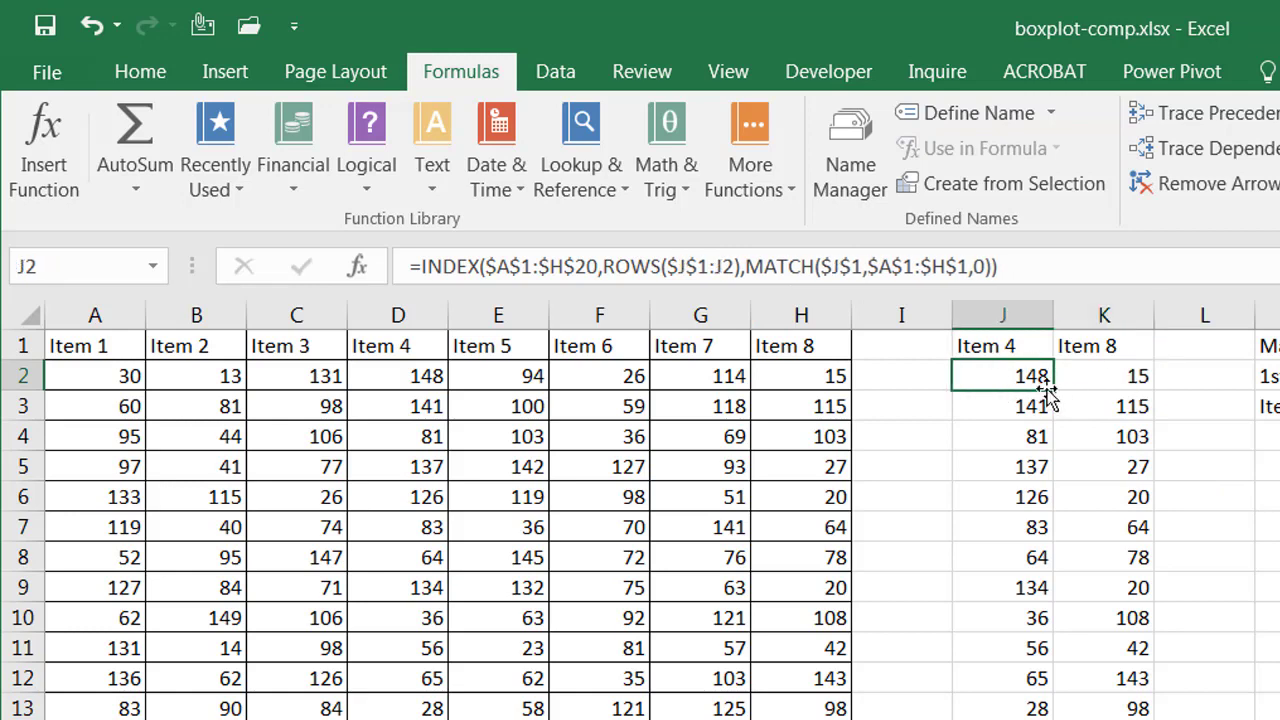
left_click(1099, 377)
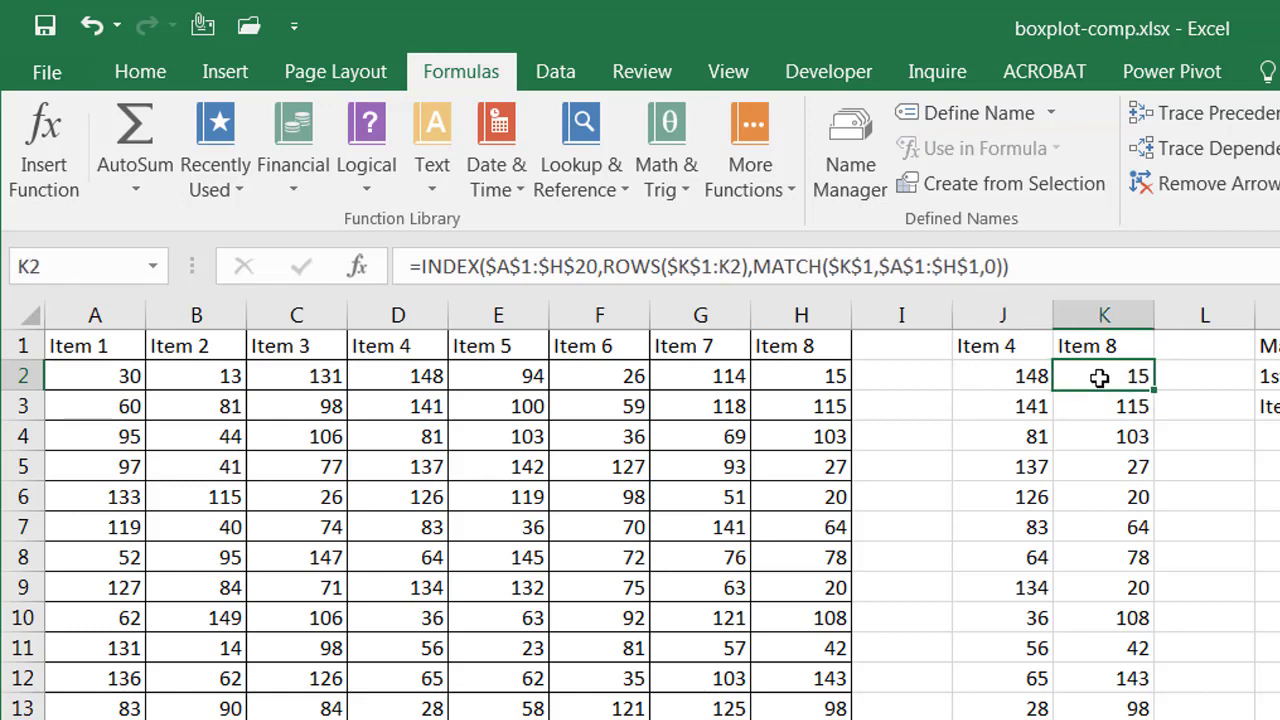
left_click_drag(1099, 377, 1100, 719)
key("Delete")
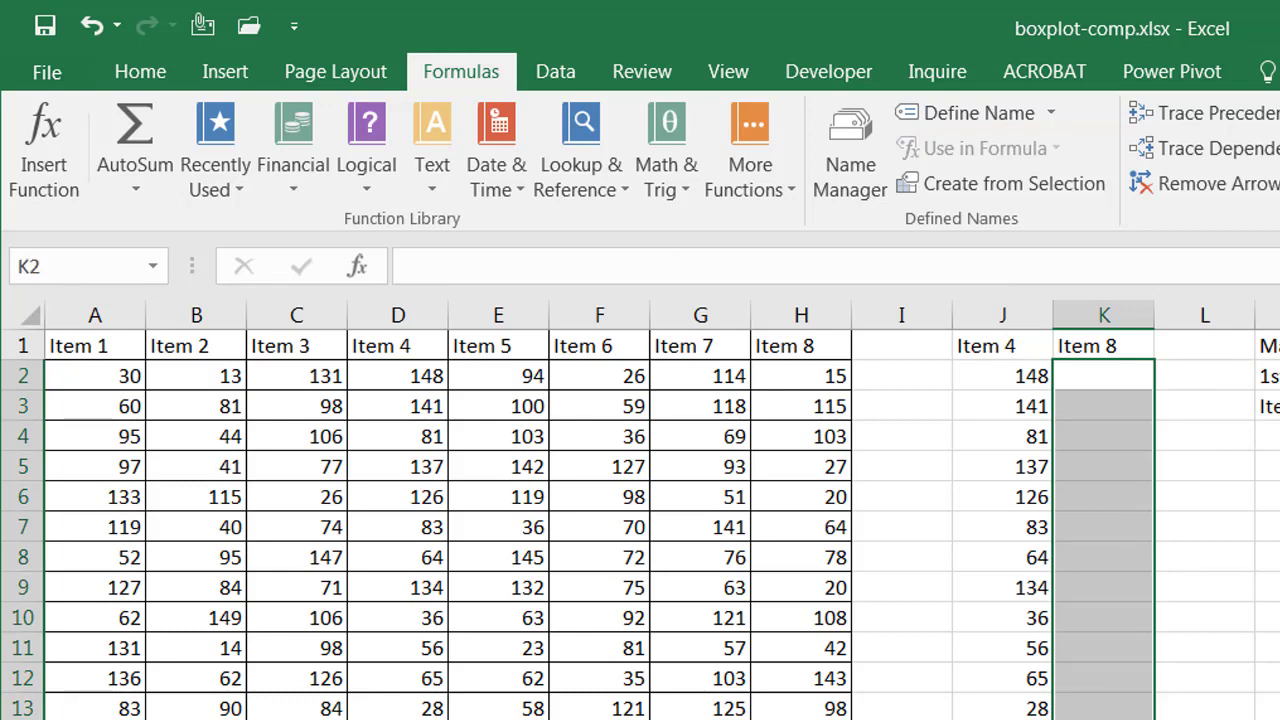
left_click(1270, 719)
Change $J$1 to J$1 in both the ROWS and MATCH arguments of J2 and fill the formula down and across to K20
left_click(1040, 375)
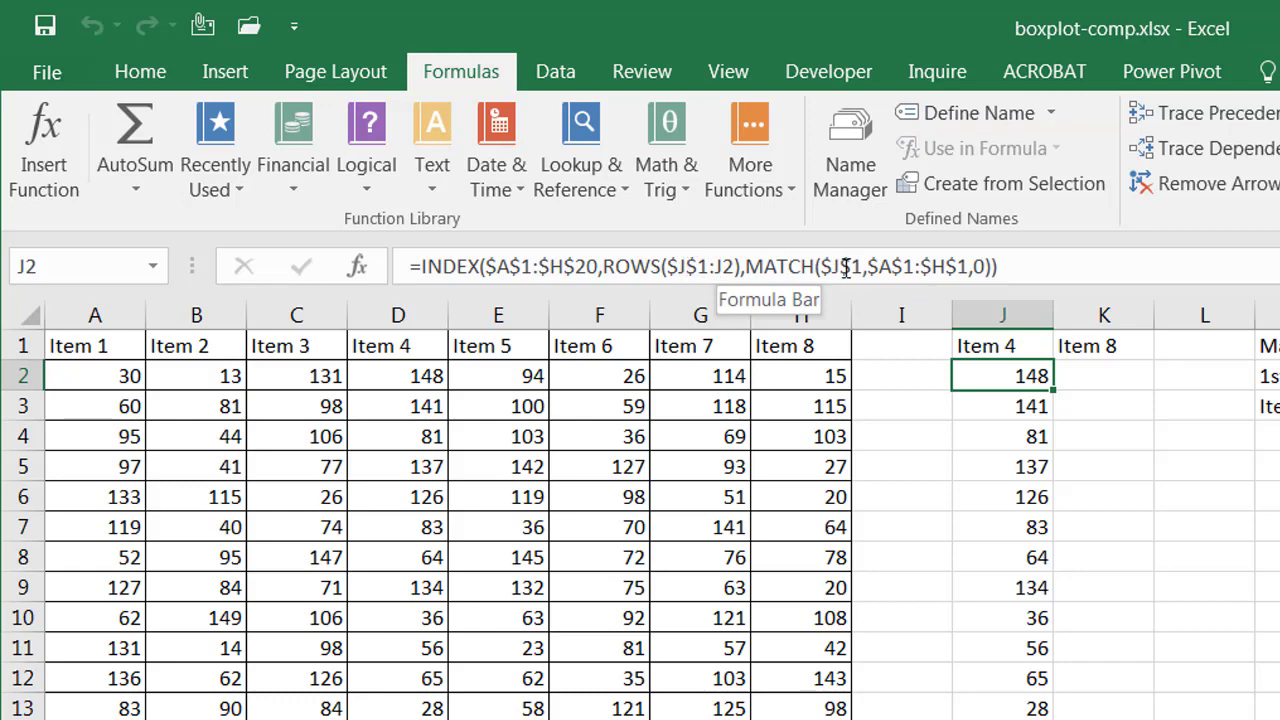
left_click(679, 268)
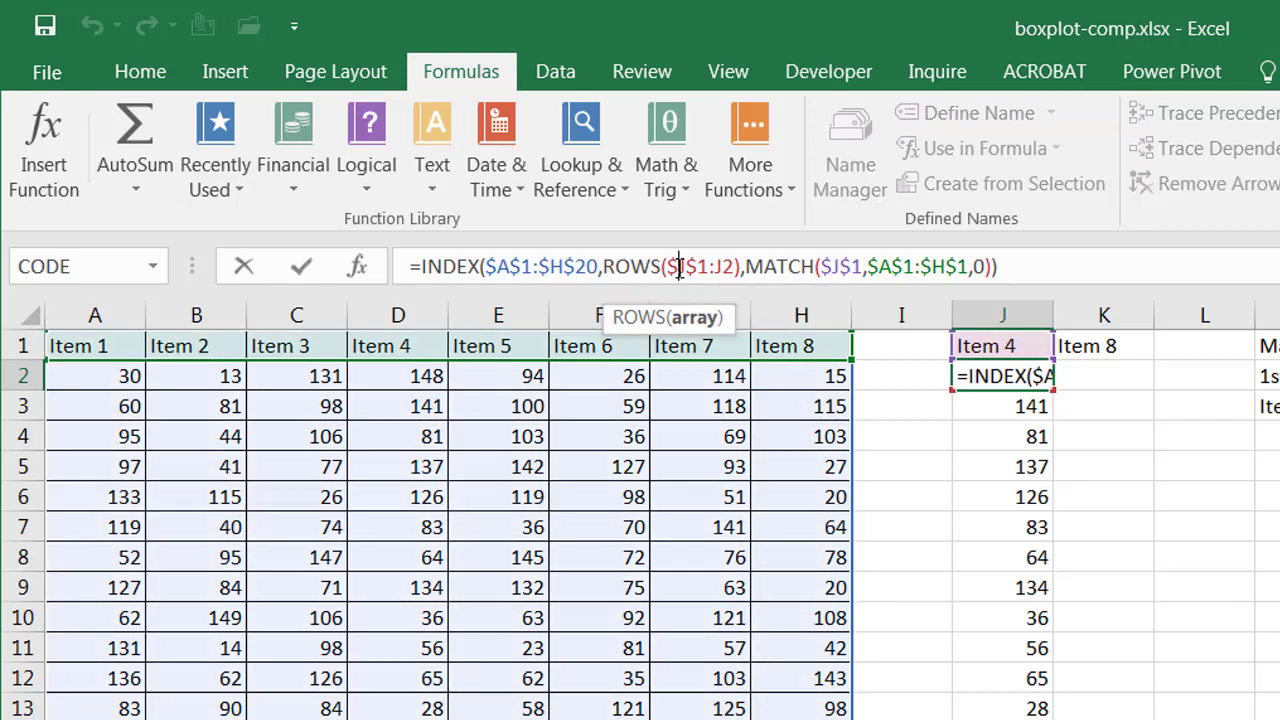
key("BackSpace")
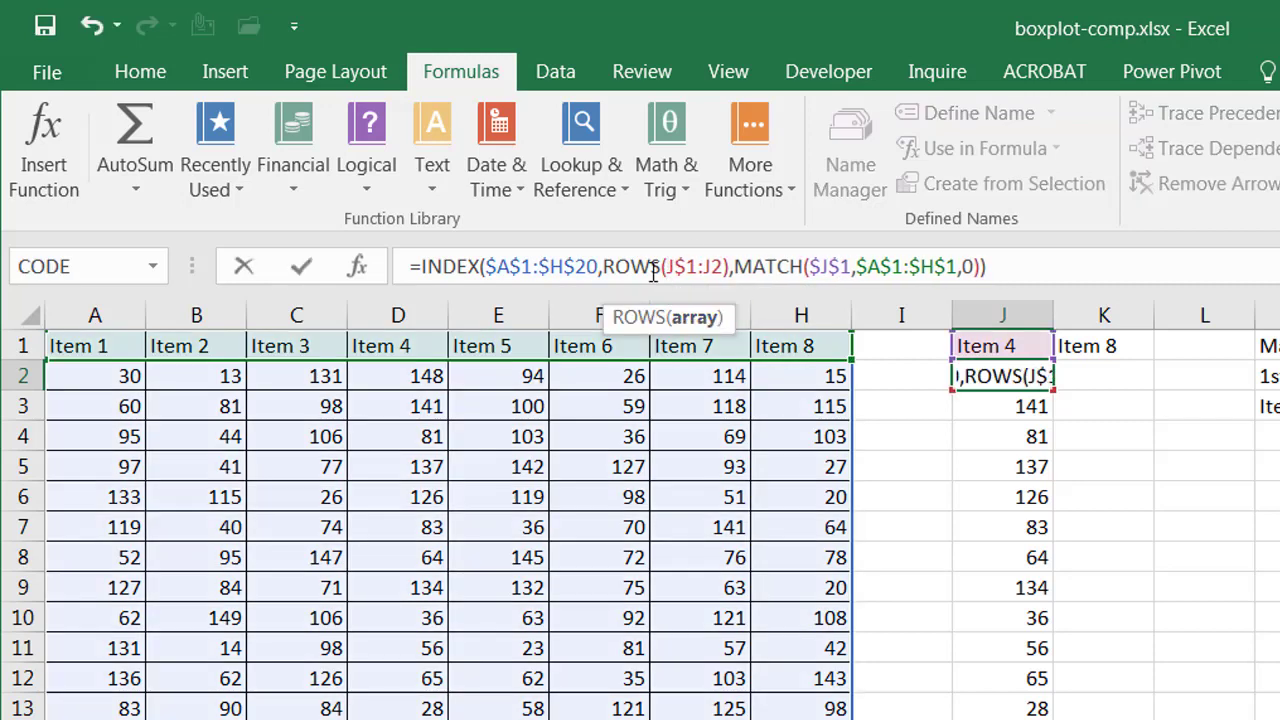
left_click(820, 266)
key("BackSpace")
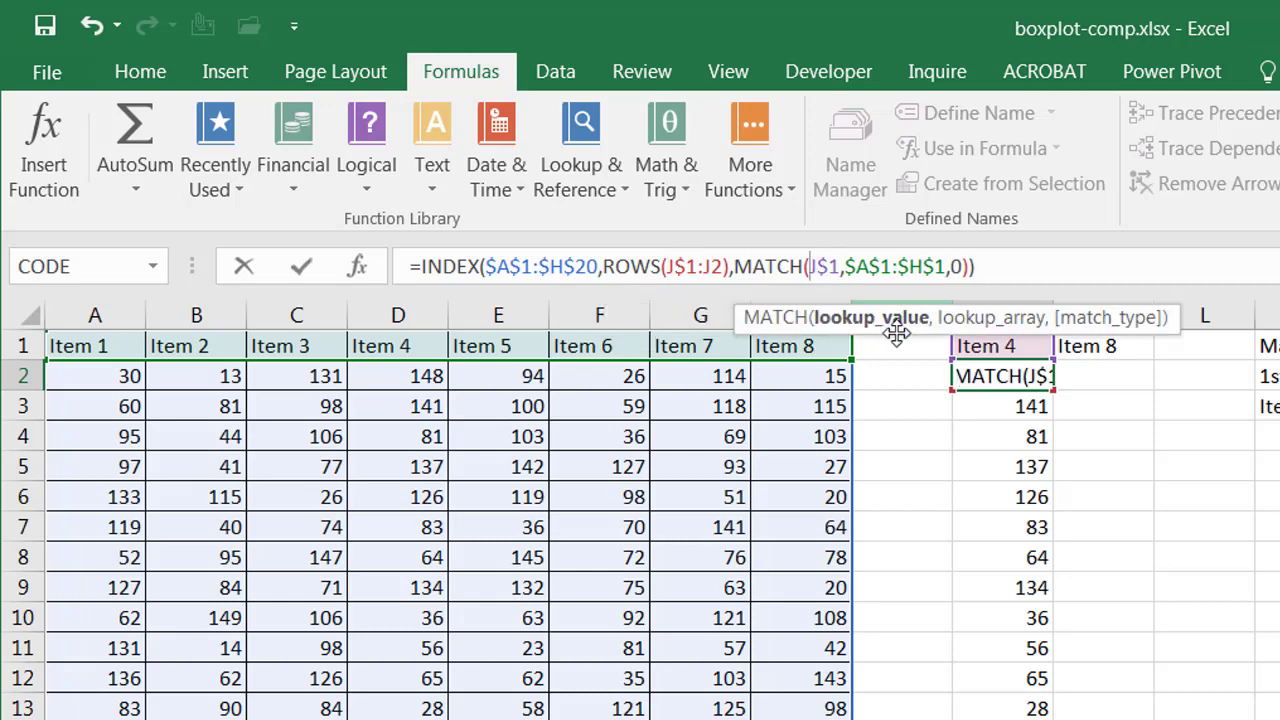
key("ctrl+Return")
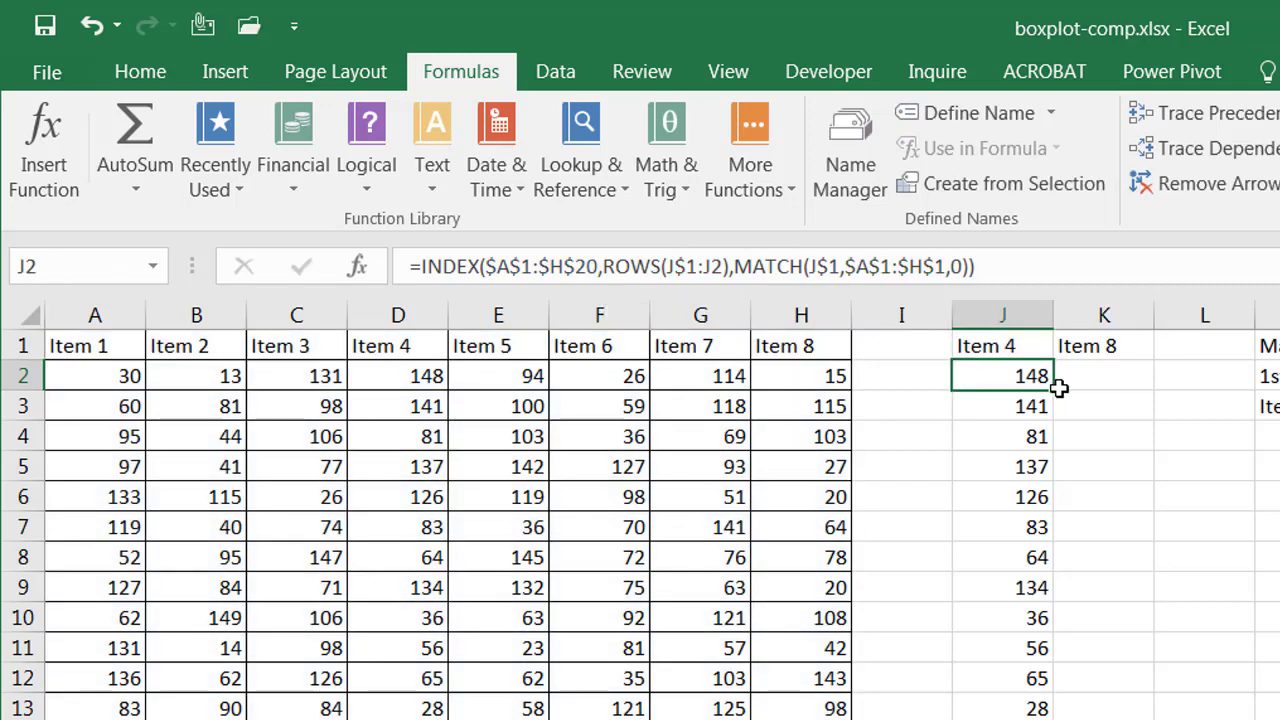
double_click(1054, 392)
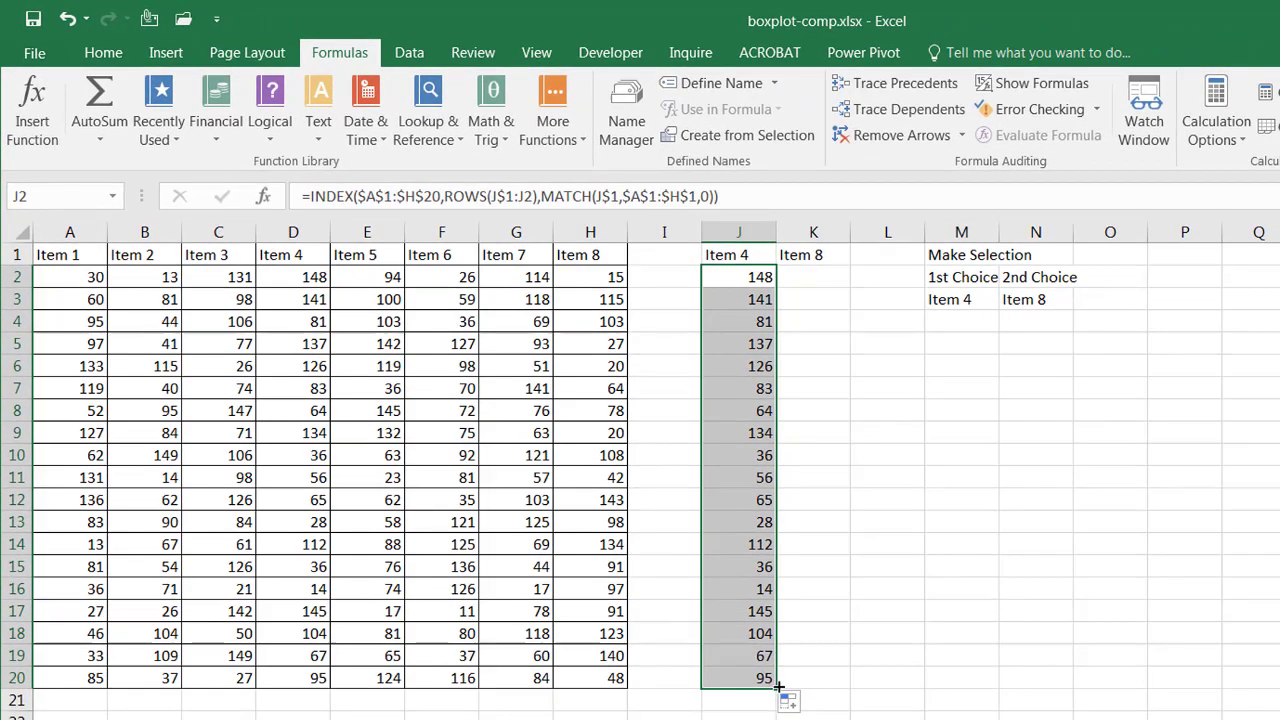
left_click_drag(776, 688, 835, 686)
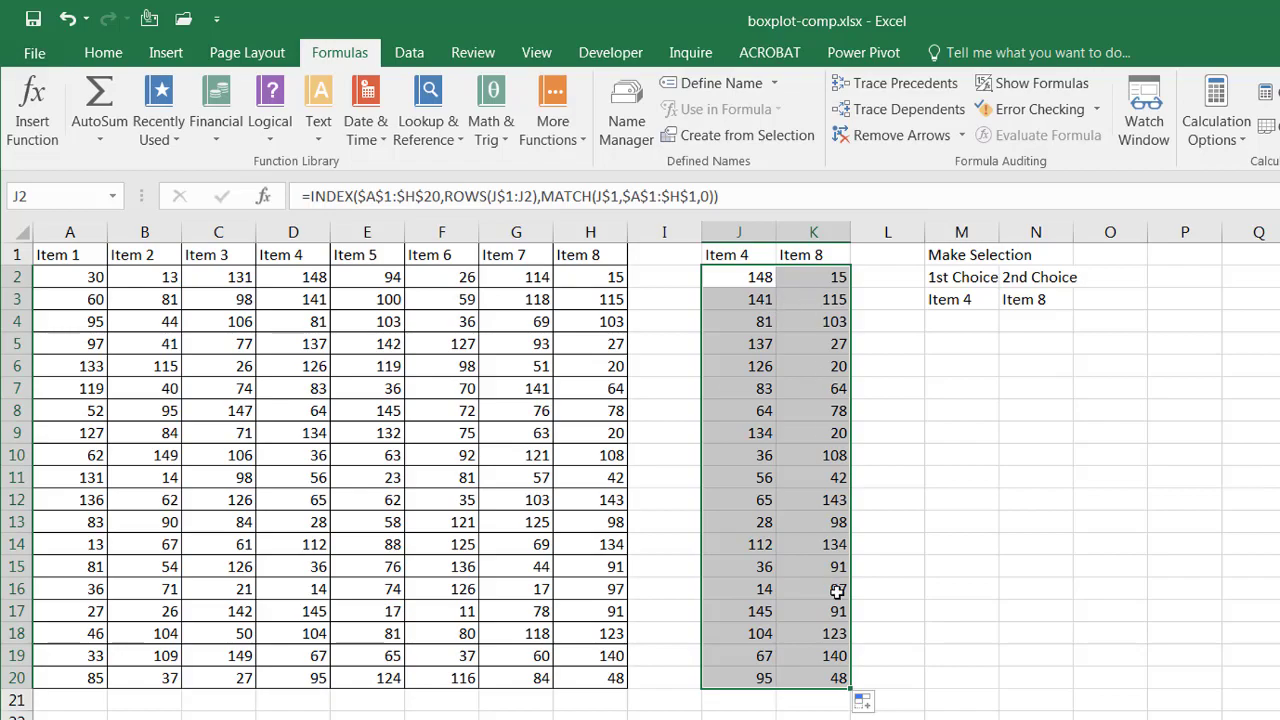
Compare the INDEX/MATCH formulas in K2 and J2 to check how their column references adjust
left_click(814, 277)
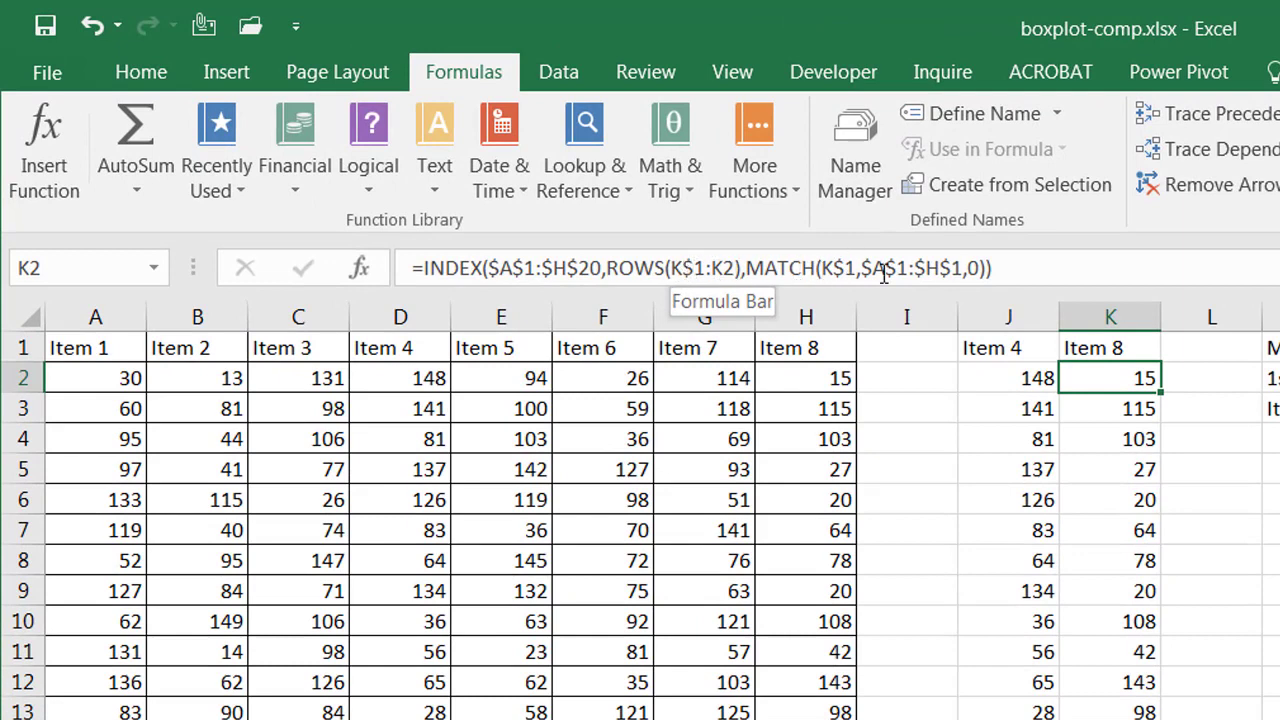
left_click(1024, 375)
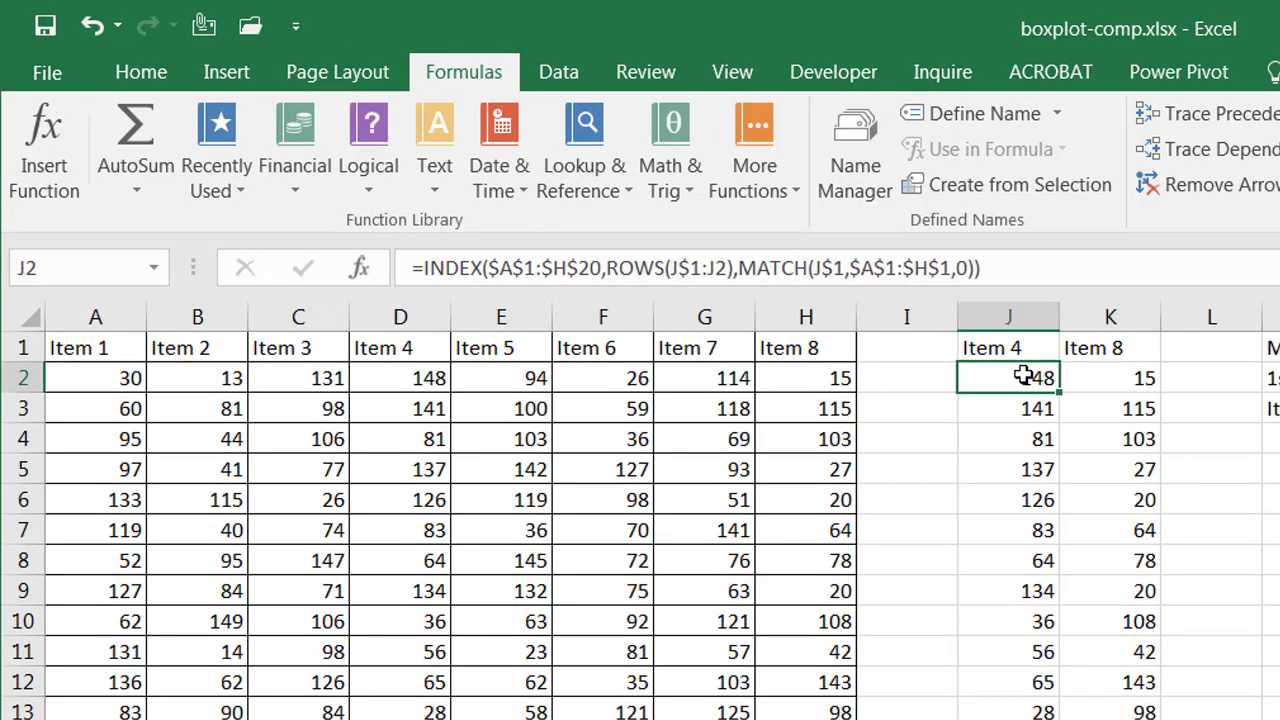
left_click(1133, 380)
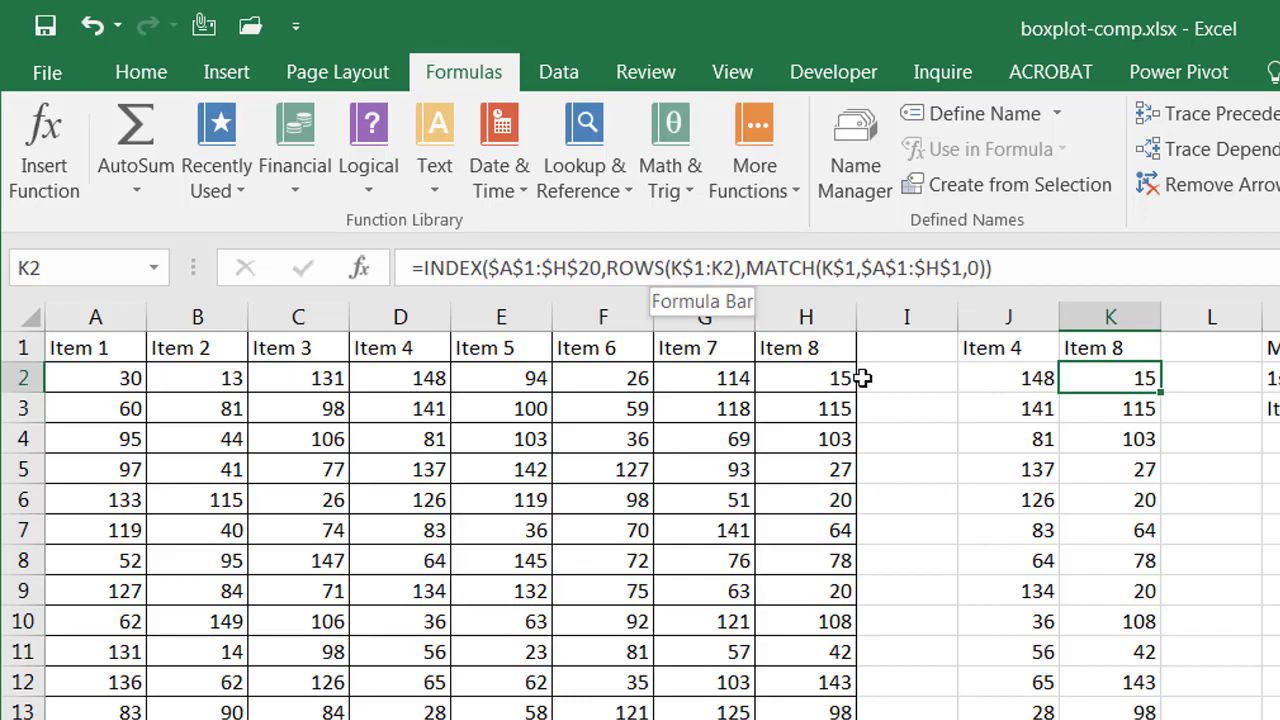
left_click(1272, 651)
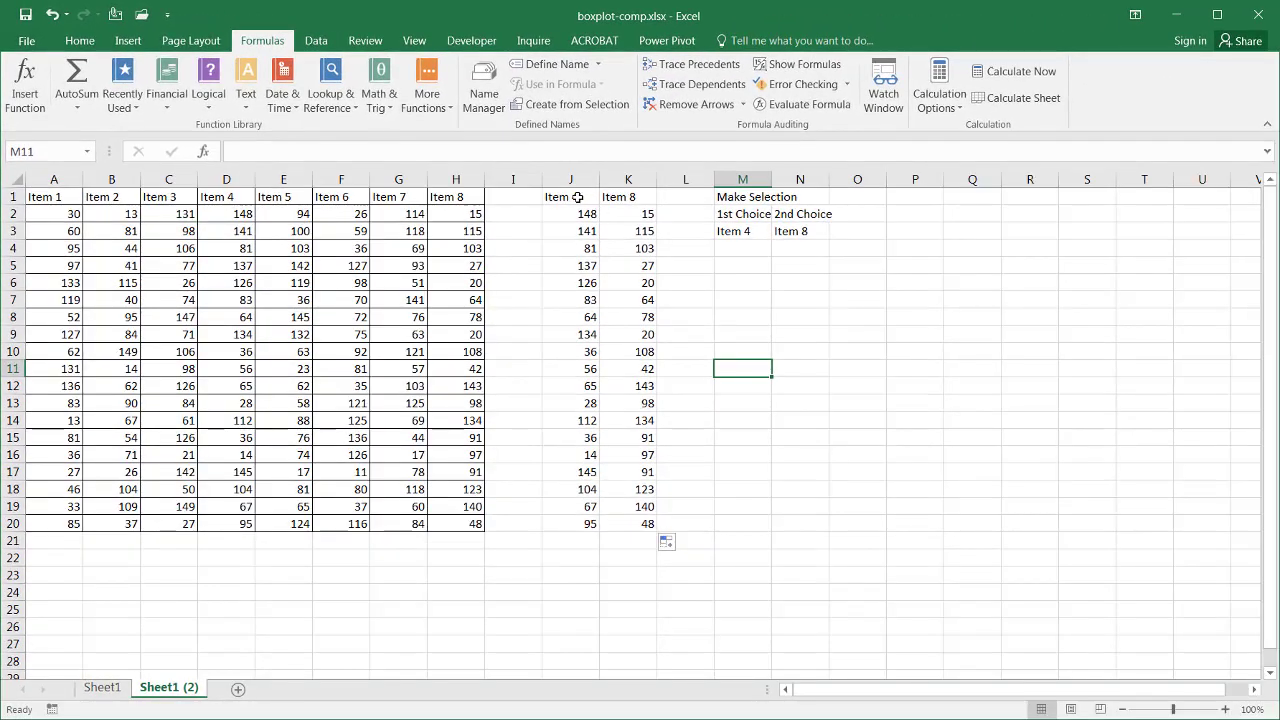
Insert a Box and Whisker chart from the data in J1:K20
left_click_drag(577, 197, 630, 524)
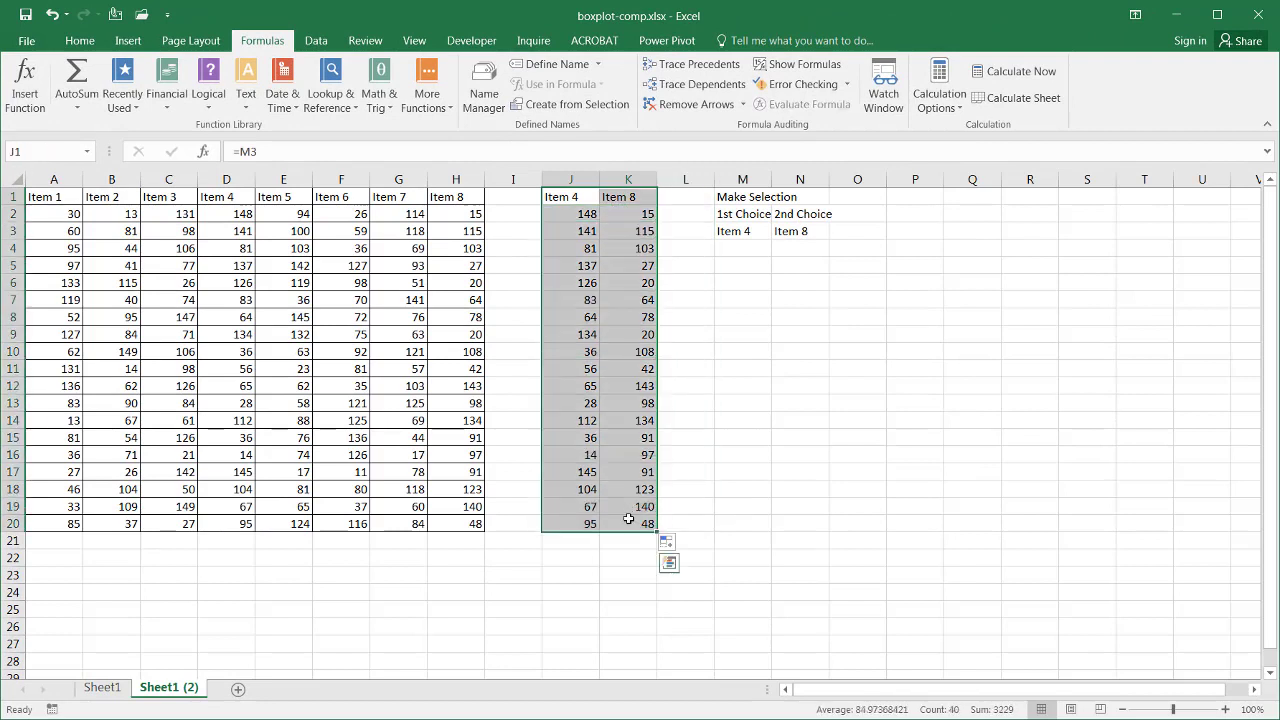
left_click(76, 43)
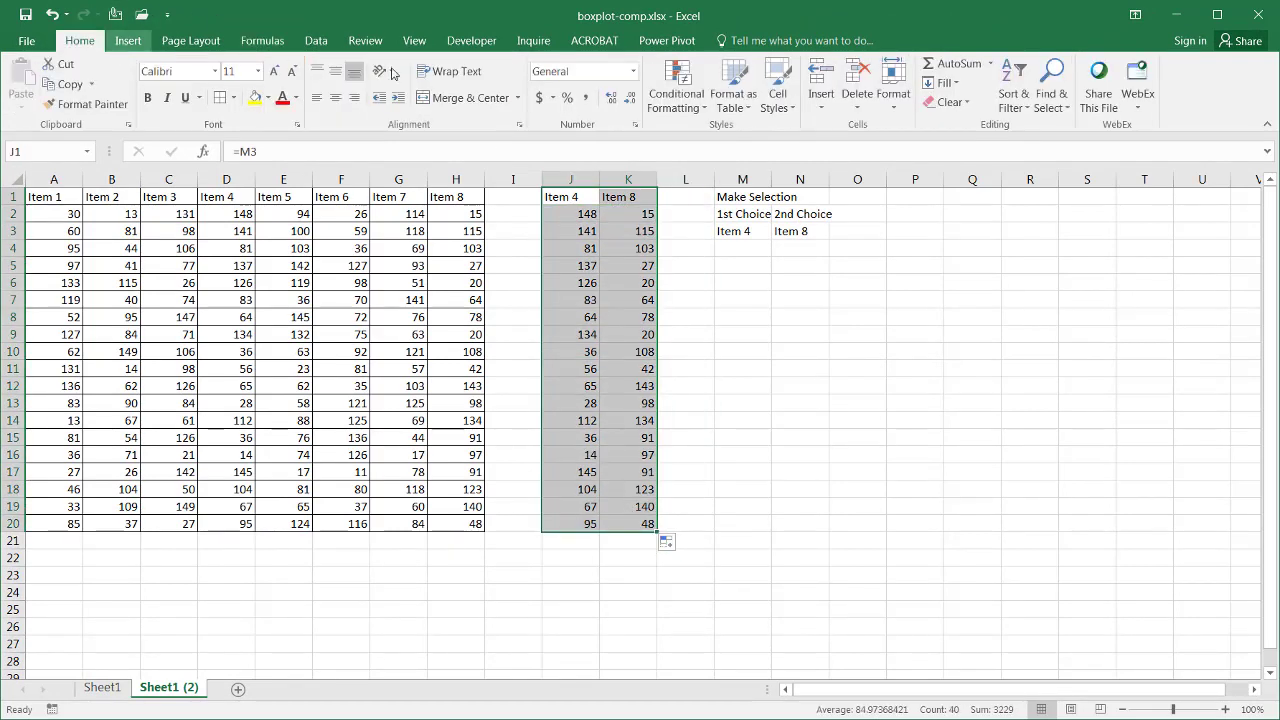
left_click(128, 45)
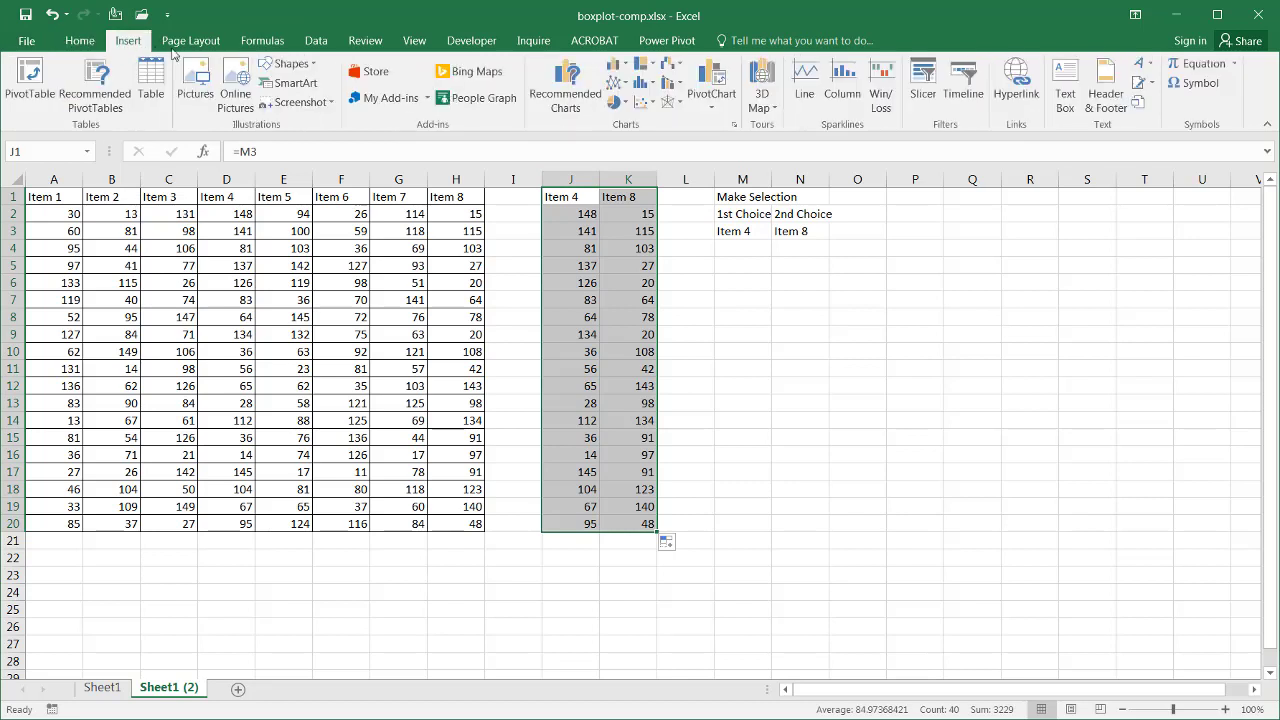
left_click(648, 84)
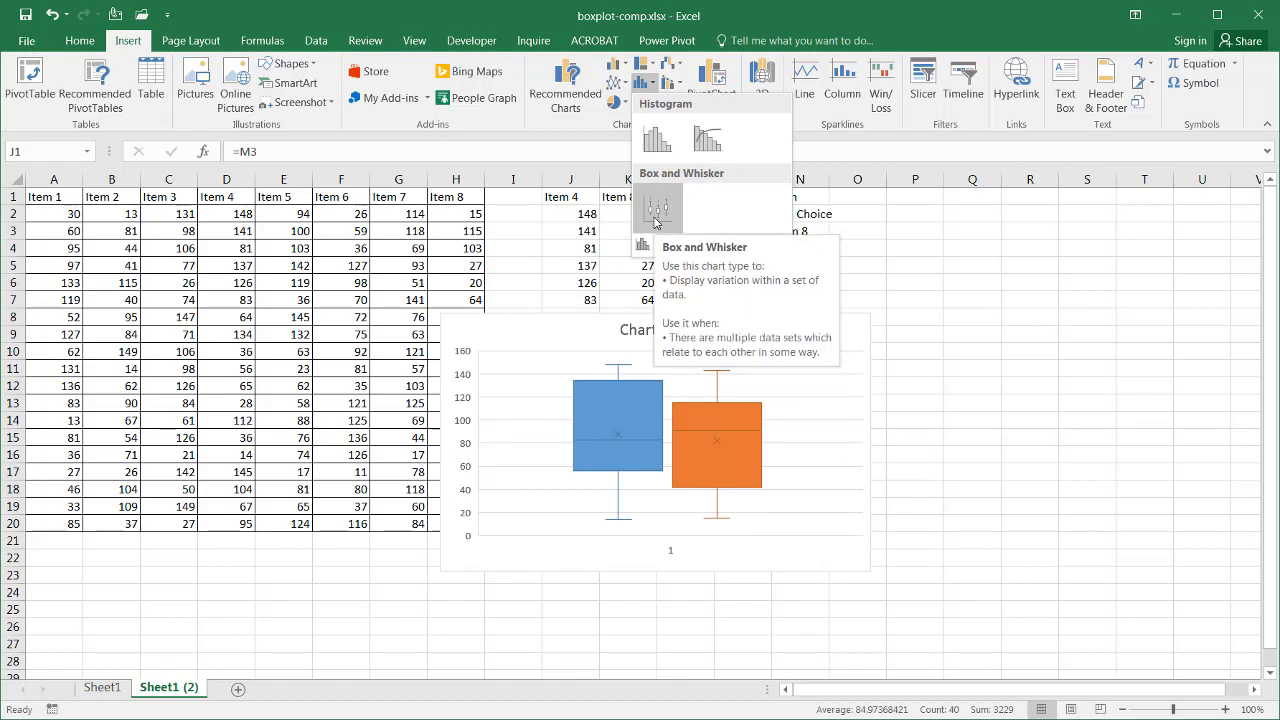
left_click(656, 212)
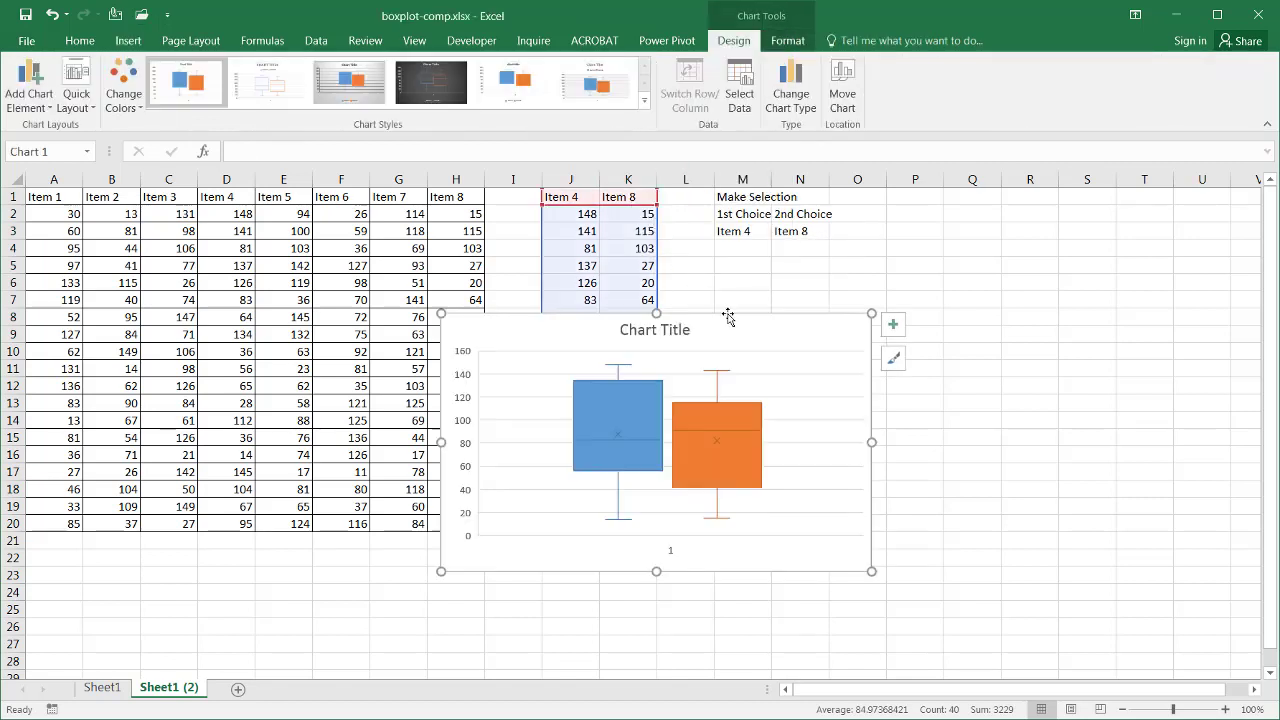
Move the chart beneath the selection cells, enlarge it, and delete its horizontal axis
left_click_drag(728, 314, 1028, 271)
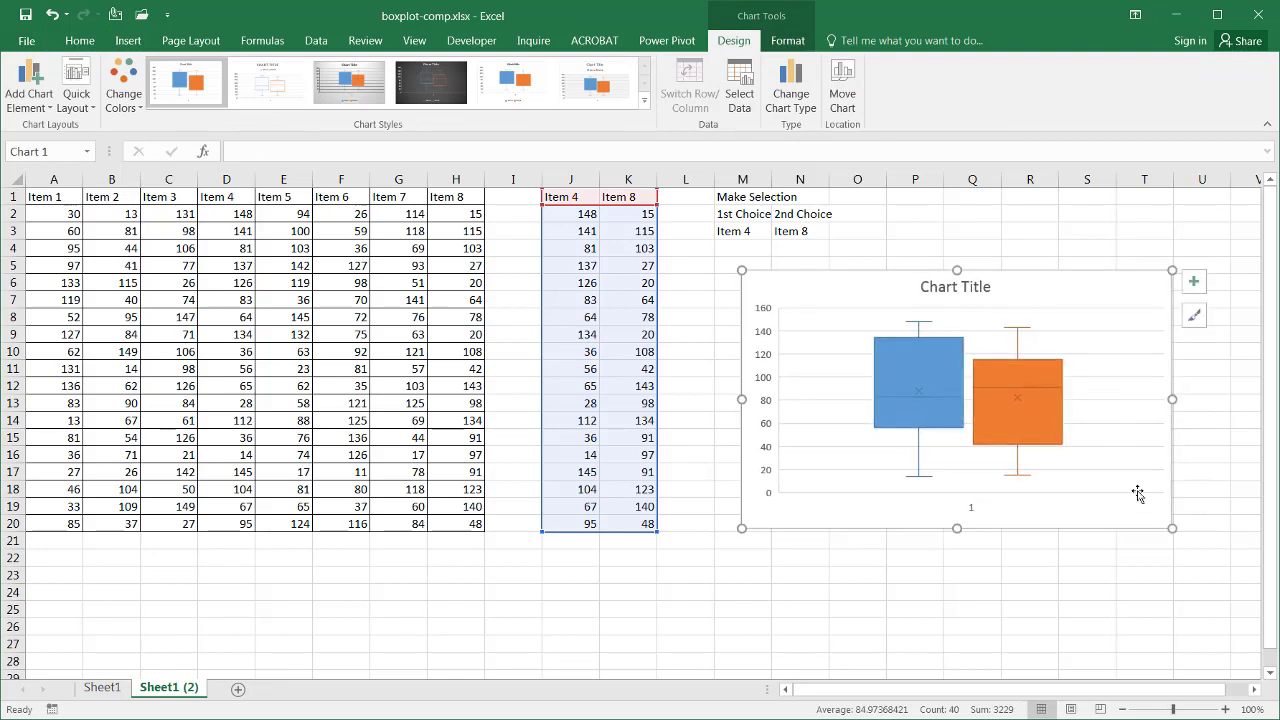
left_click_drag(1173, 529, 1203, 596)
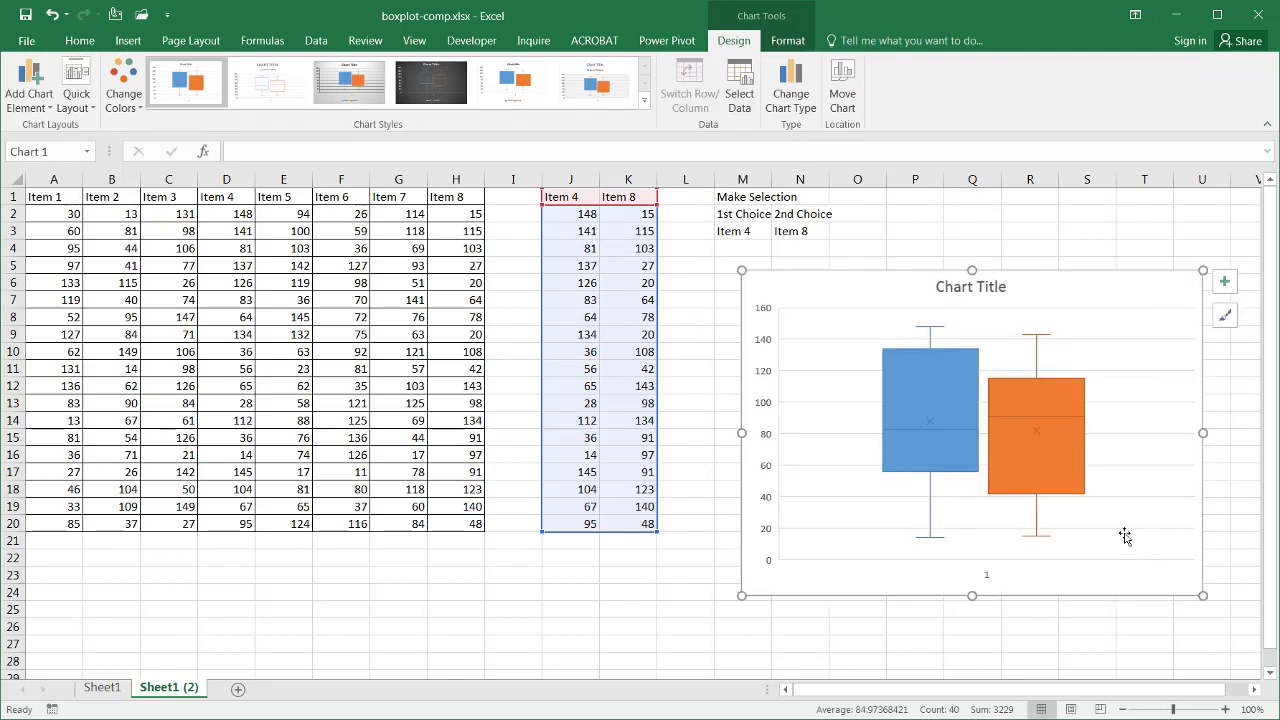
left_click(987, 578)
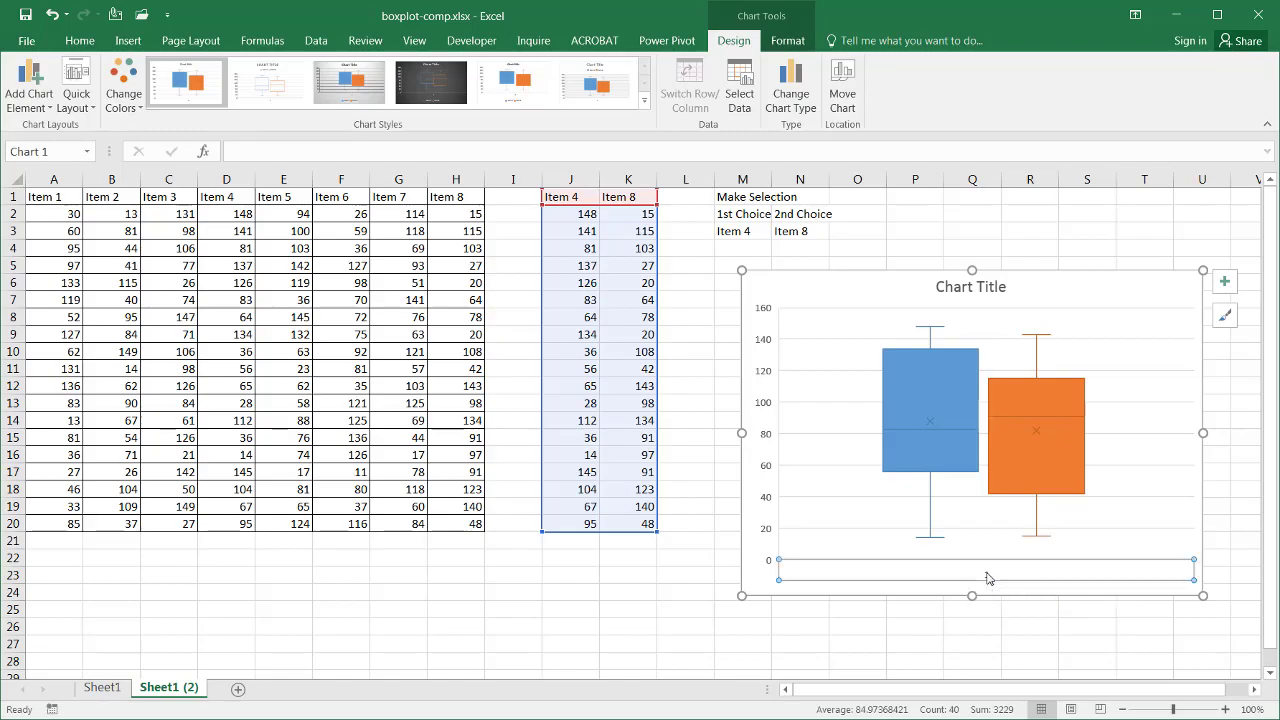
key("Delete")
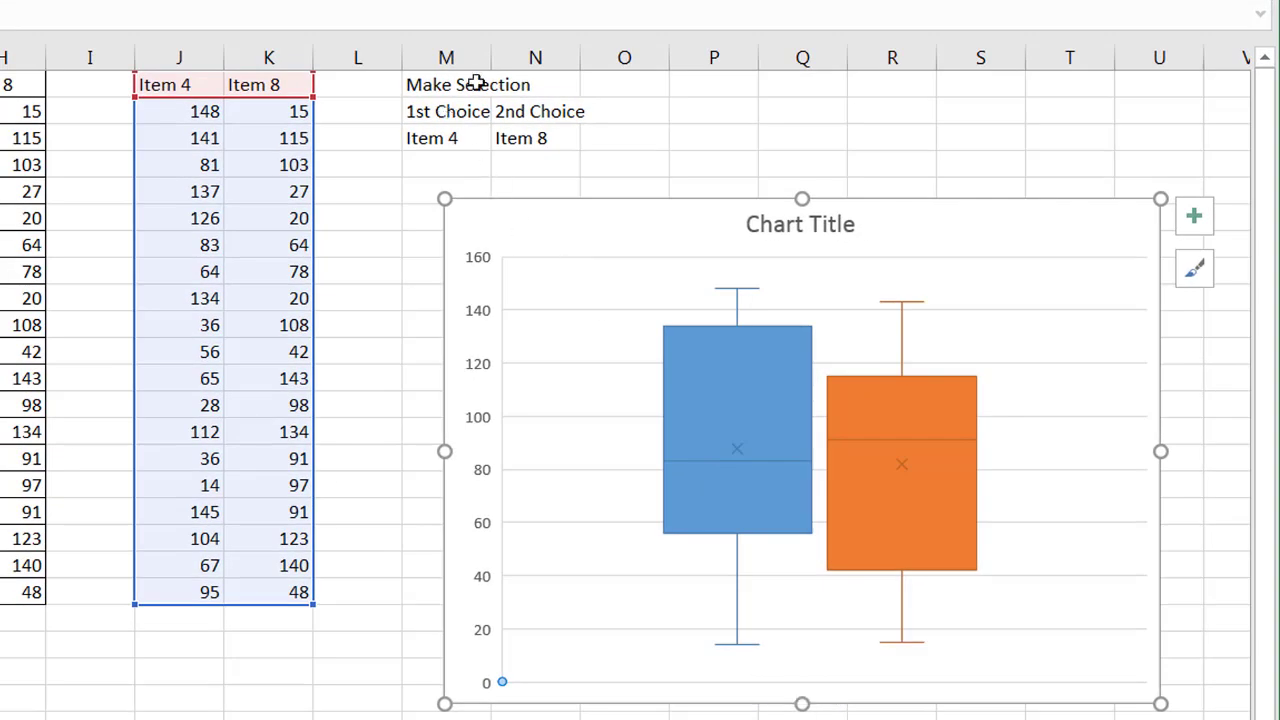
Choose Item 1 as the 1st Choice in M3 and Item 2 as the 2nd Choice in N3
left_click(468, 131)
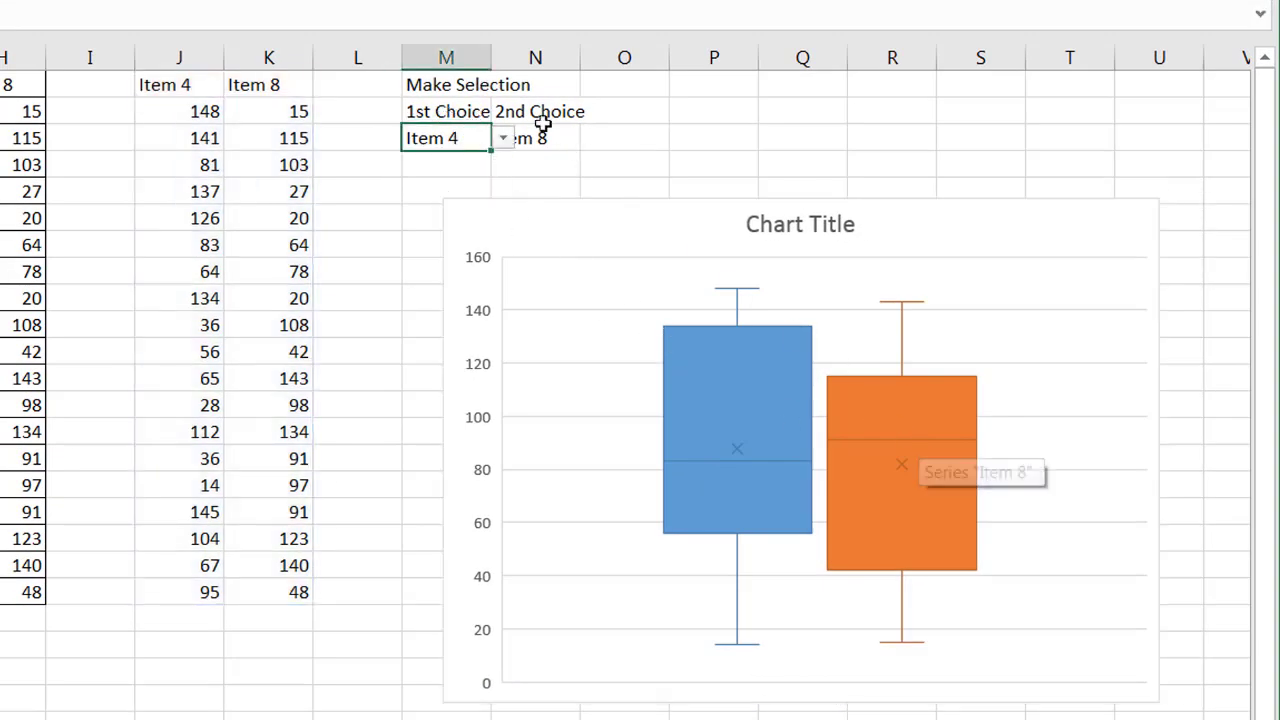
left_click(504, 140)
left_click(470, 162)
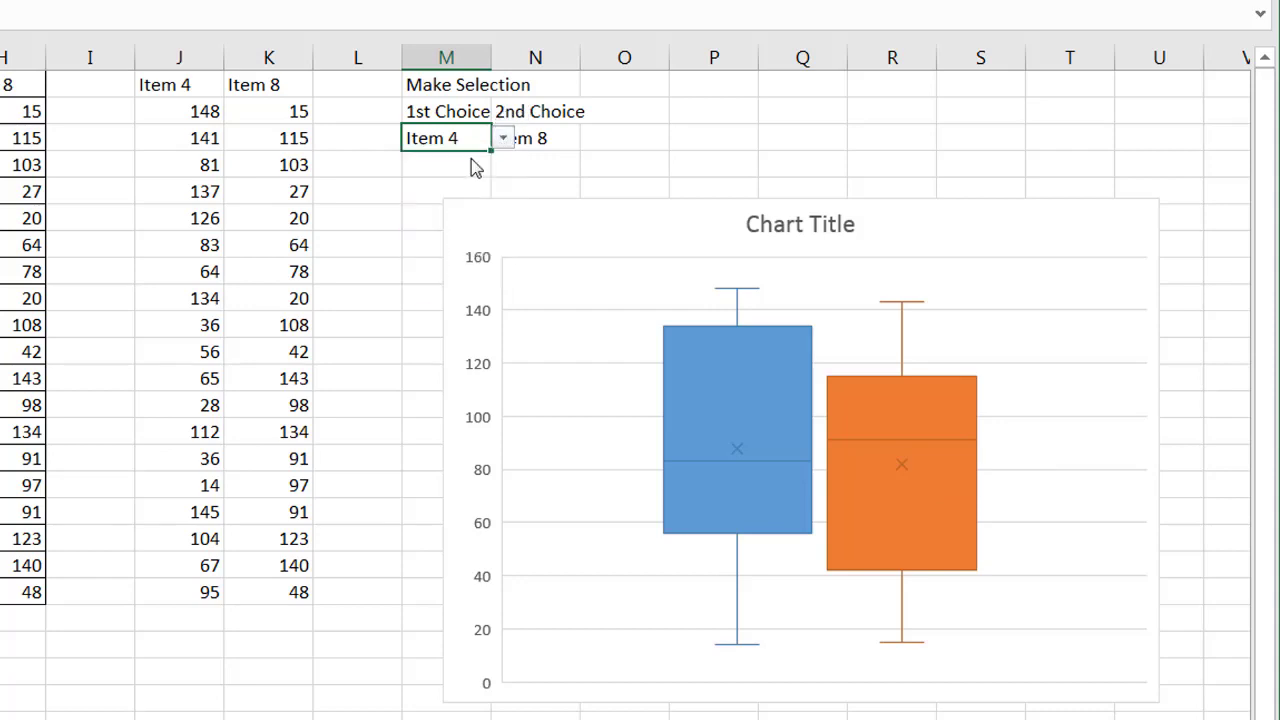
left_click(537, 137)
left_click(593, 139)
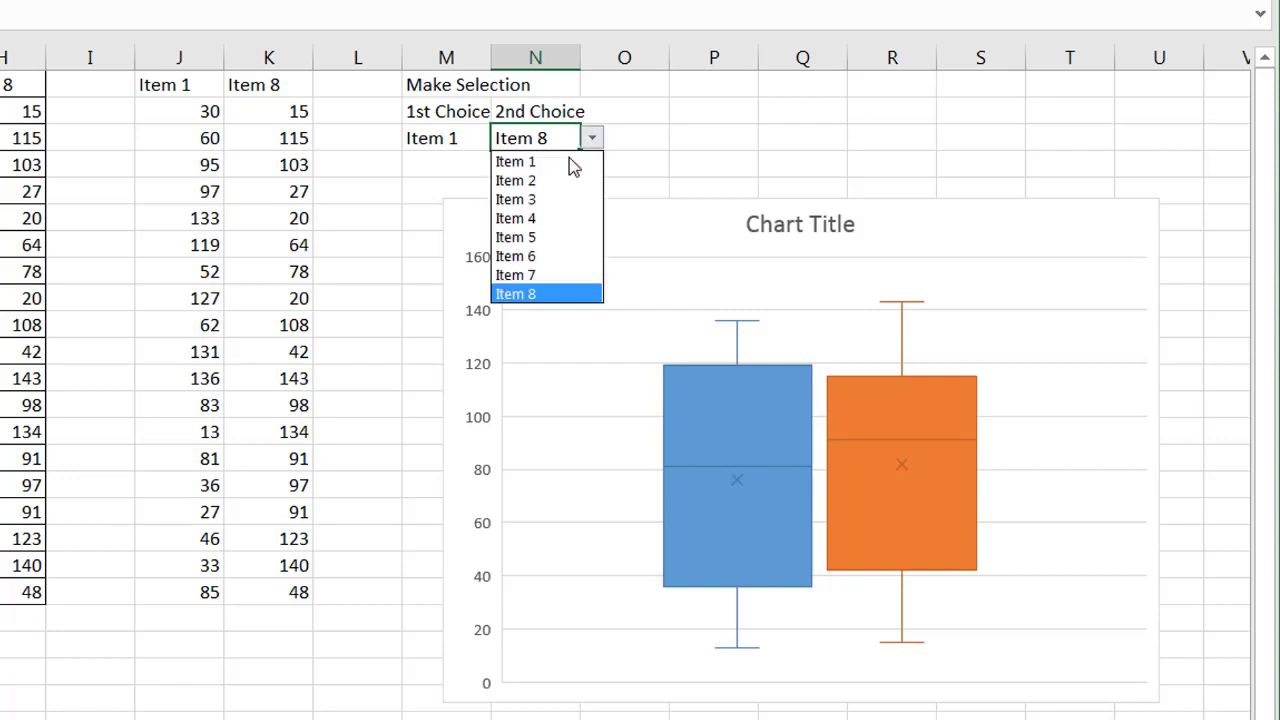
left_click(554, 181)
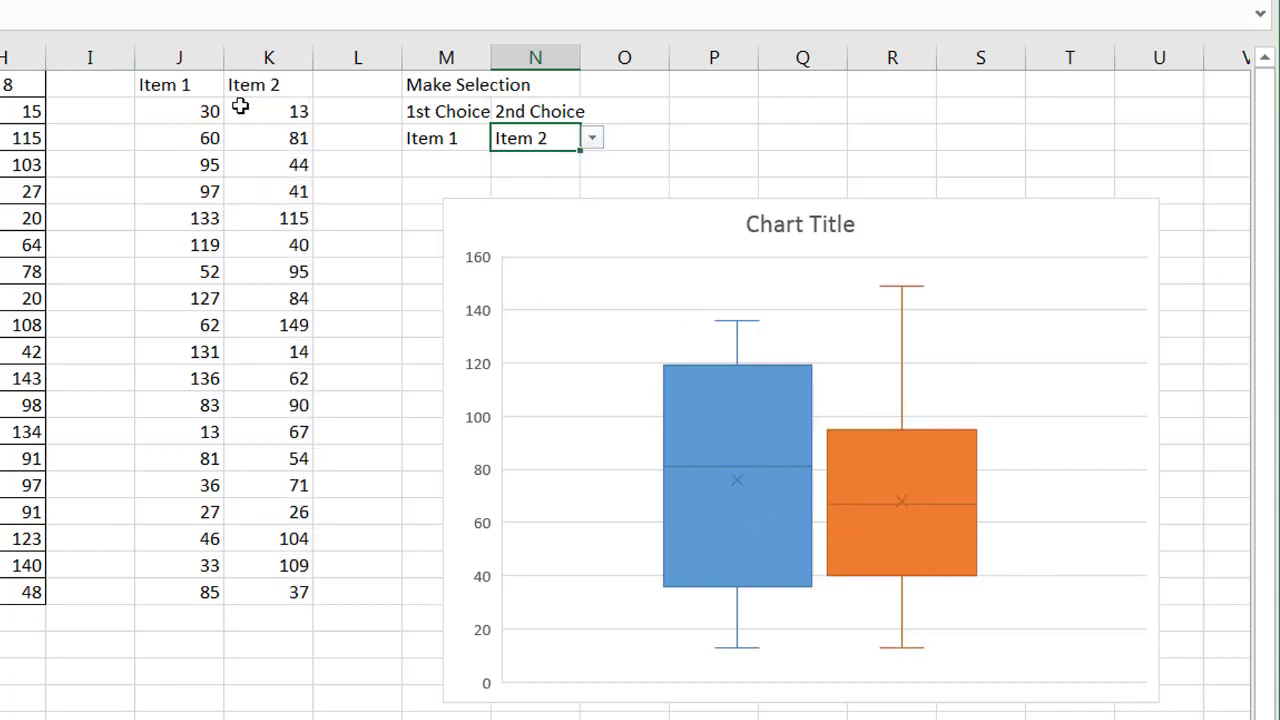
Remove the chart's horizontal gridlines and add a legend
left_click(1020, 266)
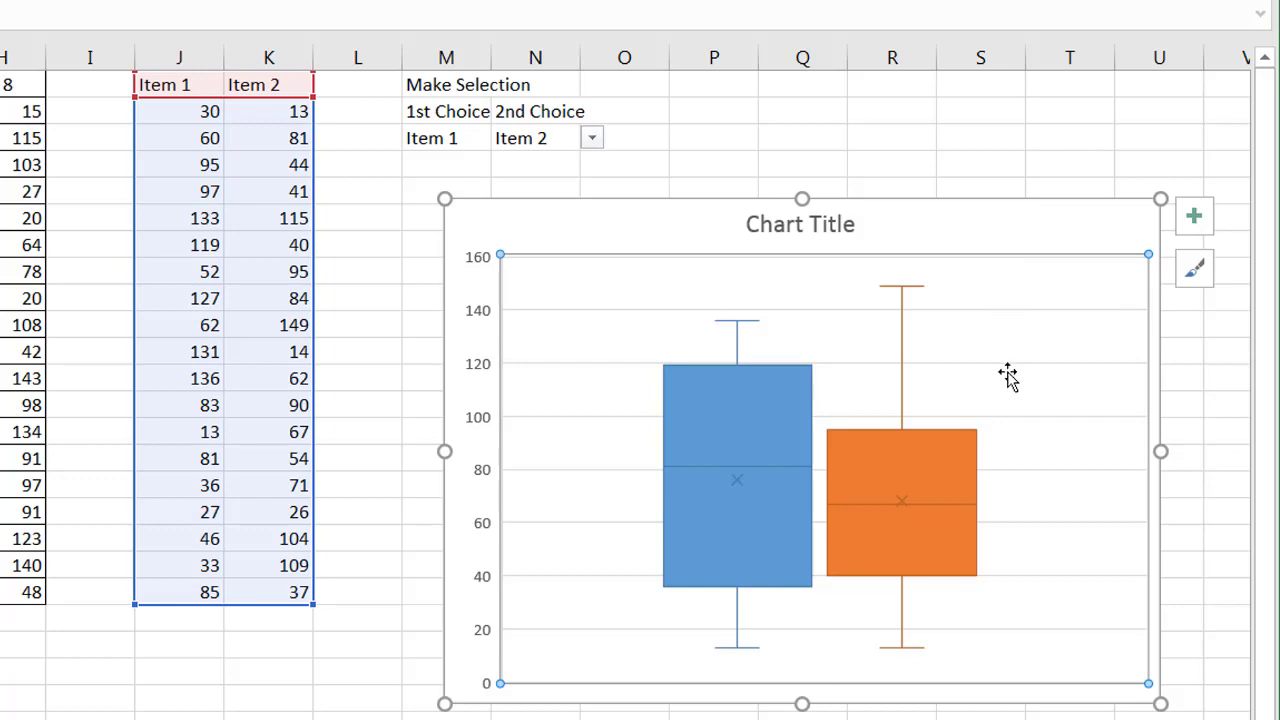
key("Escape")
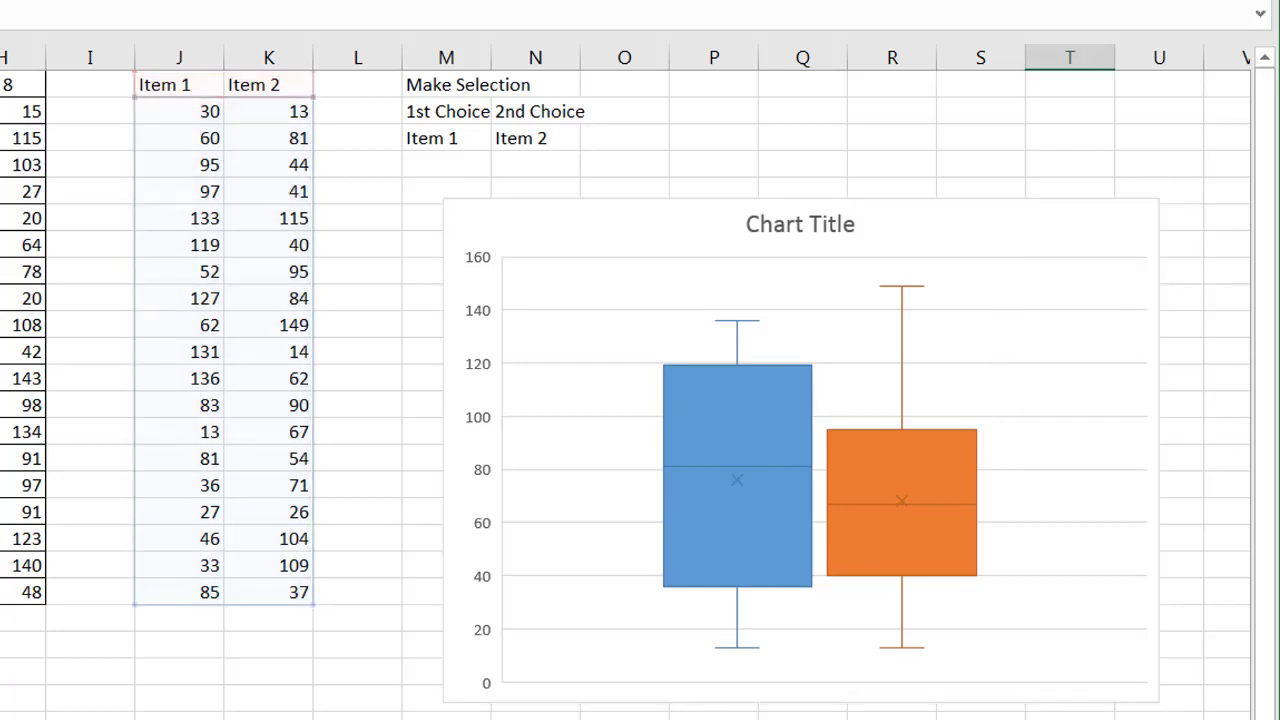
left_click(1038, 478)
left_click(1038, 475)
key("Escape")
key("Delete")
left_click(1202, 228)
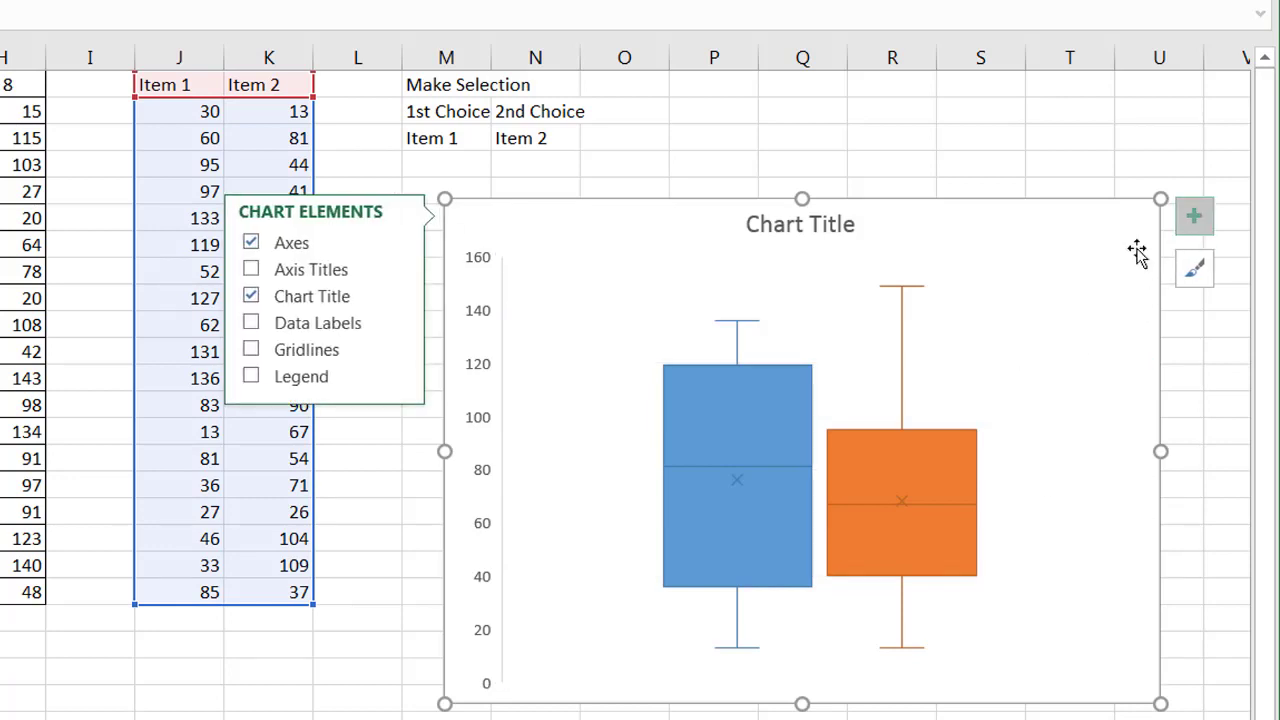
left_click(263, 387)
left_click(788, 137)
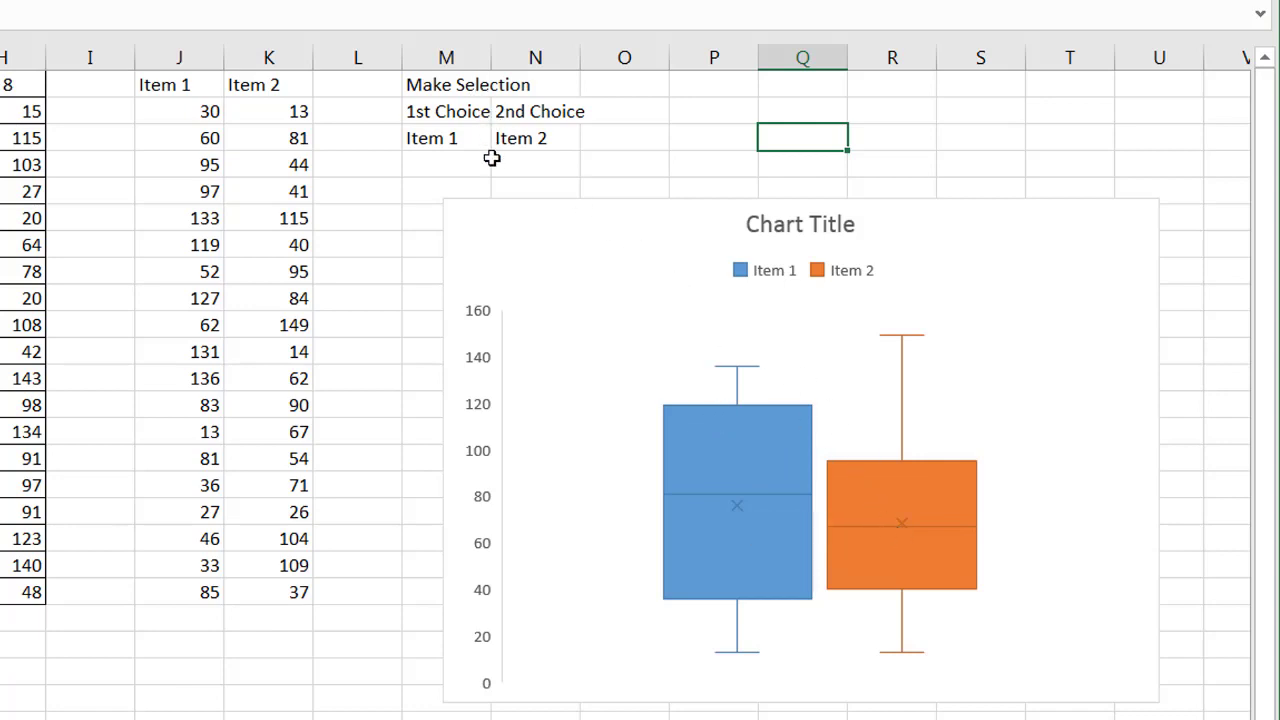
AutoFit columns M and N to their text and shrink the chart slightly from its upper-left corner
left_click_drag(462, 58, 540, 62)
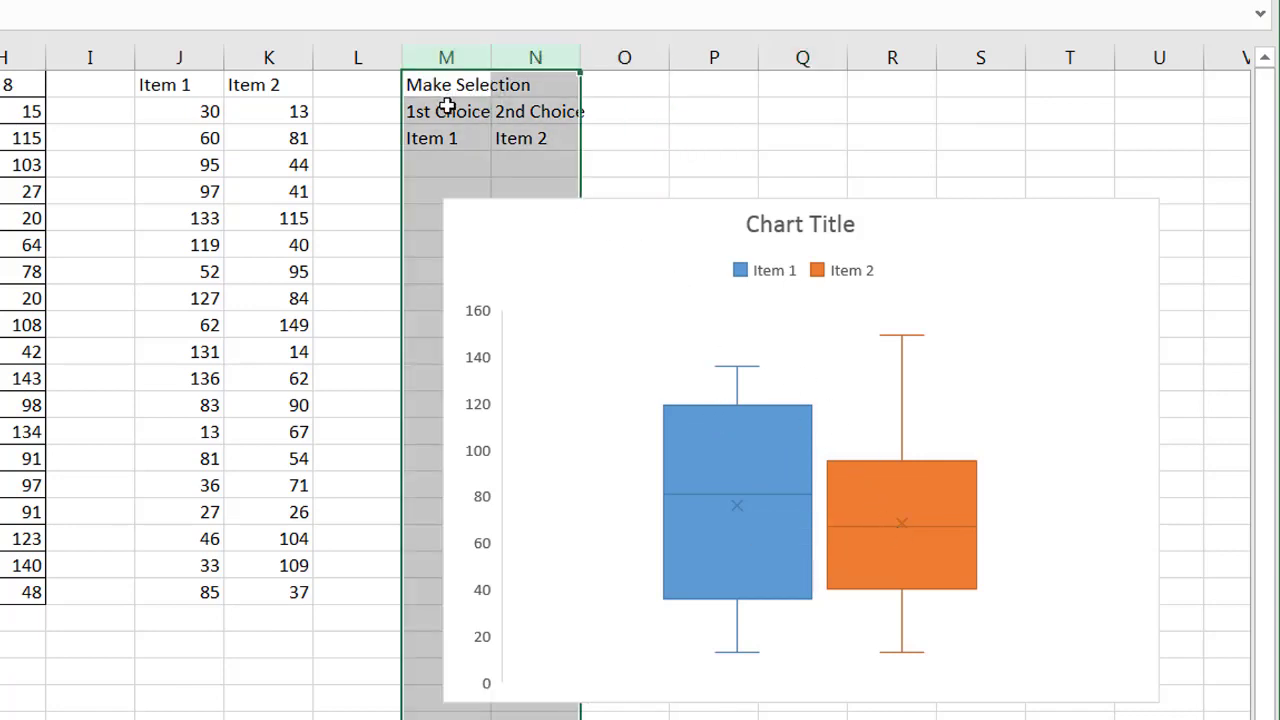
double_click(491, 58)
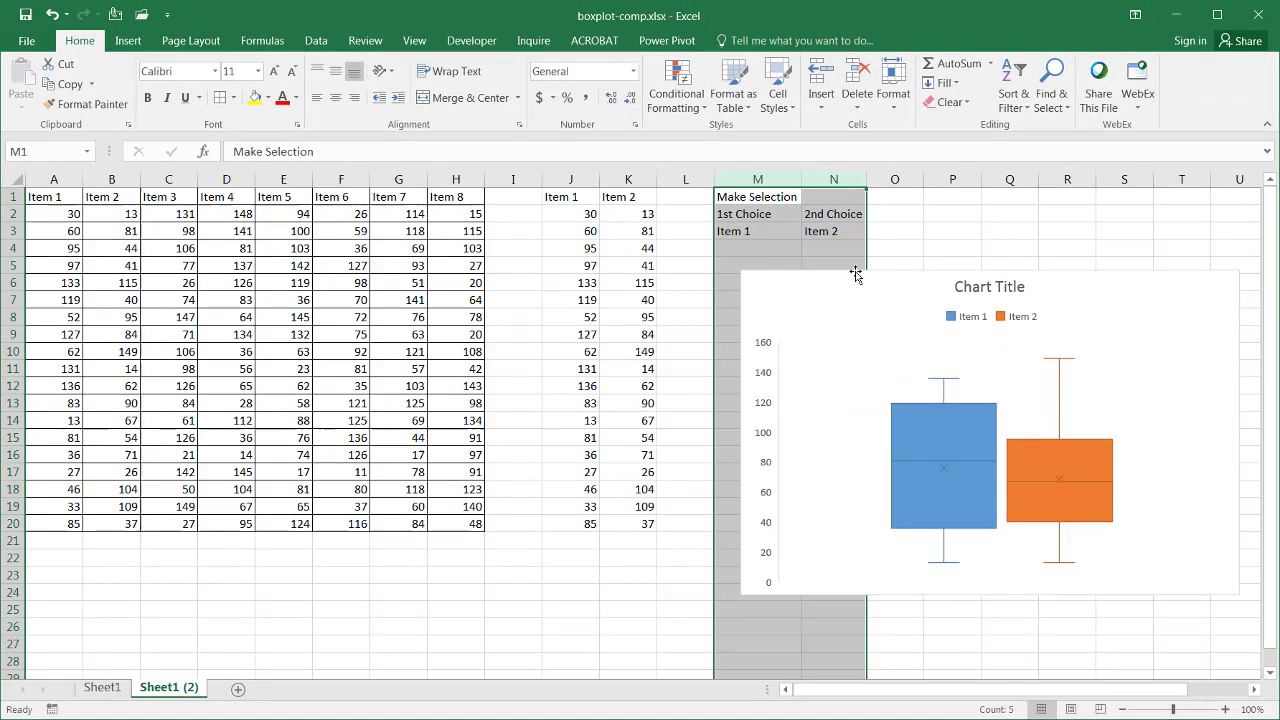
left_click(620, 202)
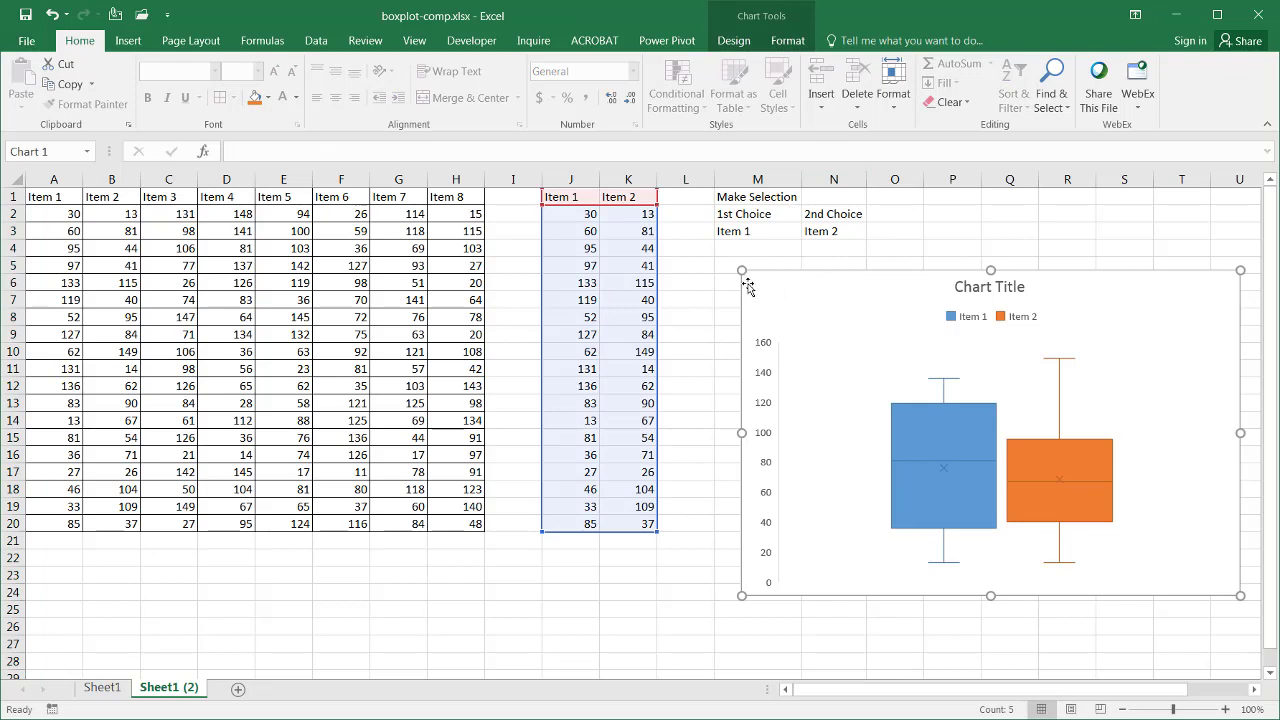
left_click_drag(741, 271, 765, 290)
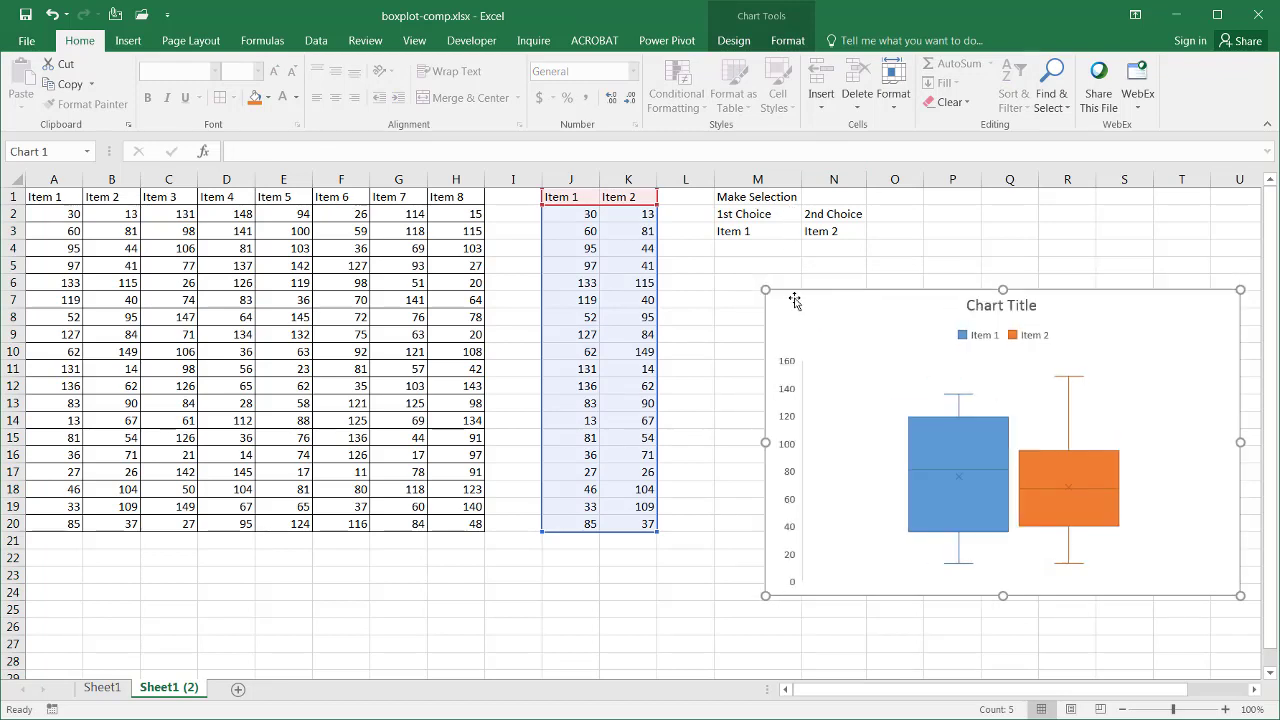
Set the chart's properties to "Don't move or size with cells" and close the formatting options
left_click(788, 42)
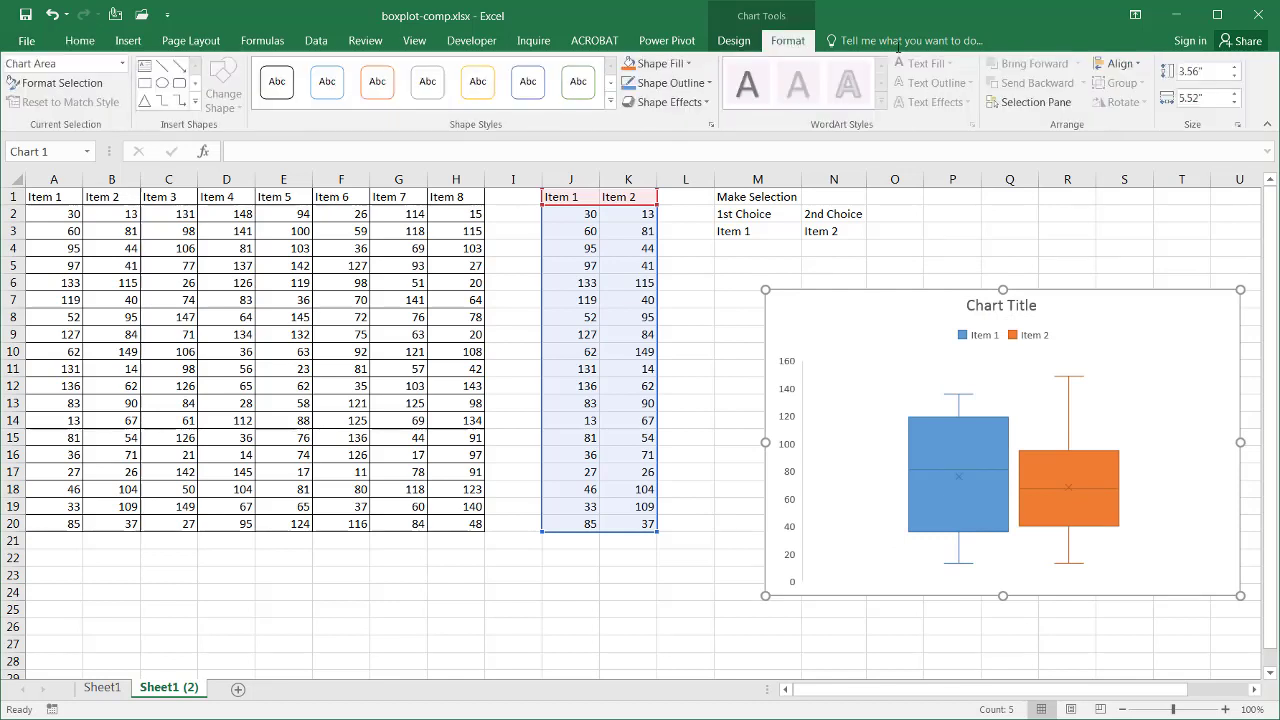
left_click(1239, 125)
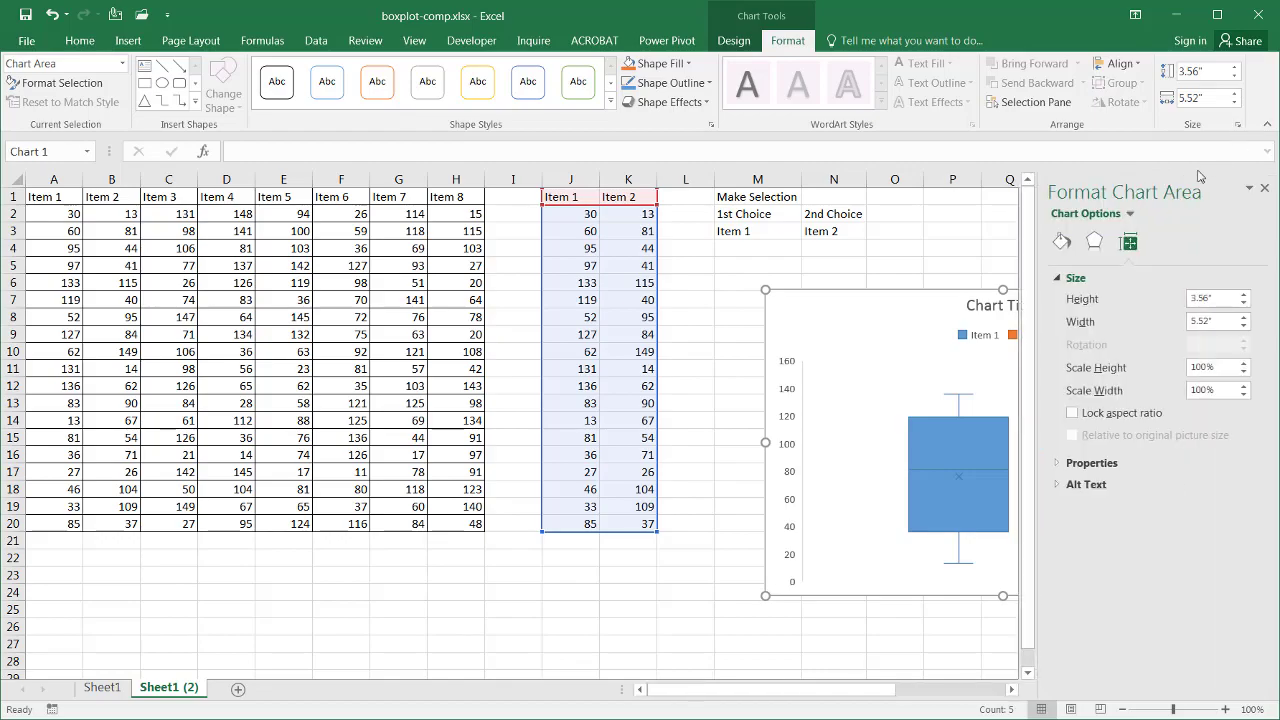
left_click(1060, 466)
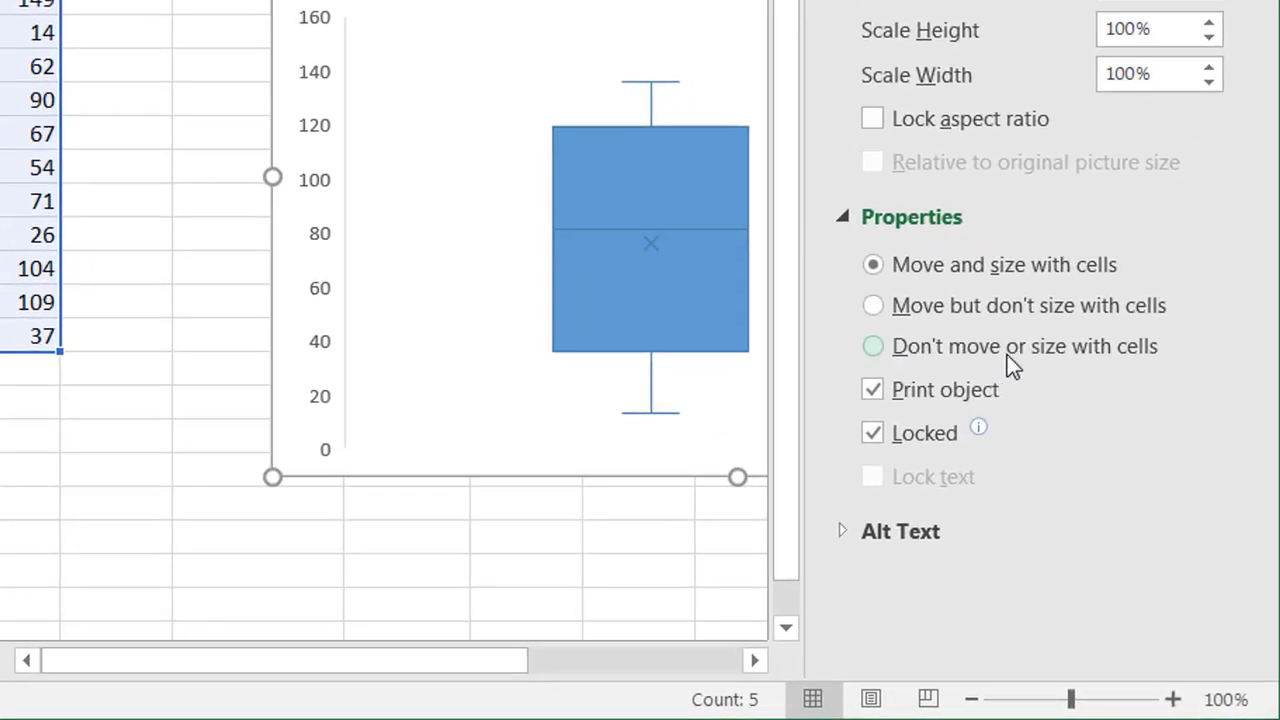
left_click(876, 349)
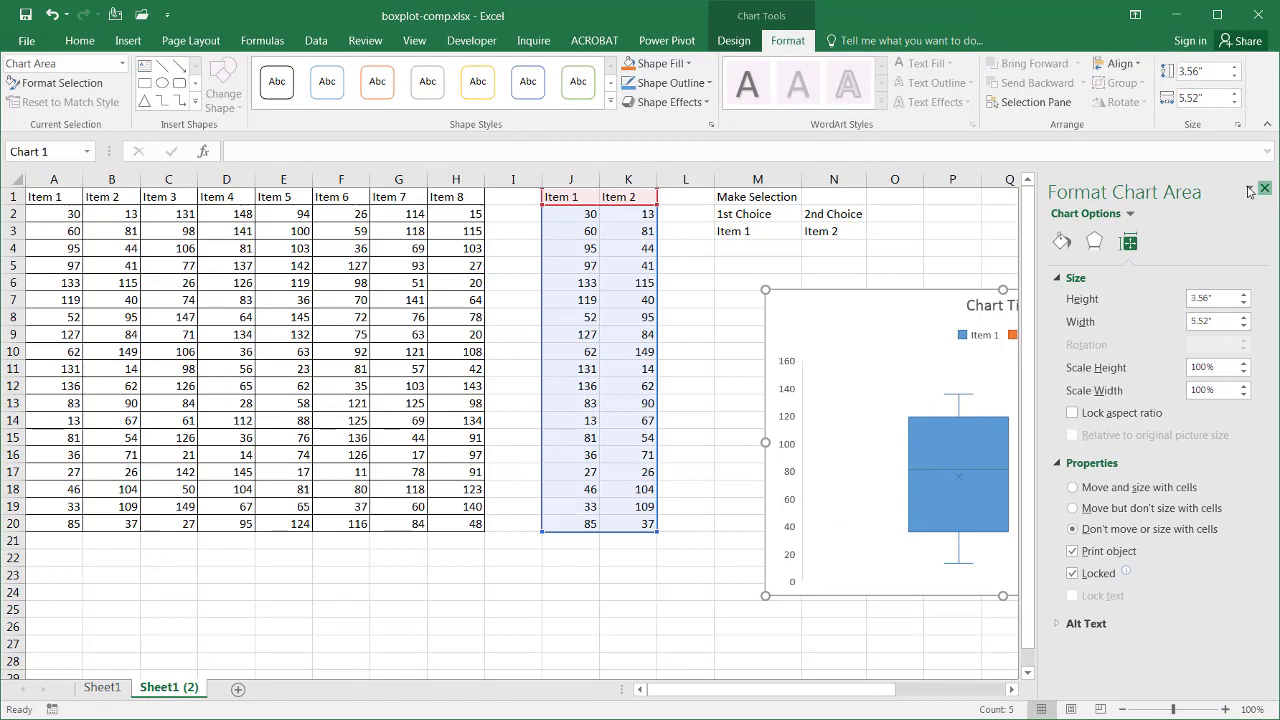
left_click(1250, 190)
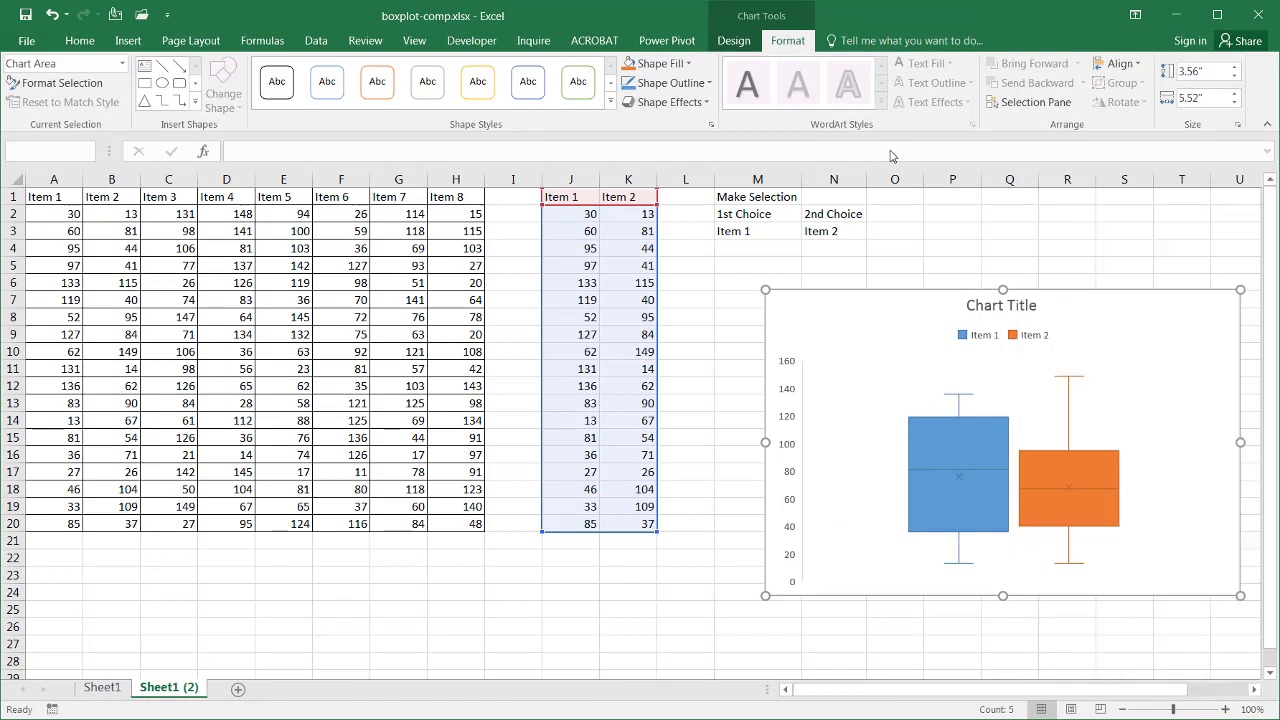
Narrow columns M and N and AutoFit them again to test whether the chart keeps its size and position
left_click_drag(801, 180, 771, 181)
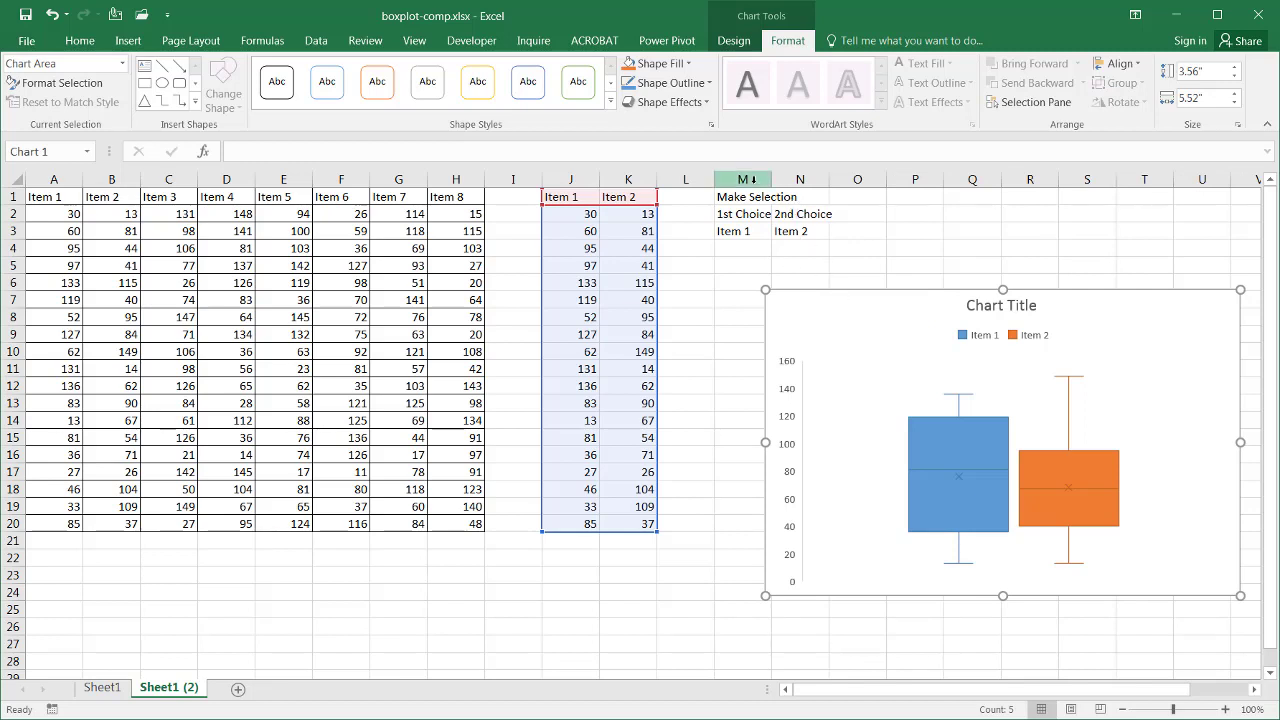
left_click_drag(742, 179, 798, 179)
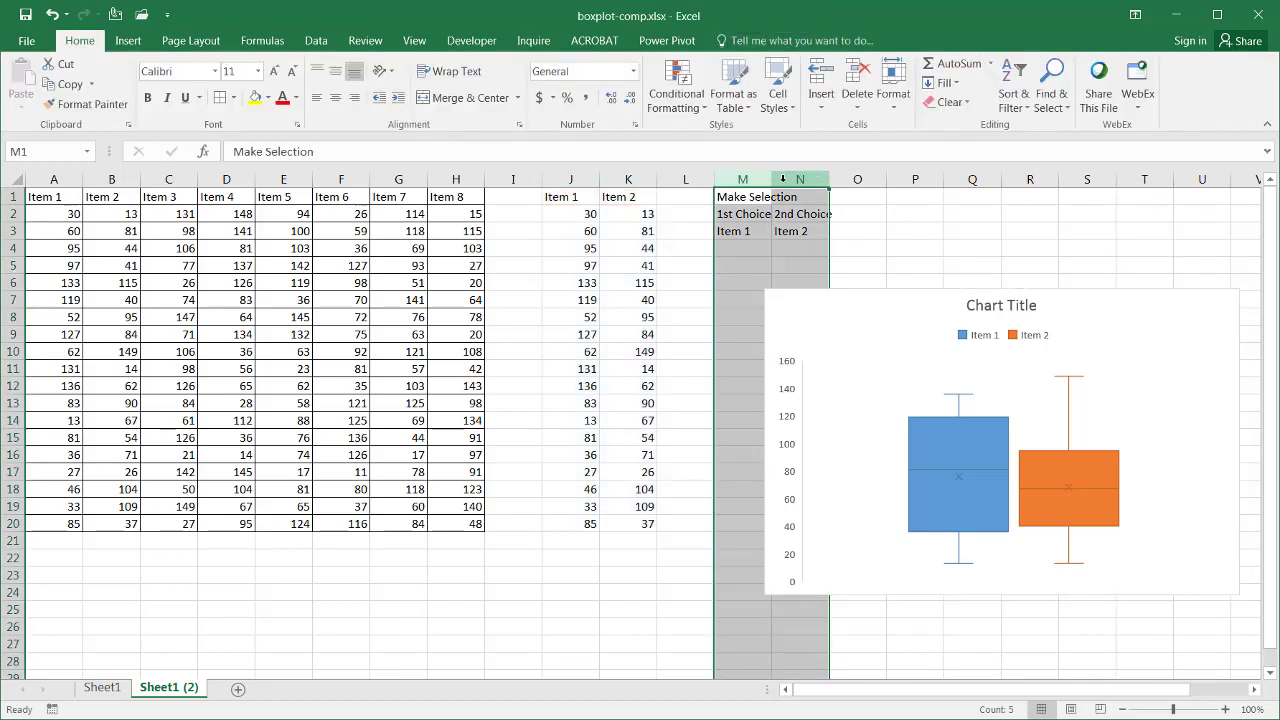
double_click(771, 179)
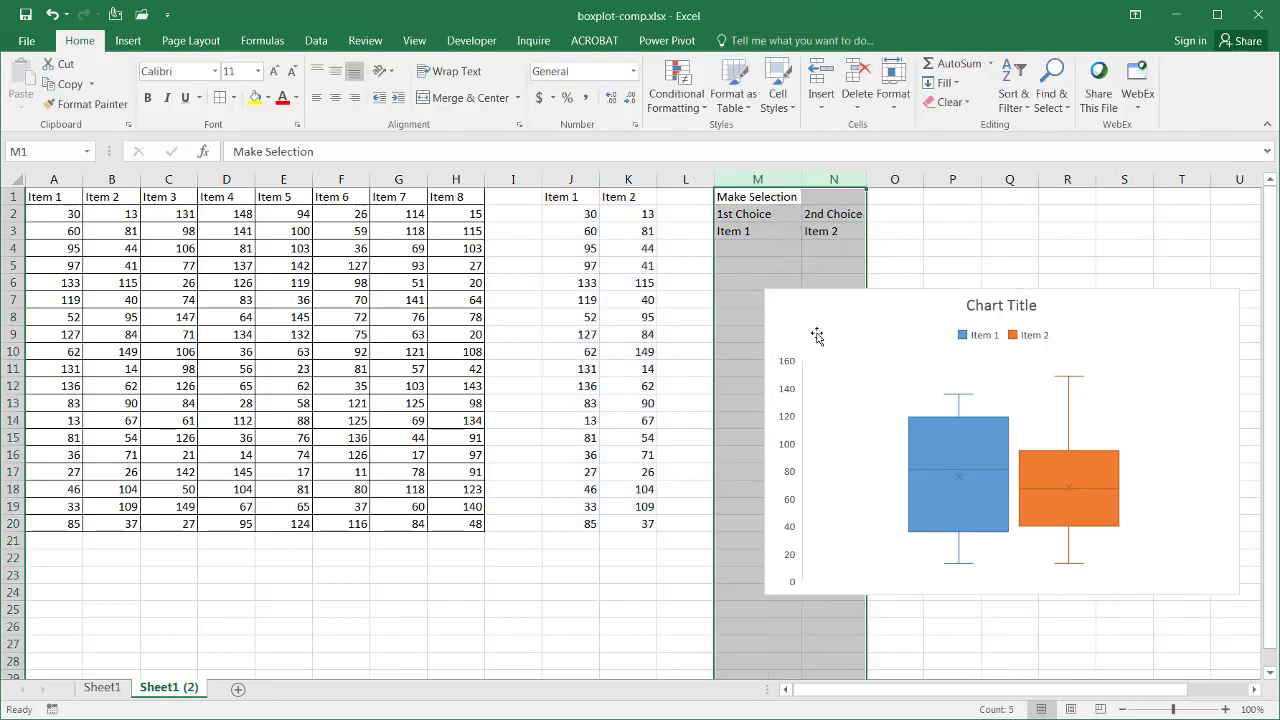
left_click(818, 285)
Set the 1st Choice in M3 to Item 4 and the 2nd Choice in N3 to Item 5
left_click(788, 236)
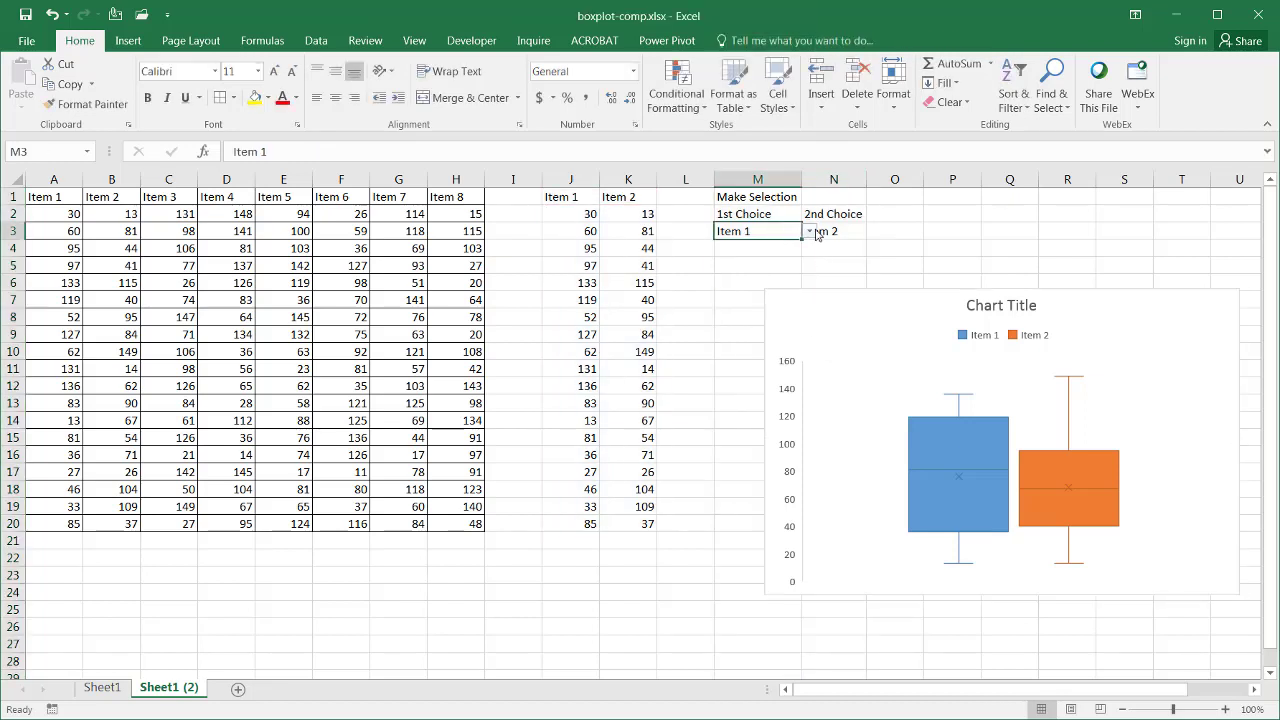
left_click(809, 231)
left_click(781, 283)
left_click(854, 232)
left_click(873, 231)
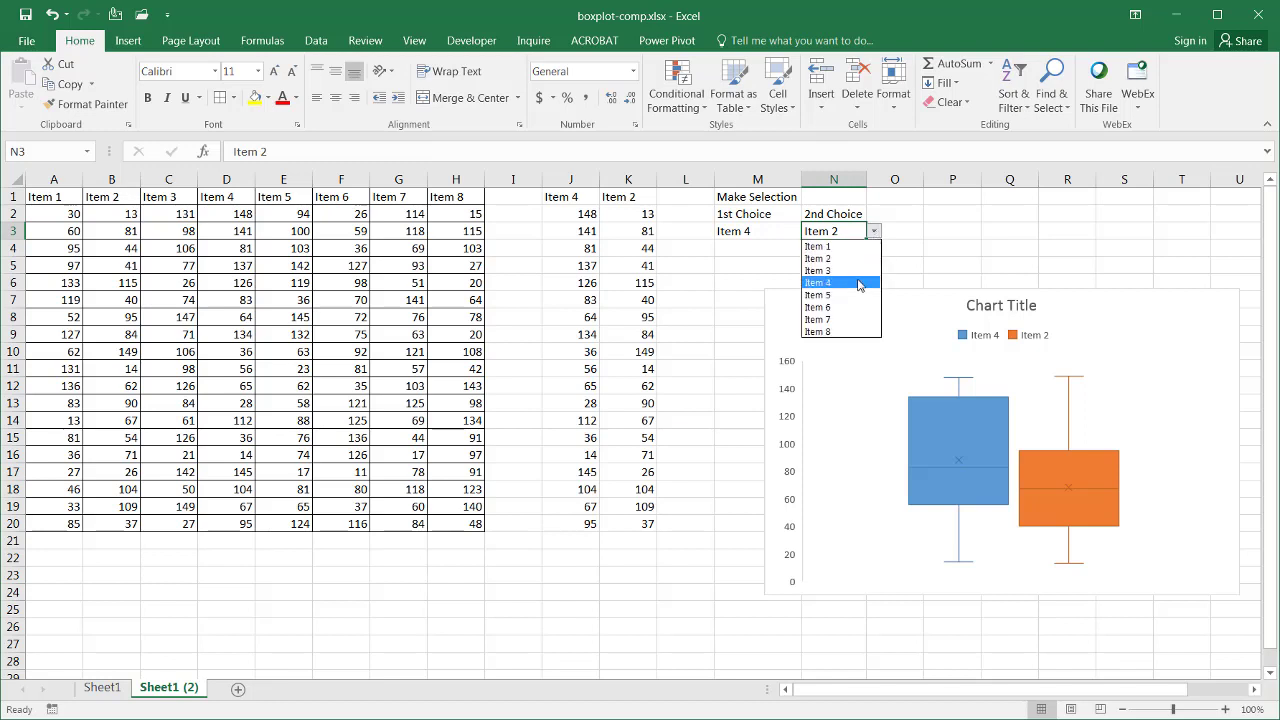
left_click(857, 297)
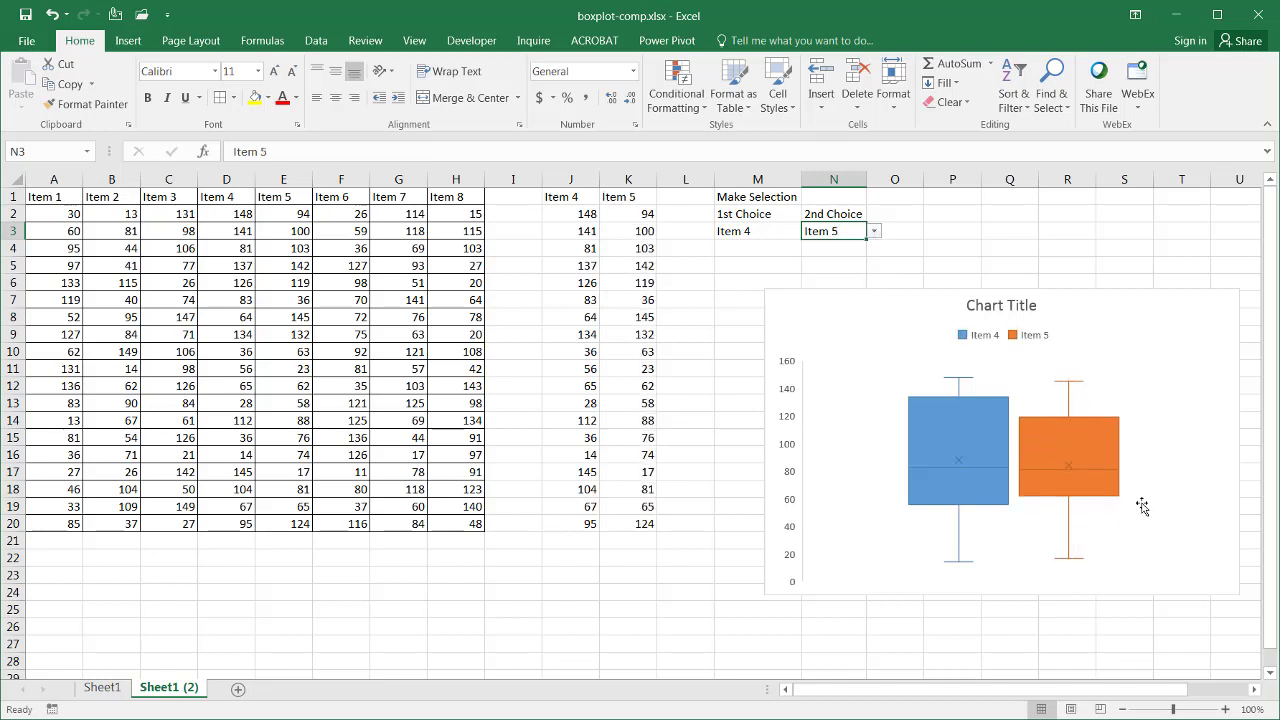